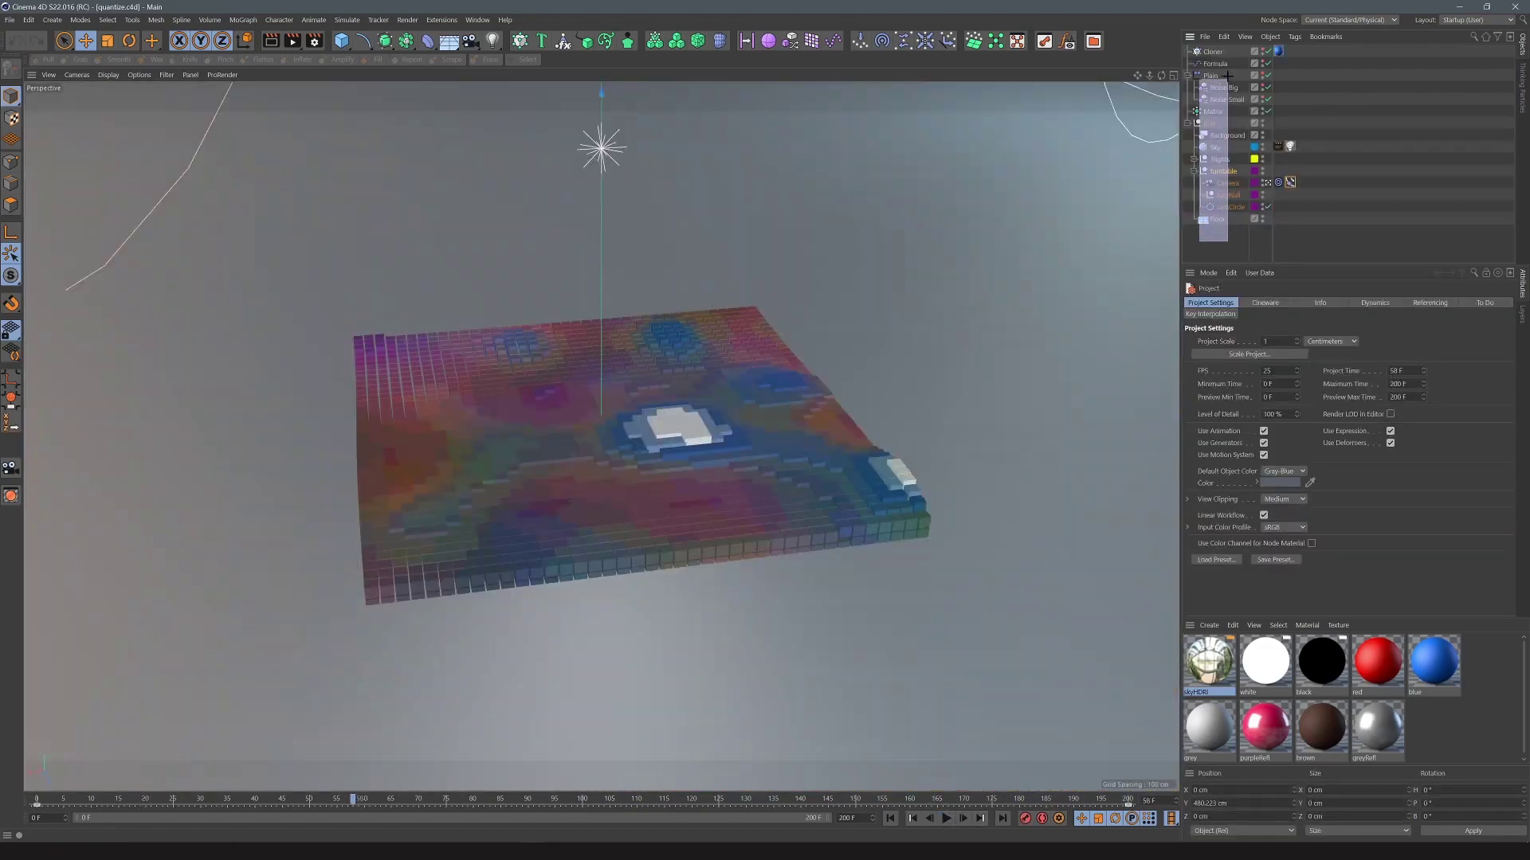
# - Select every object in the Object Manager and delete them all
pyautogui.moveTo(1202, 245); pyautogui.dragTo(1231, 47)
pyautogui.press('Delete')
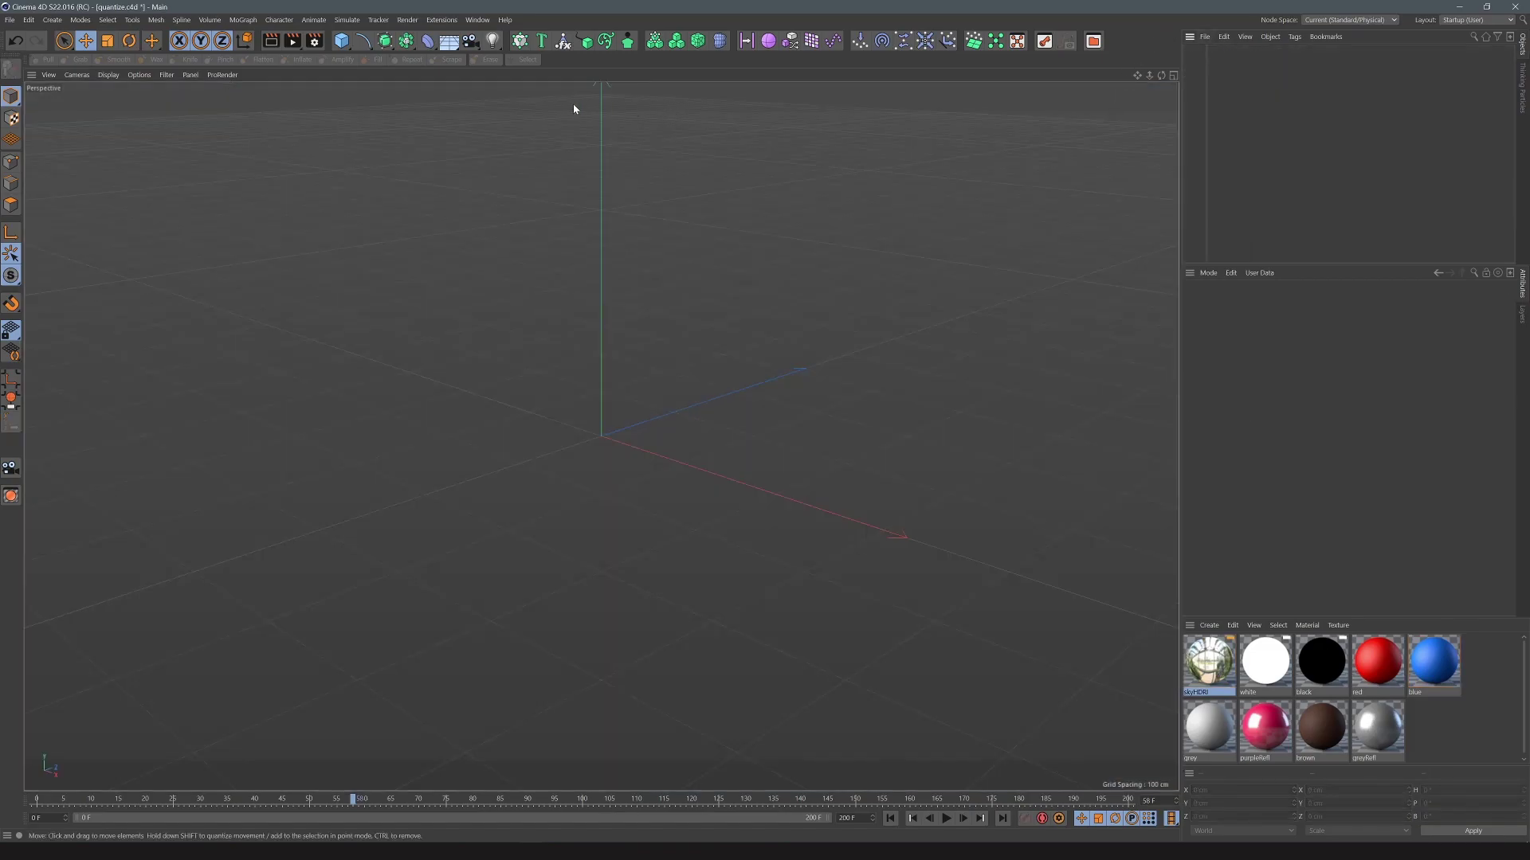
# - Add a Matrix object in Grid Array mode as a flat 40 × 1 × 40 plate
pyautogui.click(406, 41)
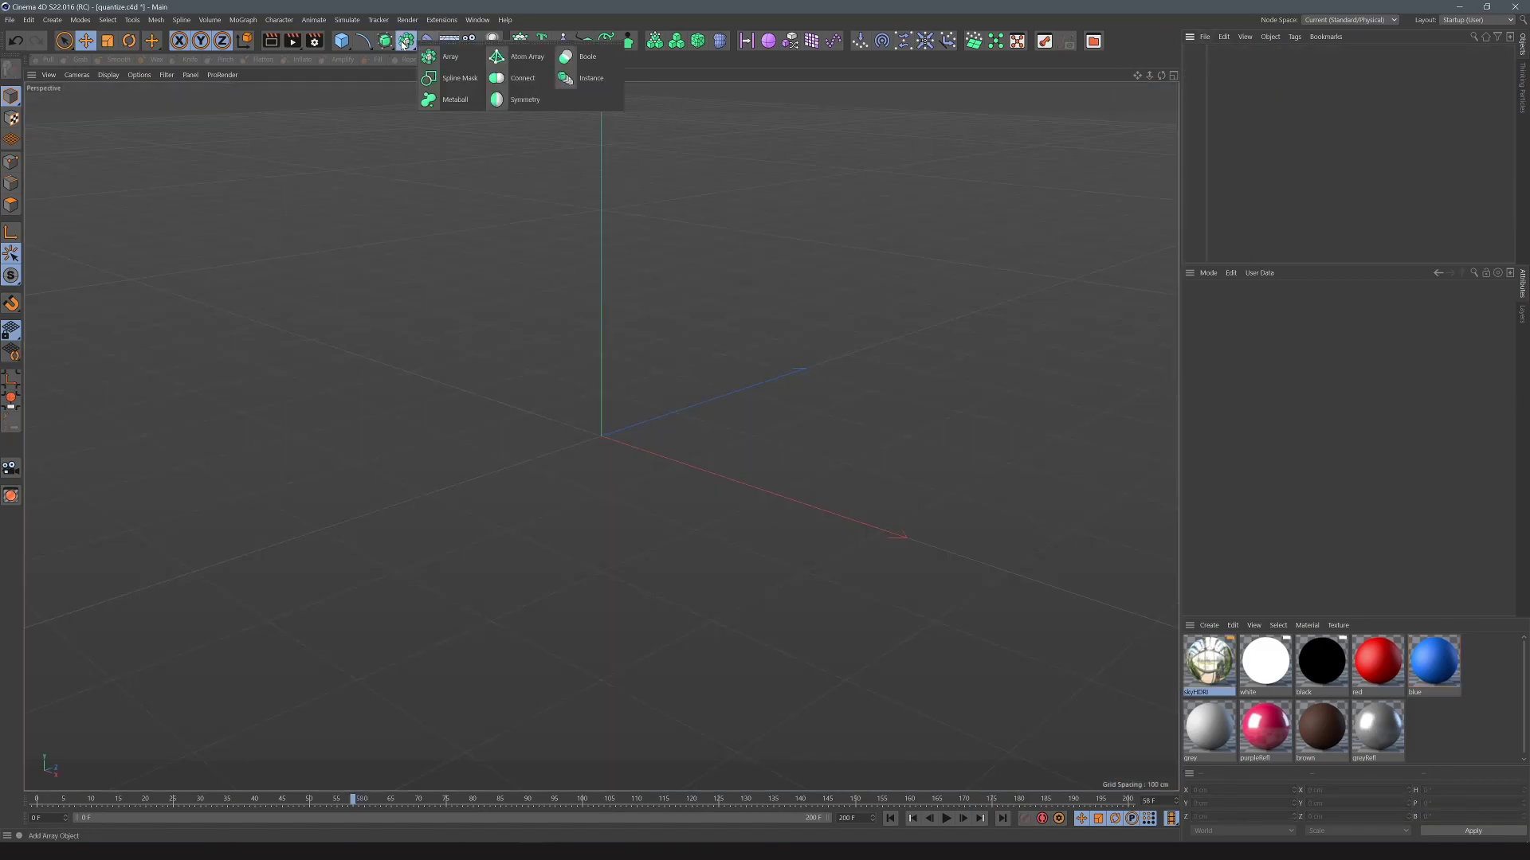
pyautogui.click(313, 19)
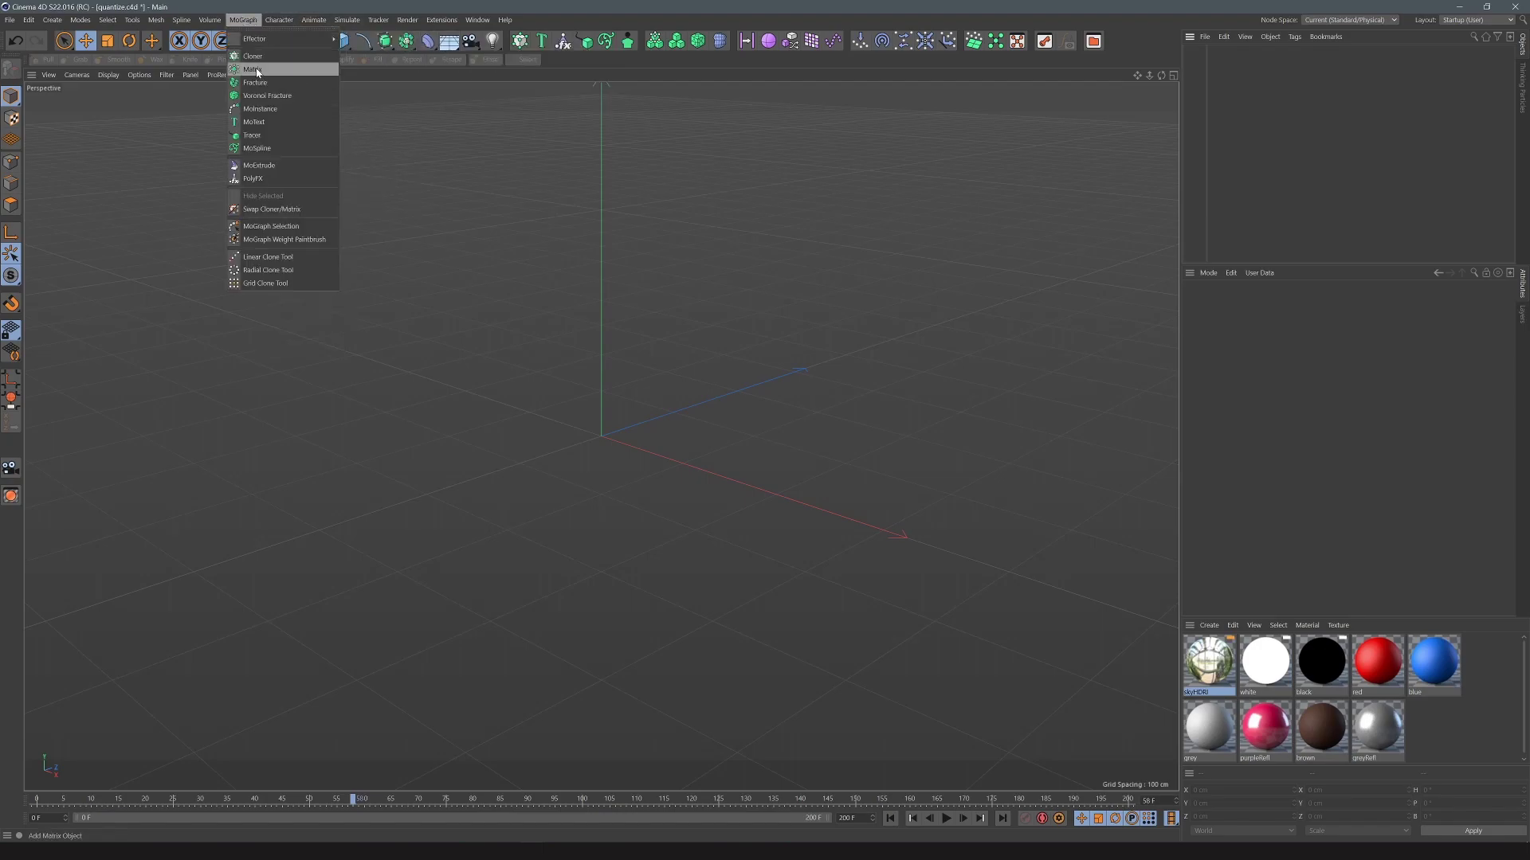
pyautogui.click(255, 70)
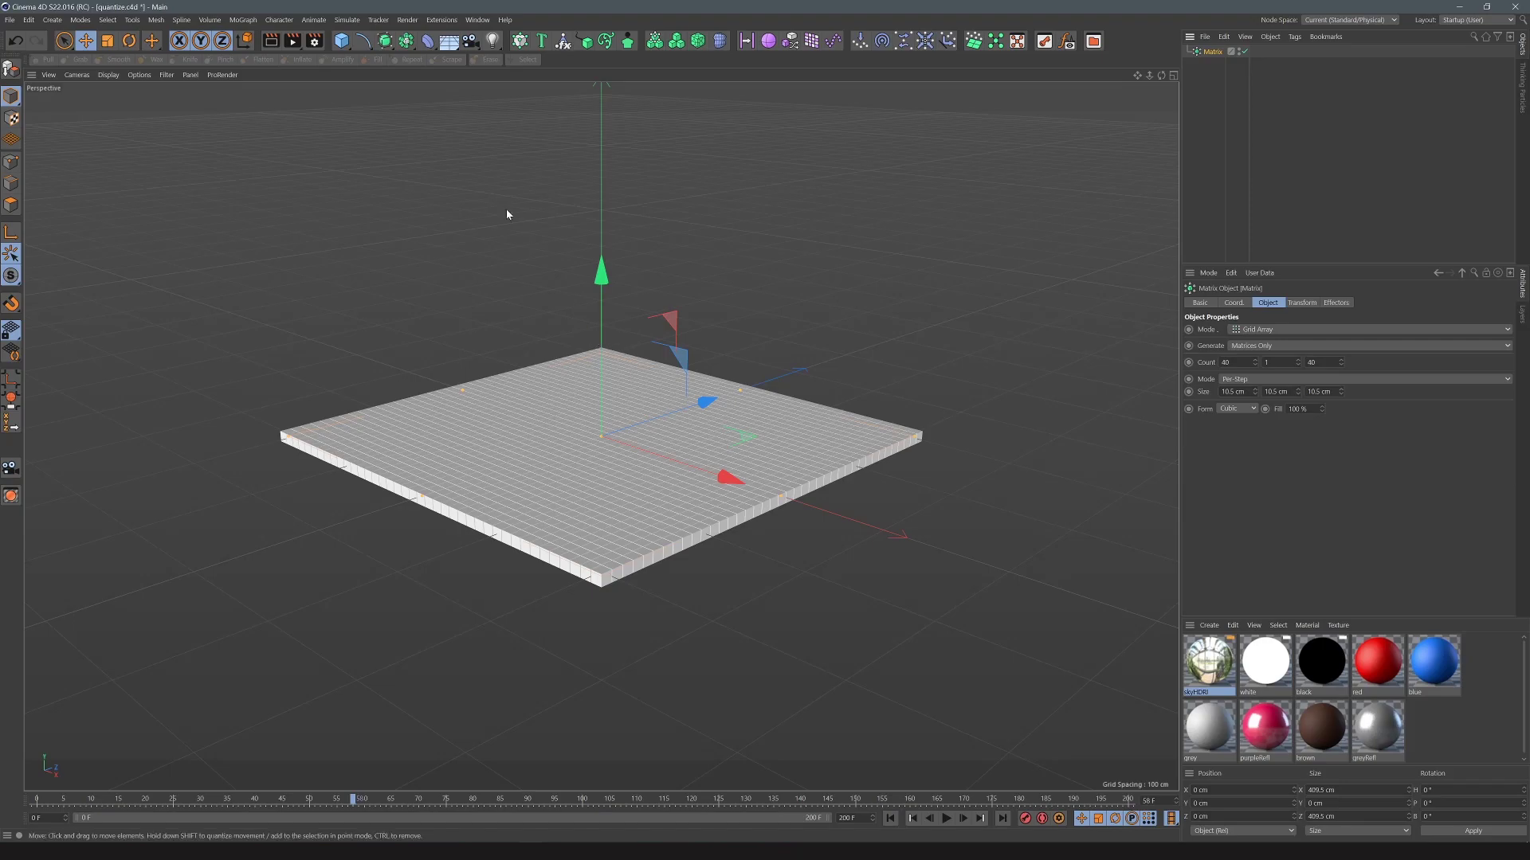
pyautogui.click(245, 20)
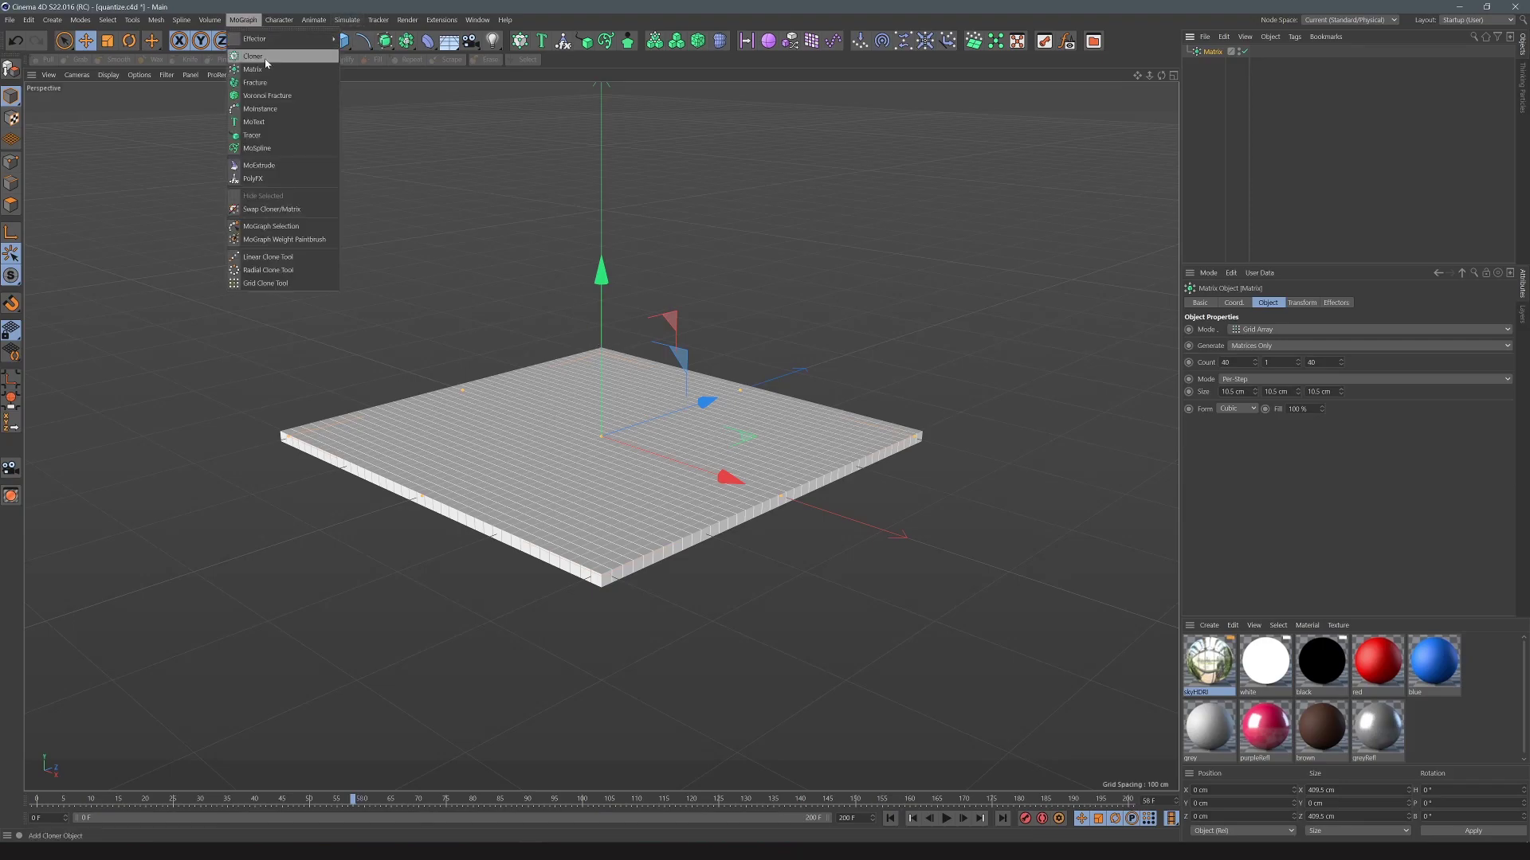
pyautogui.press('Escape')
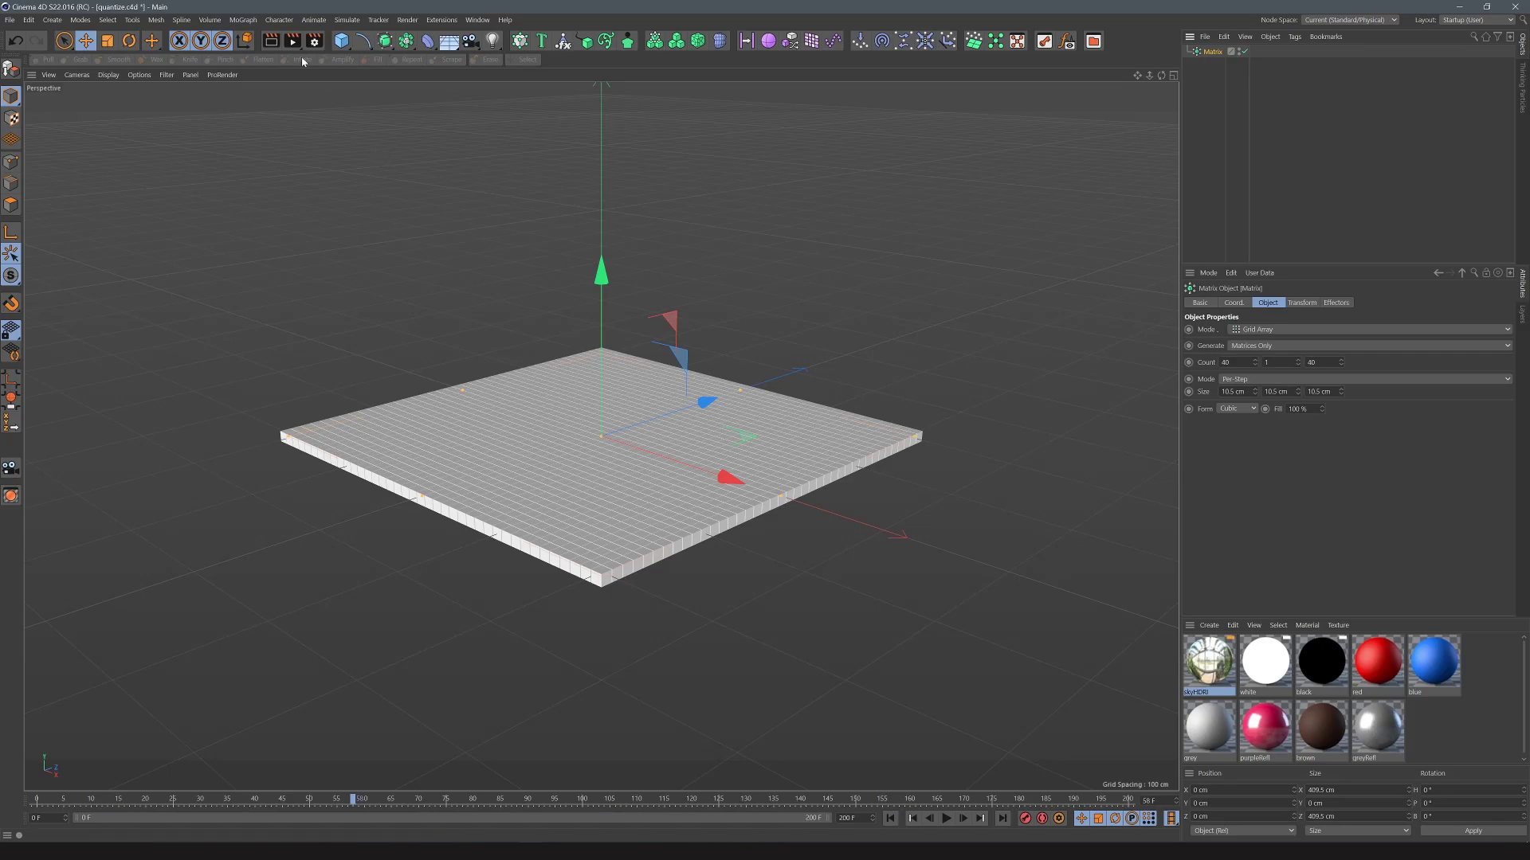
# - Add a Plain effector from the MoGraph effector menu
pyautogui.click(243, 19)
pyautogui.moveTo(255, 38)
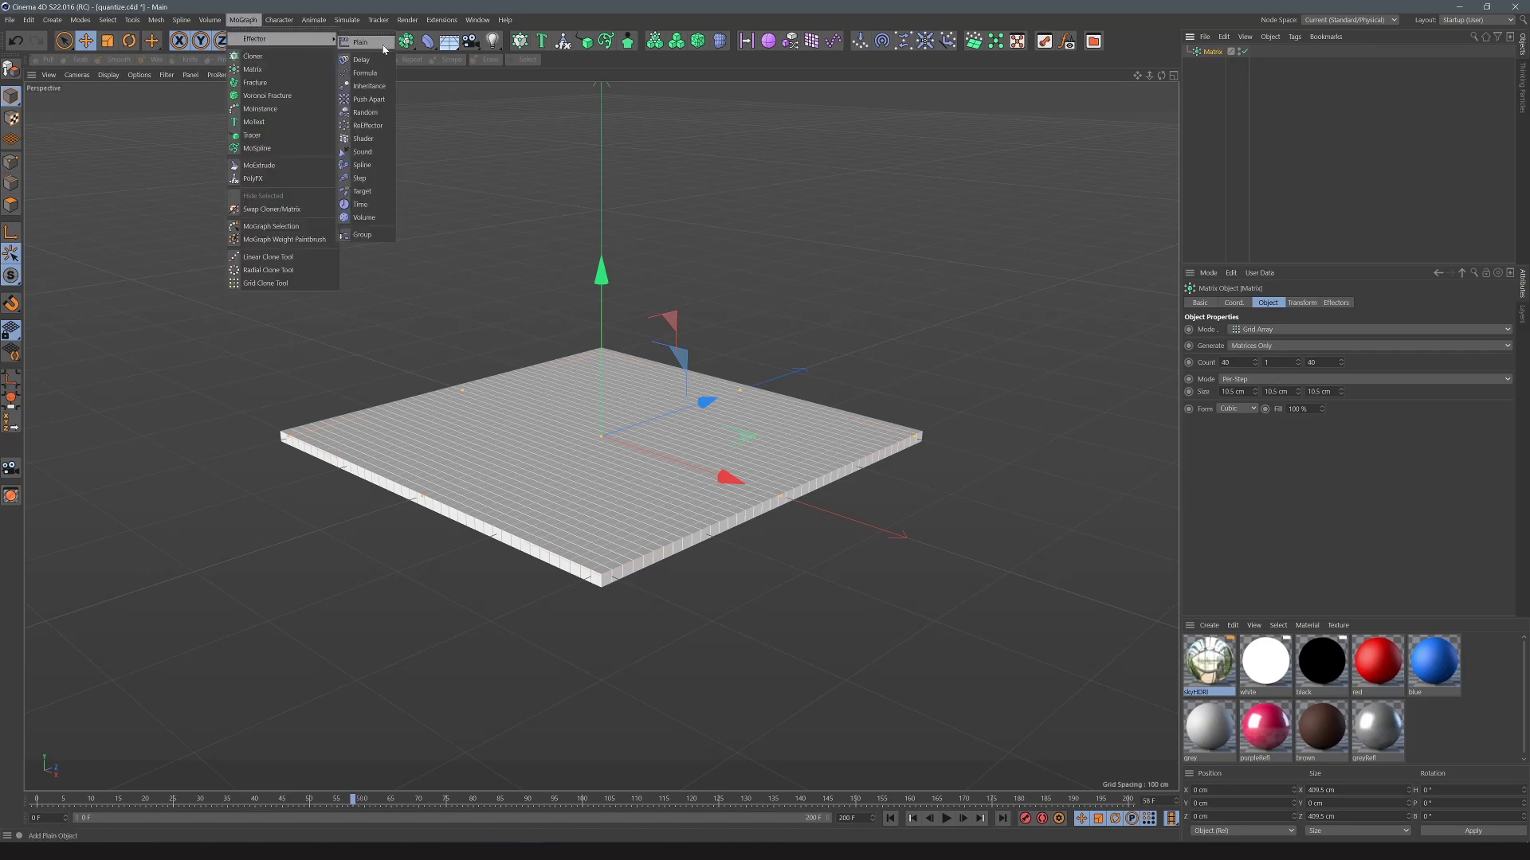
pyautogui.click(362, 43)
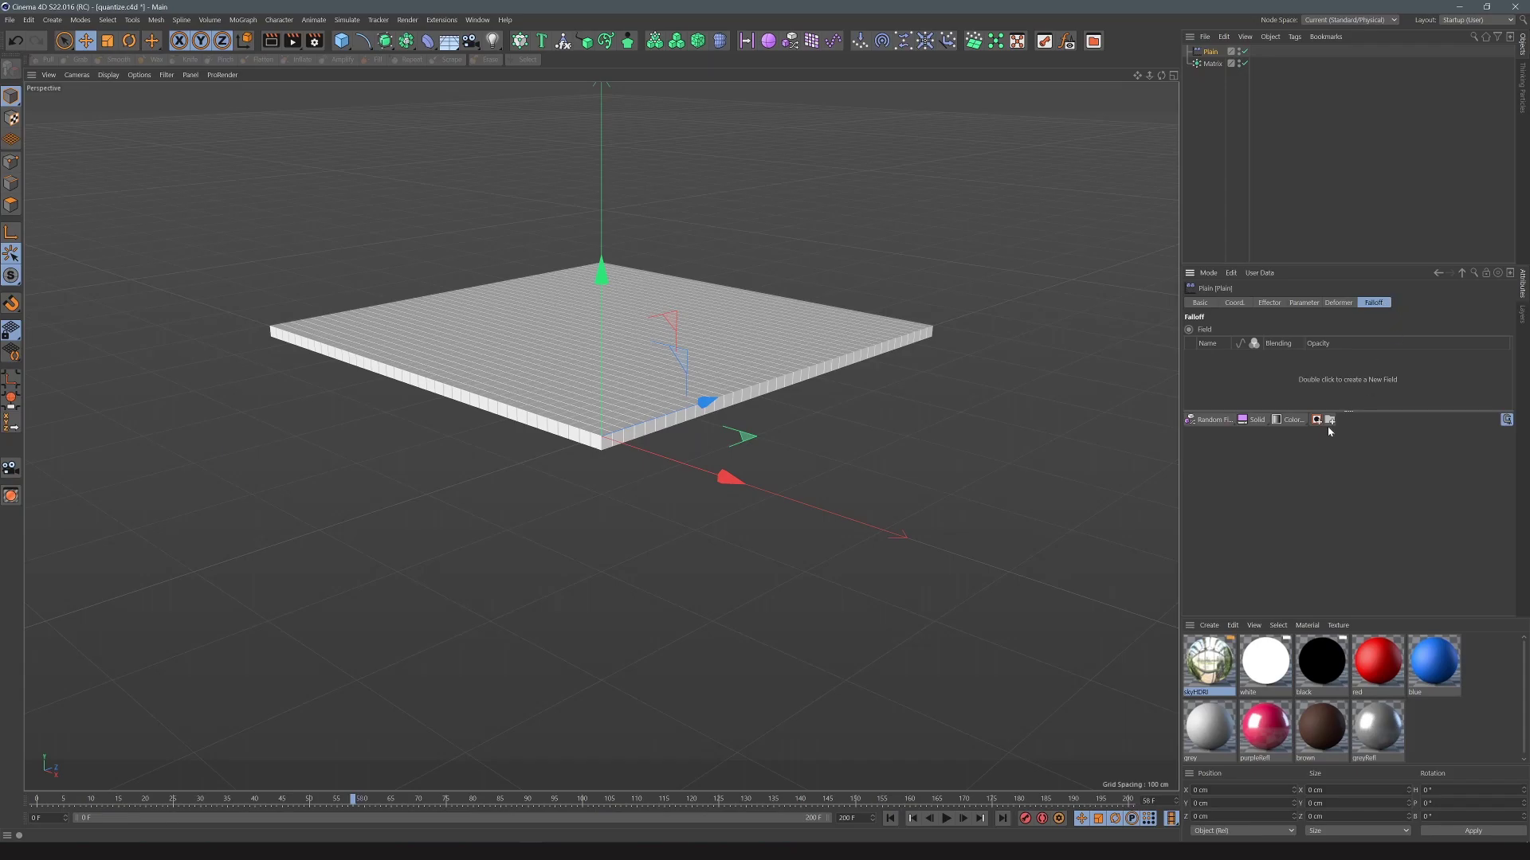
# - Add a Random Field to the Plain falloff and rename it 'Big Noise'
pyautogui.click(1214, 420)
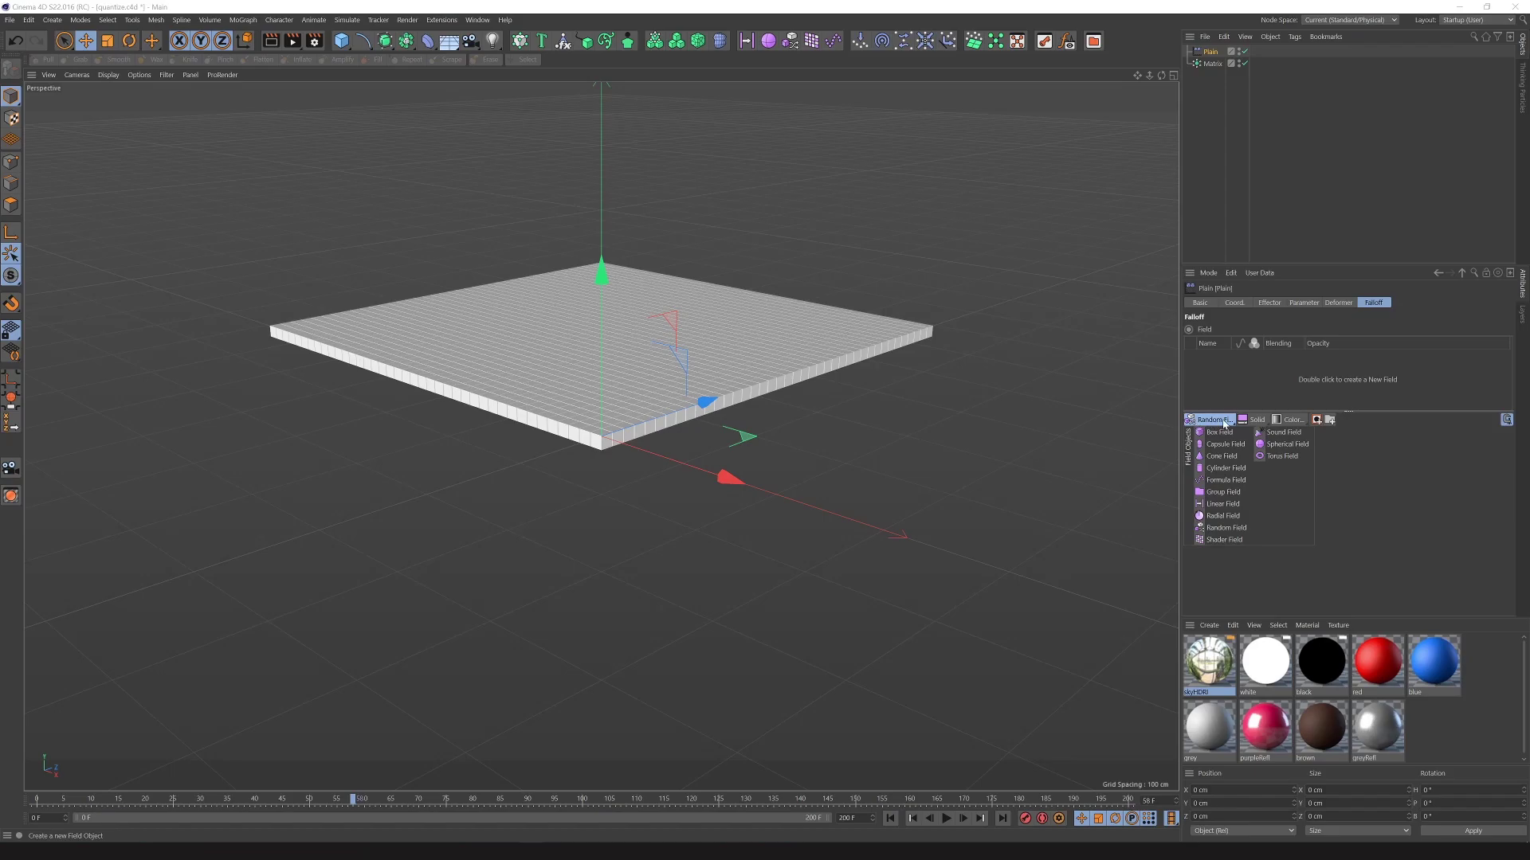
pyautogui.click(1225, 528)
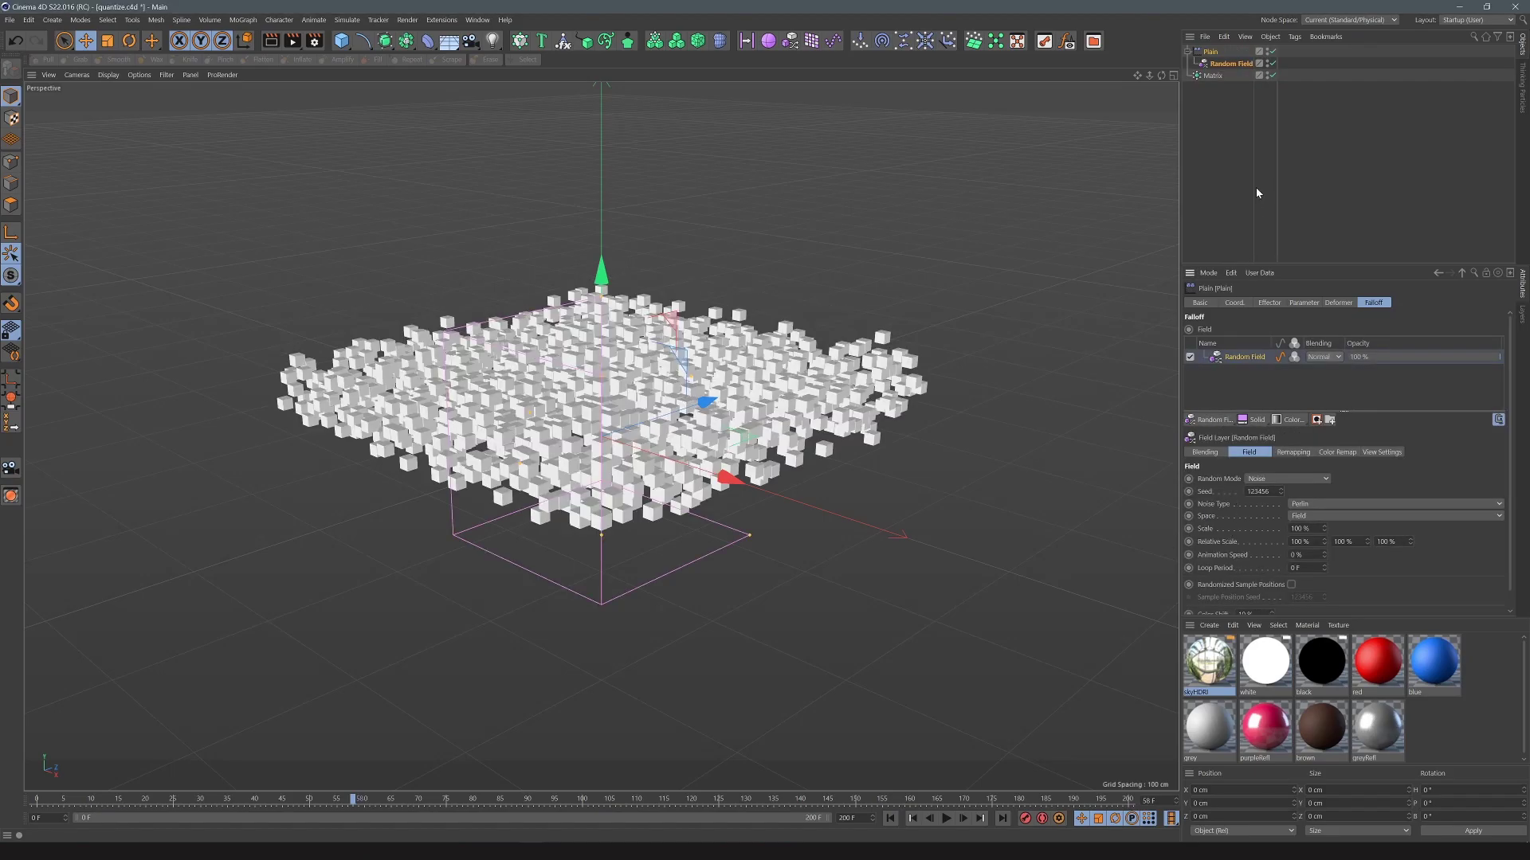
pyautogui.click(1231, 64)
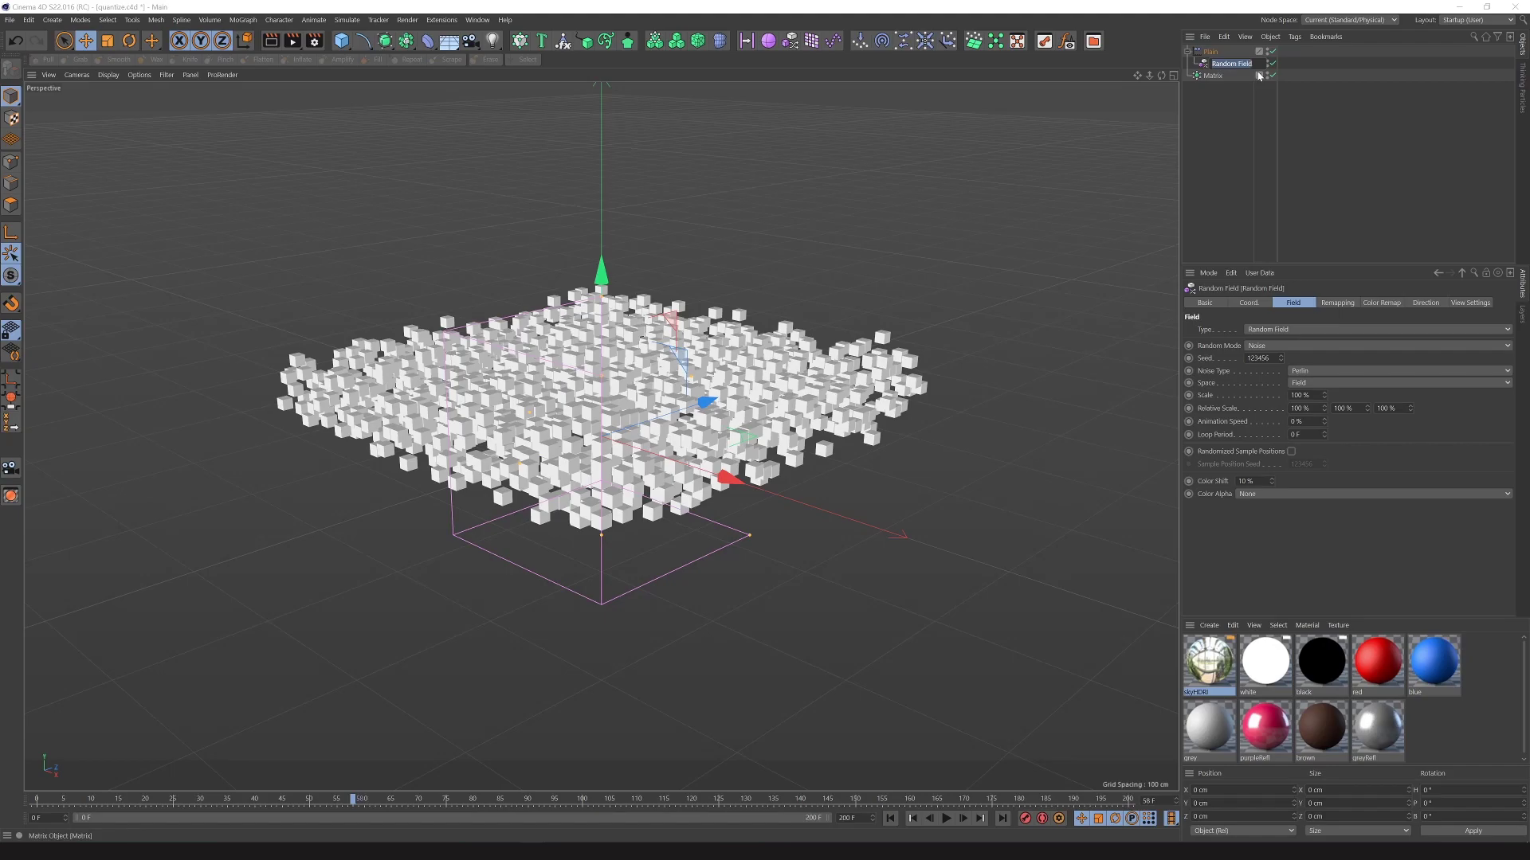
pyautogui.doubleClick(1231, 64)
pyautogui.write('Big Noise')
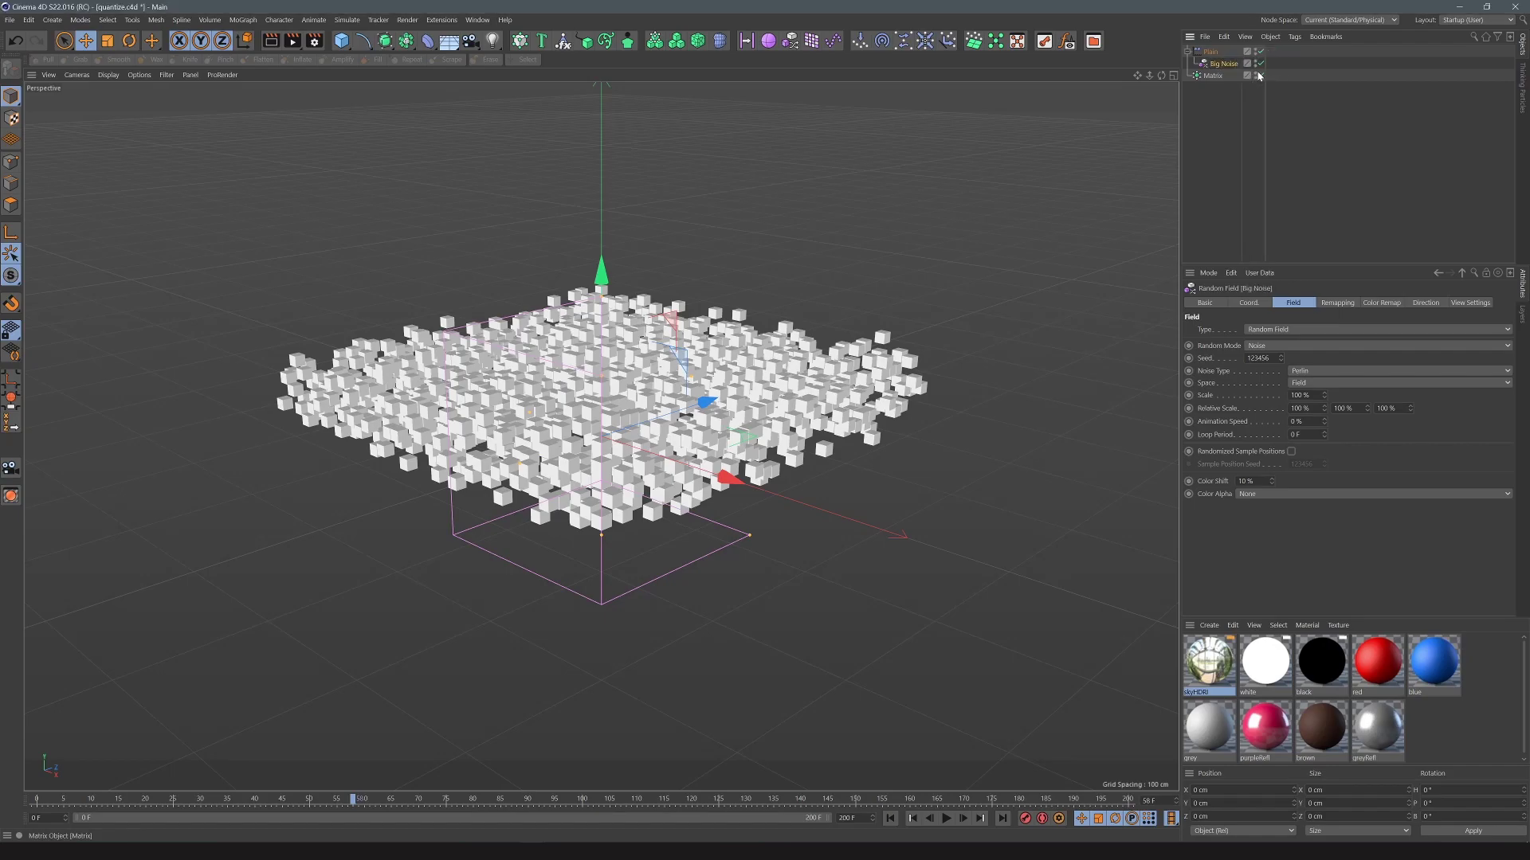
pyautogui.press('Return')
# - Add a second Random Field layer to the falloff named 'Little Noise'
pyautogui.click(1210, 53)
pyautogui.click(1209, 419)
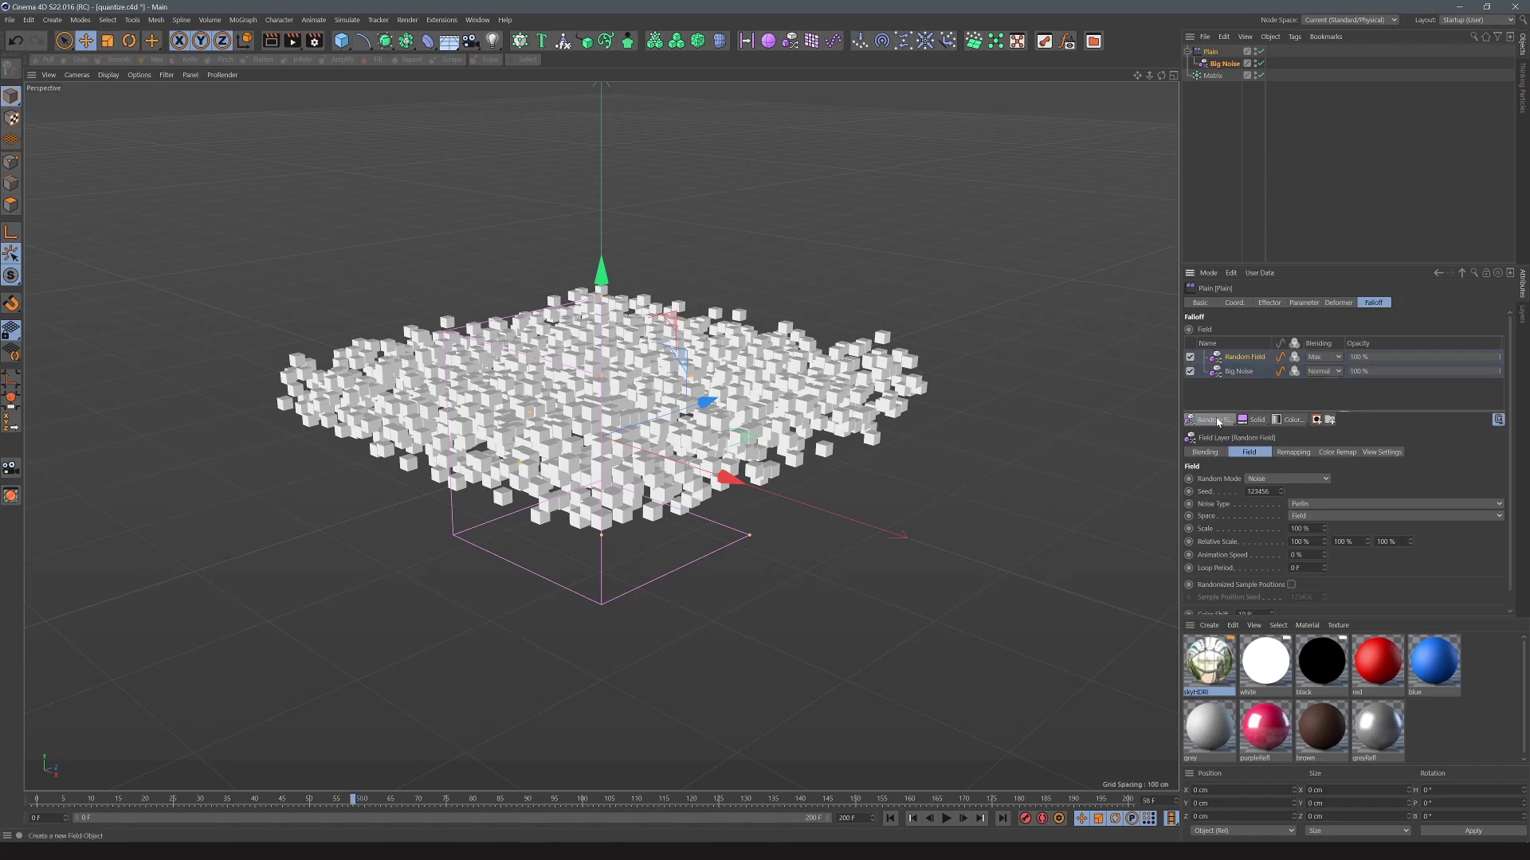
pyautogui.doubleClick(1237, 356)
pyautogui.write('L')
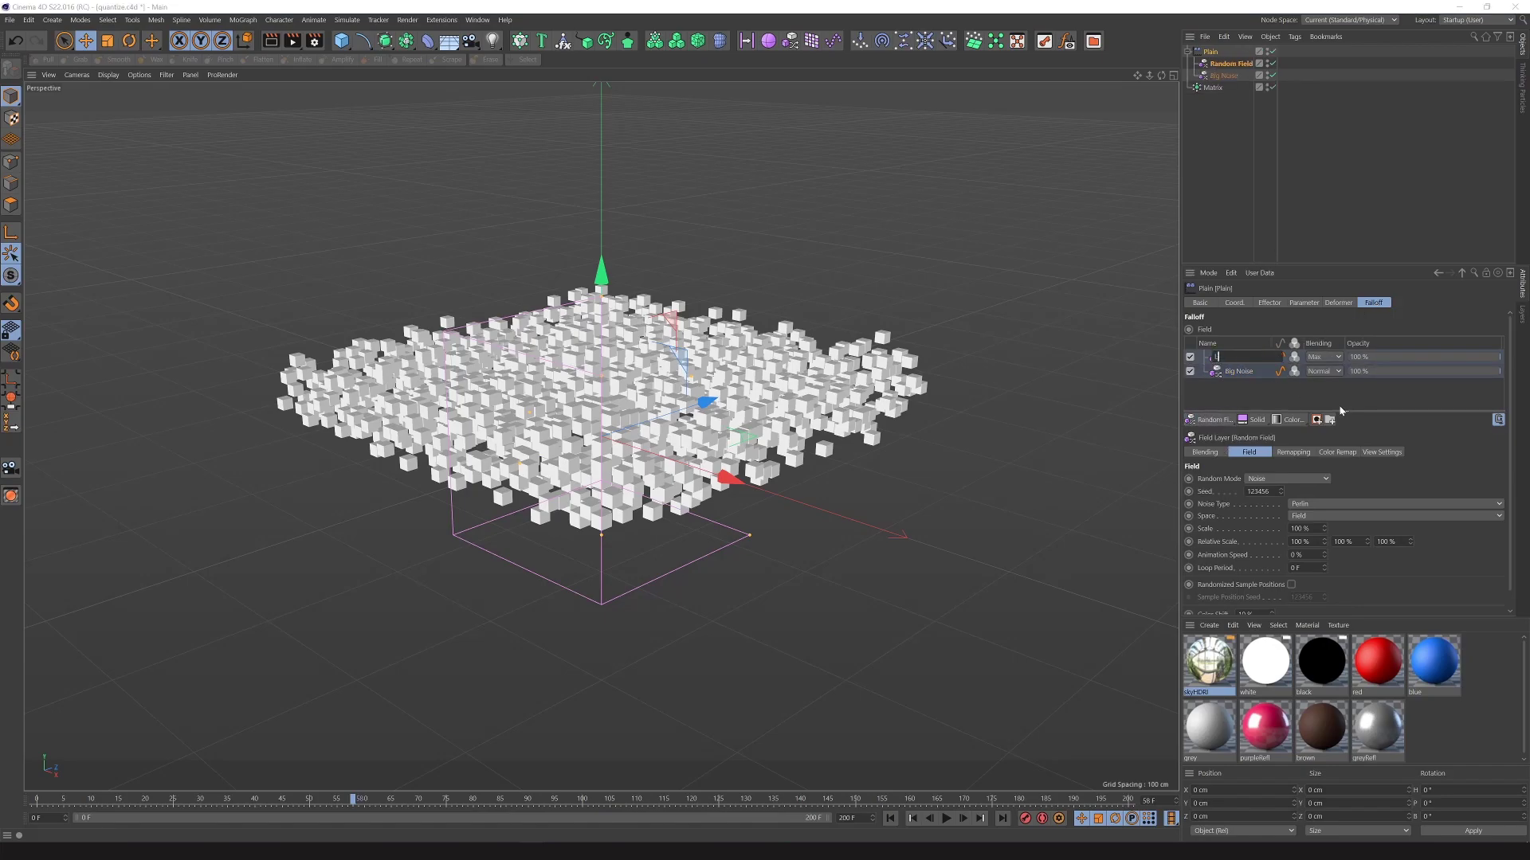
pyautogui.write('ittle Noise')
pyautogui.press('Return')
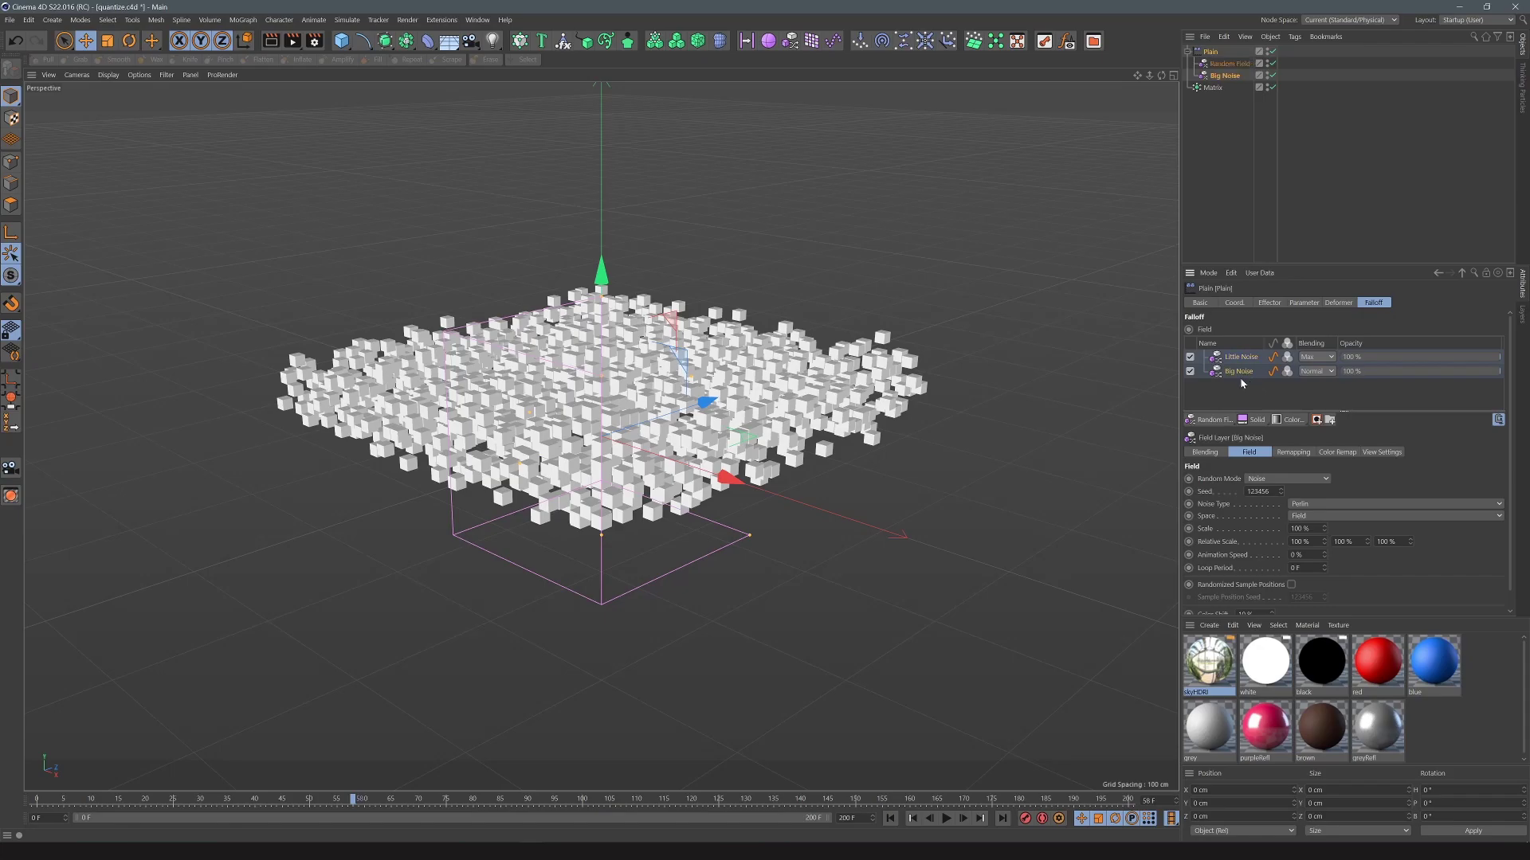
# - Switch Big Noise to Turbulence noise with a 2000% scale
pyautogui.click(1224, 76)
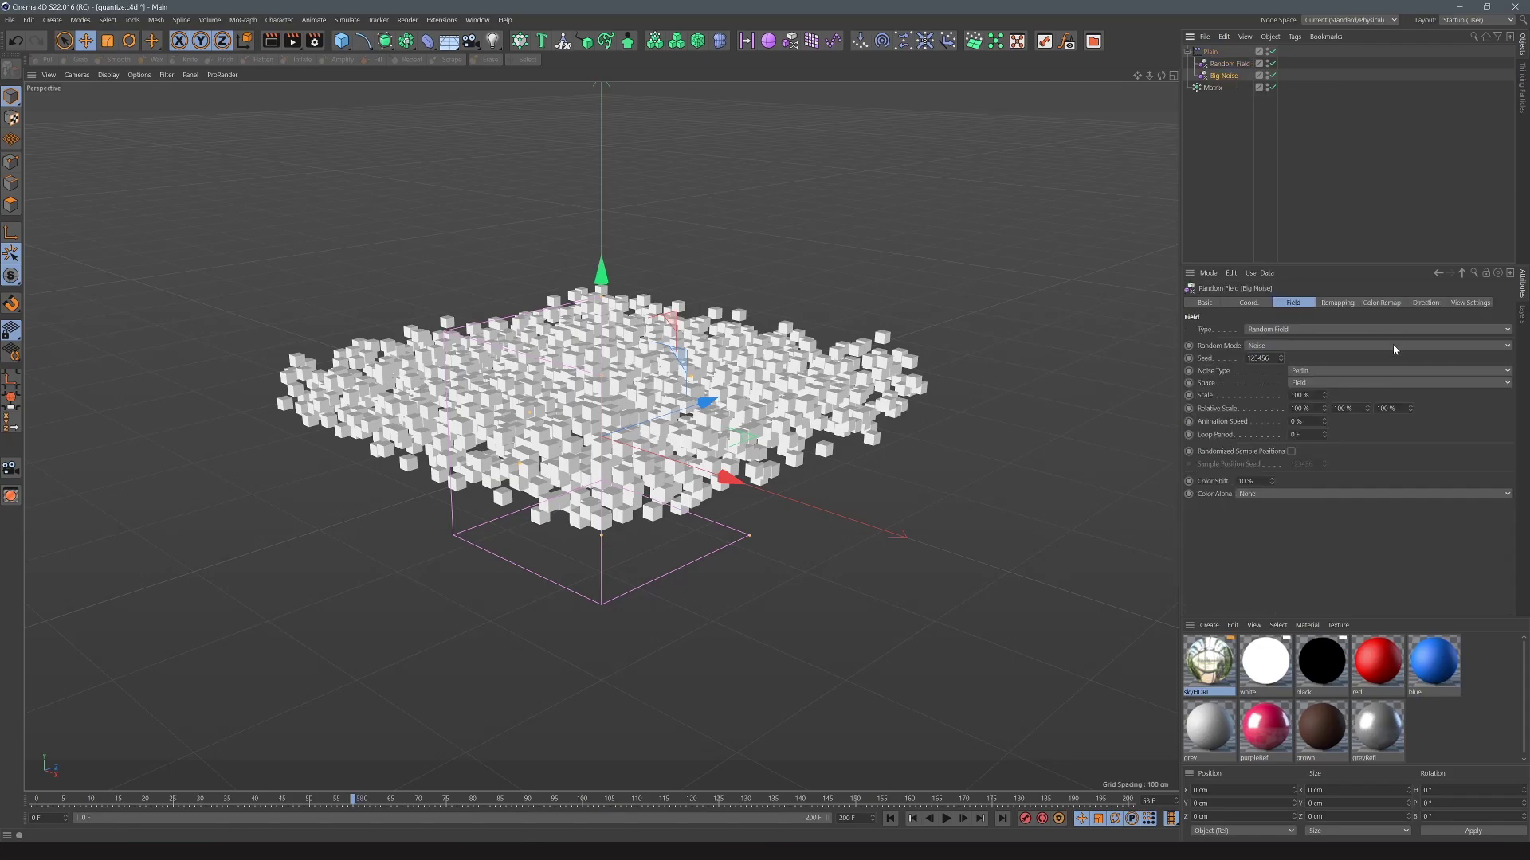
pyautogui.click(1320, 371)
pyautogui.click(1353, 652)
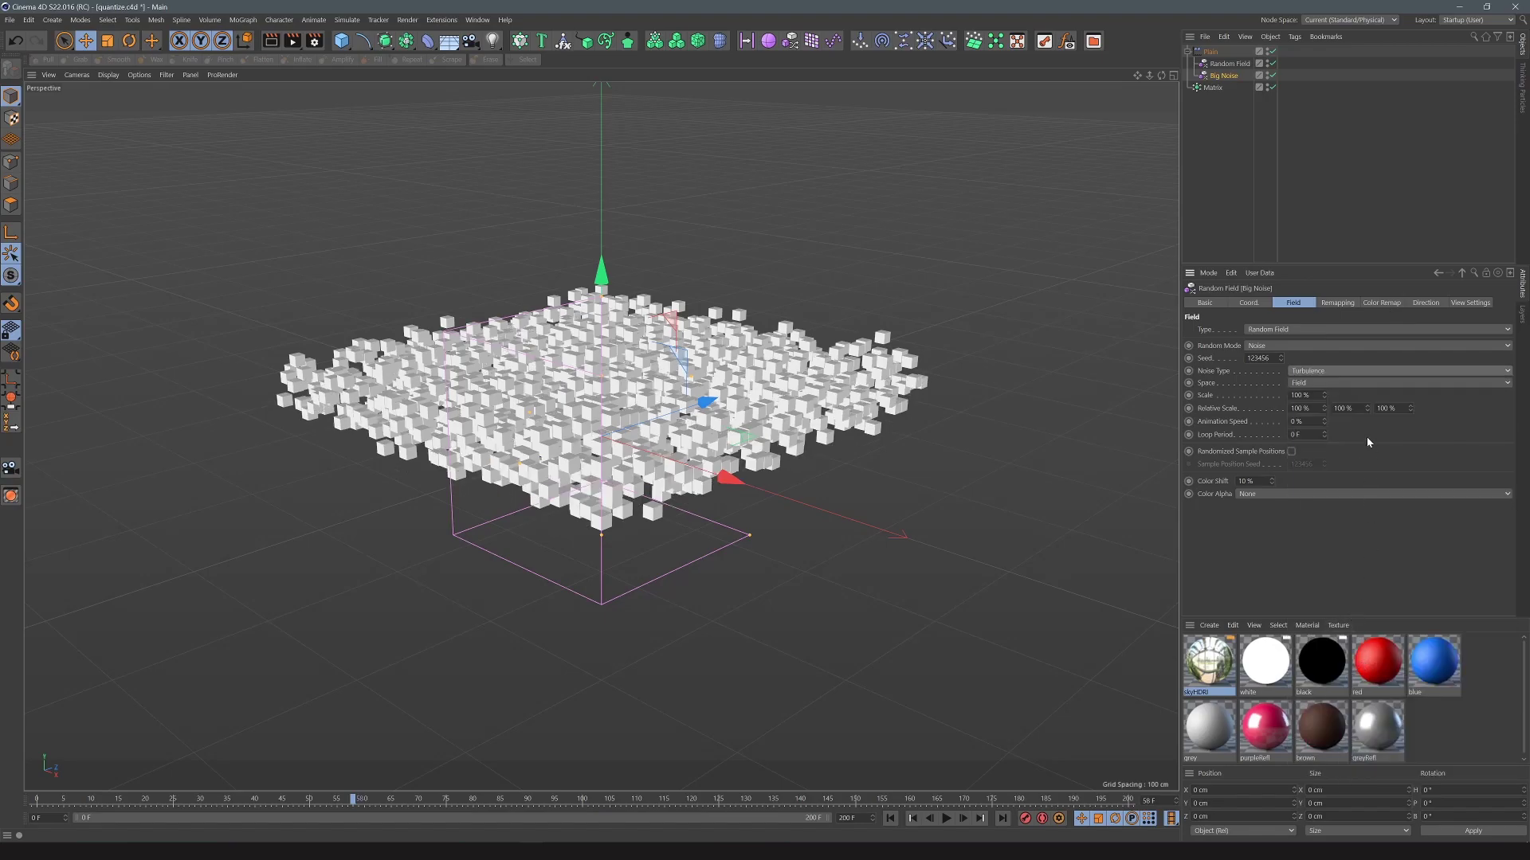
pyautogui.doubleClick(1295, 394)
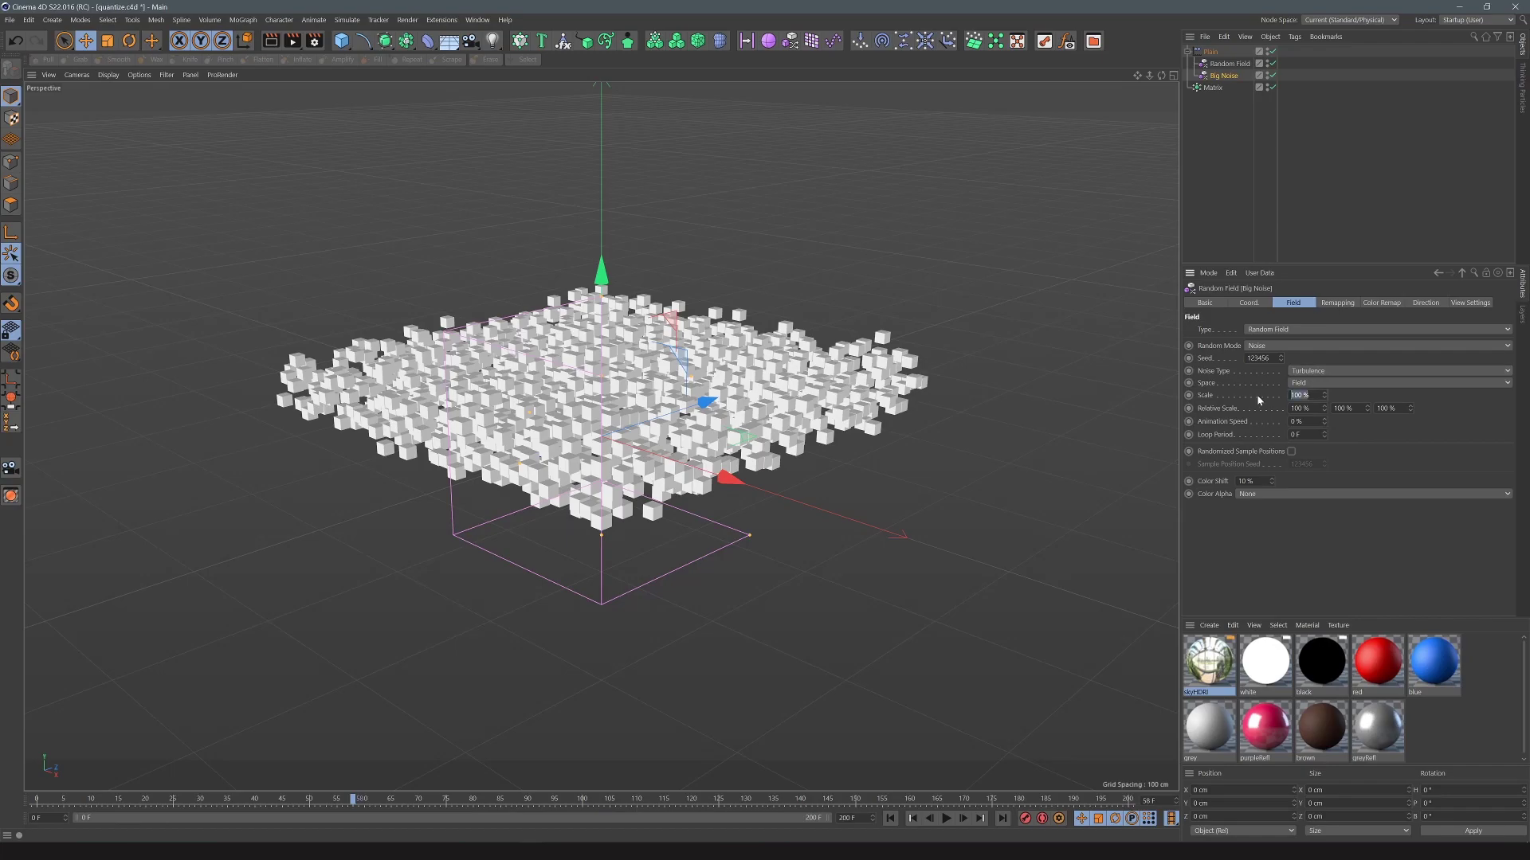
pyautogui.write('2000')
pyautogui.press('Return')
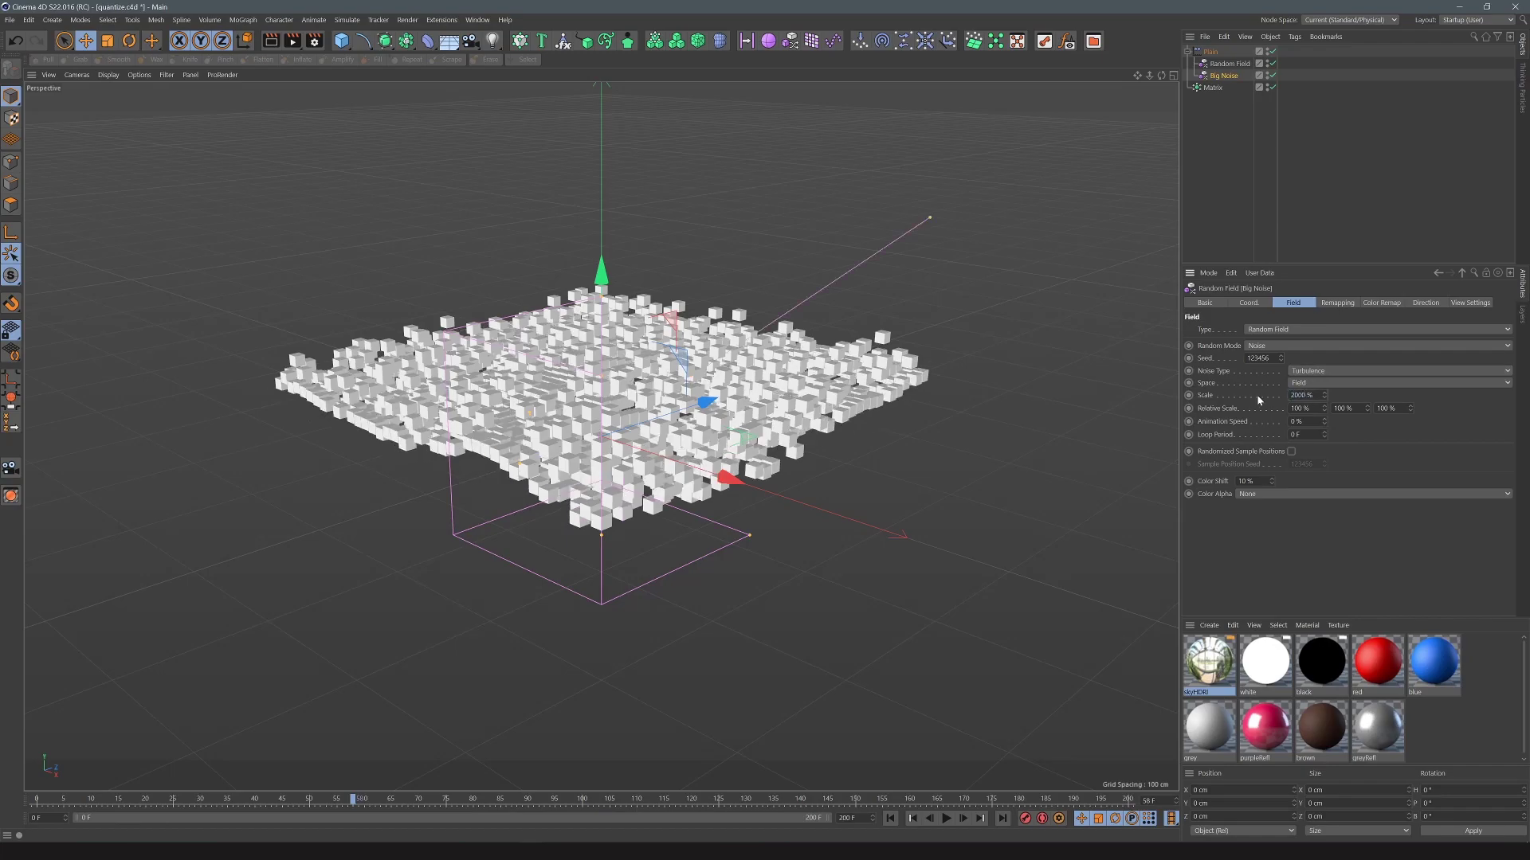
# - Give Big Noise 400% relative scale on all axes, -10% speed and a 100-frame loop
pyautogui.doubleClick(1298, 407)
pyautogui.write('400')
pyautogui.click(1342, 407)
pyautogui.write('4')
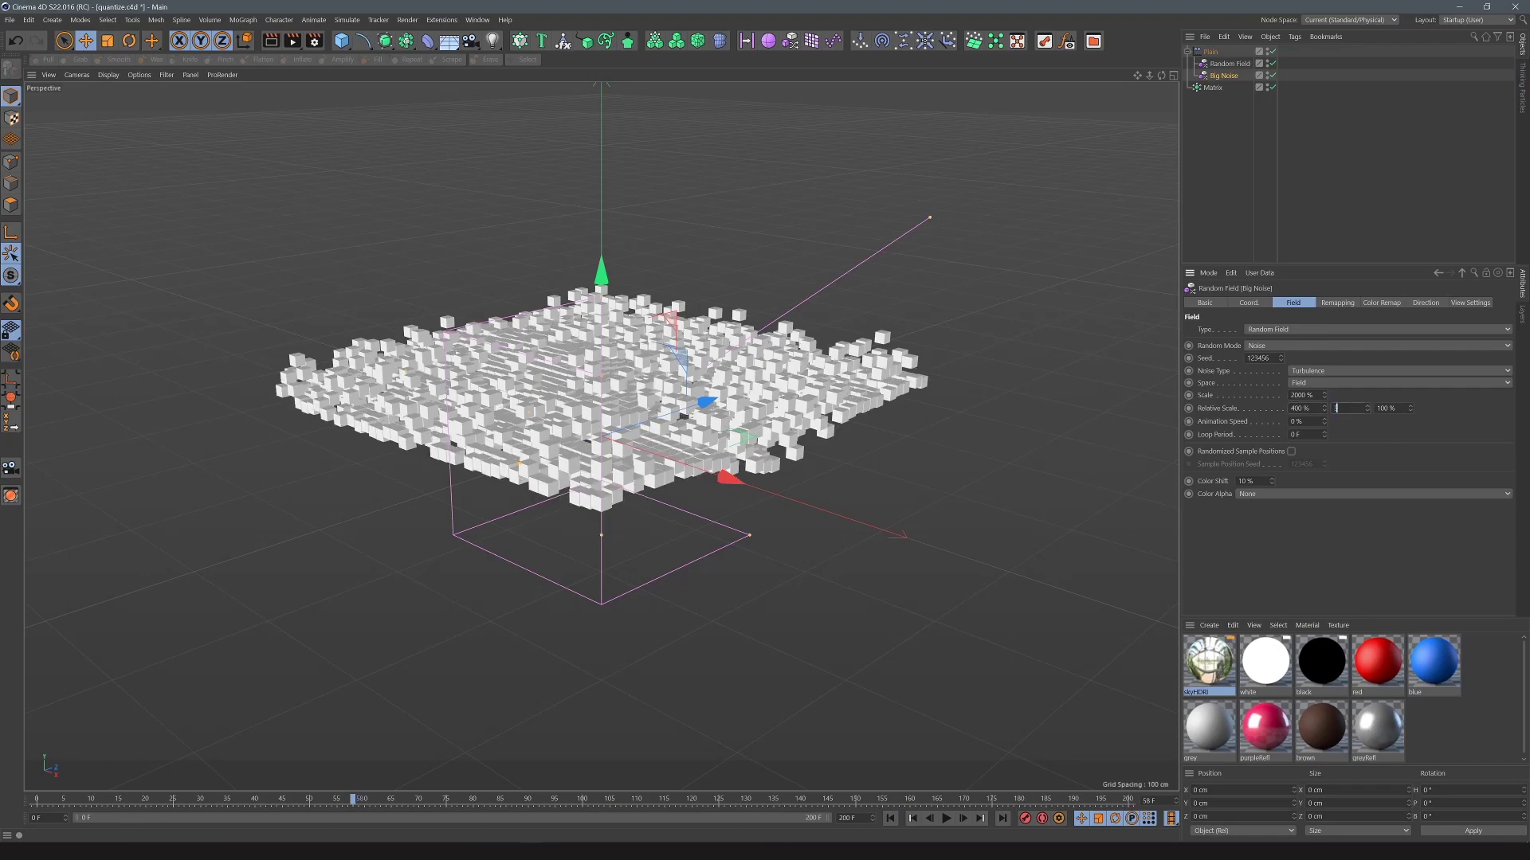
pyautogui.write('00')
pyautogui.click(1384, 408)
pyautogui.write('4')
pyautogui.click(1298, 421)
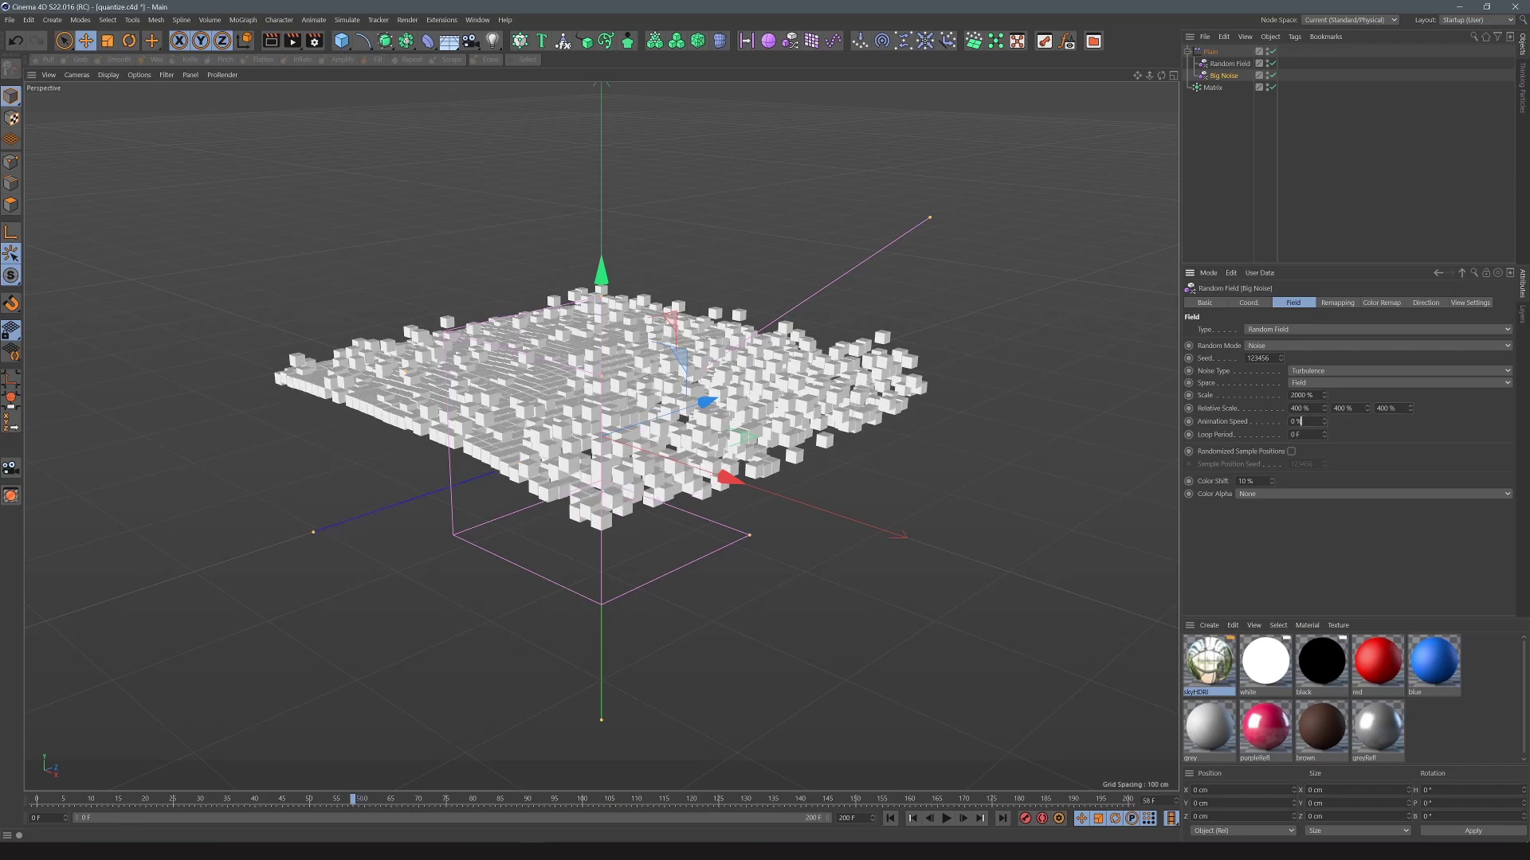
pyautogui.moveTo(1299, 421); pyautogui.dragTo(1275, 405)
pyautogui.write('10')
pyautogui.press('Return')
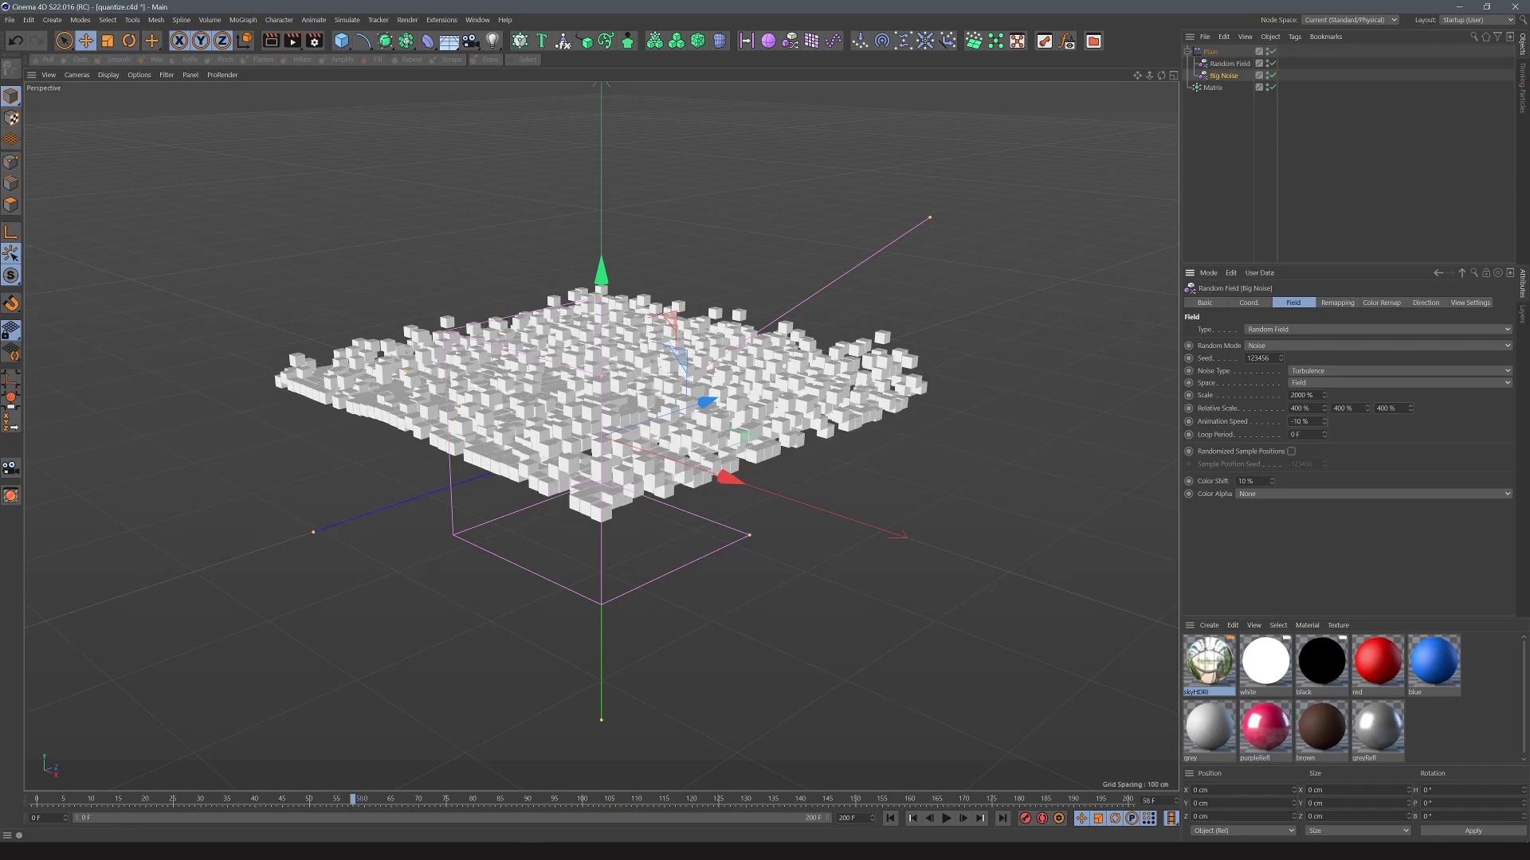
pyautogui.click(1296, 435)
pyautogui.write('1')
pyautogui.write('00')
pyautogui.press('Return')
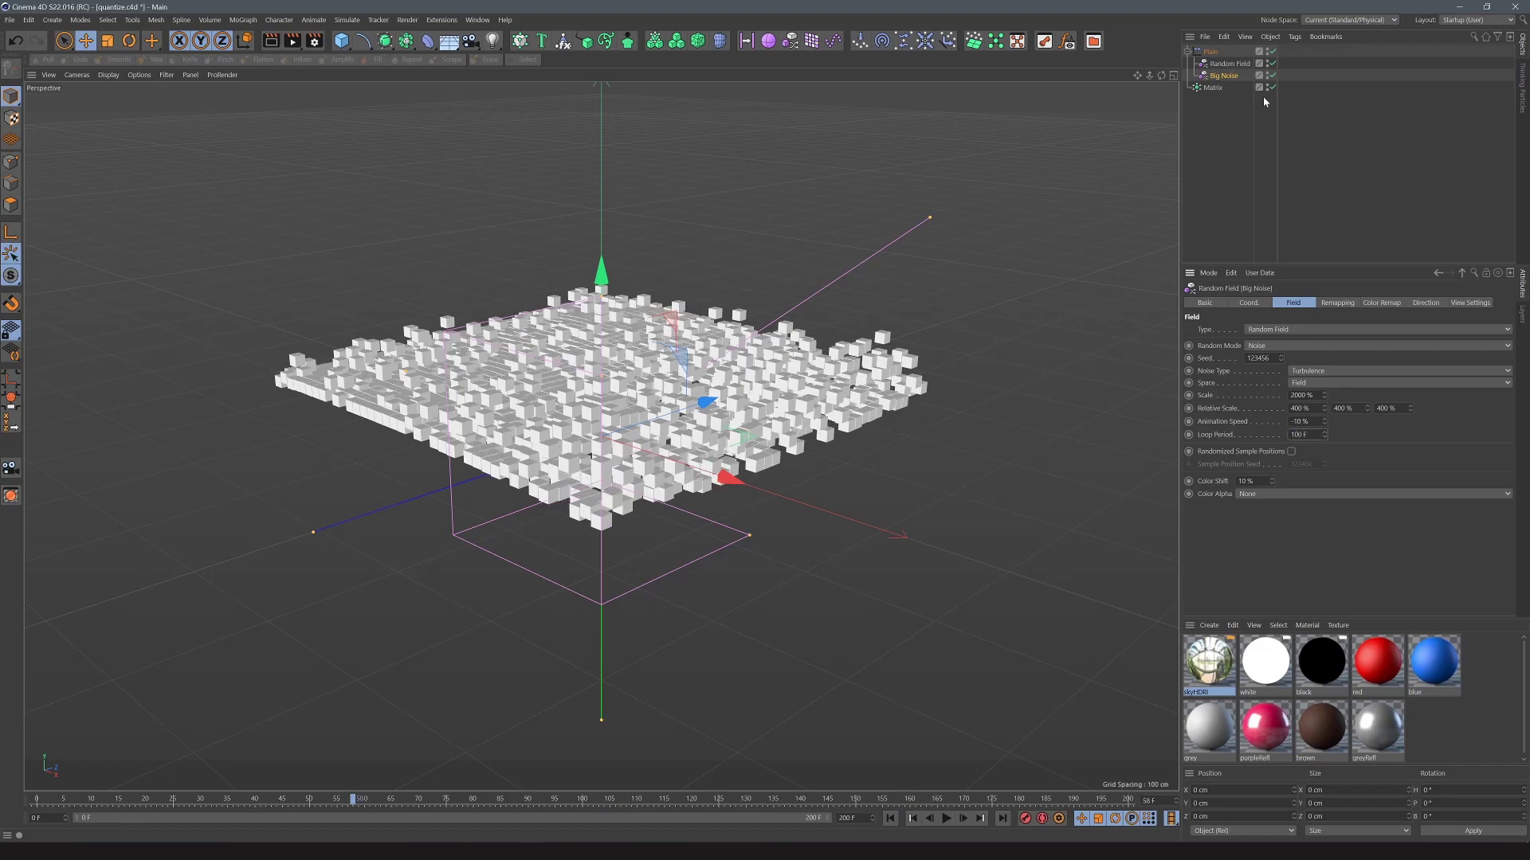
# - Name the second field object 'Little Noise' and set its scale to 1000%
pyautogui.click(1232, 63)
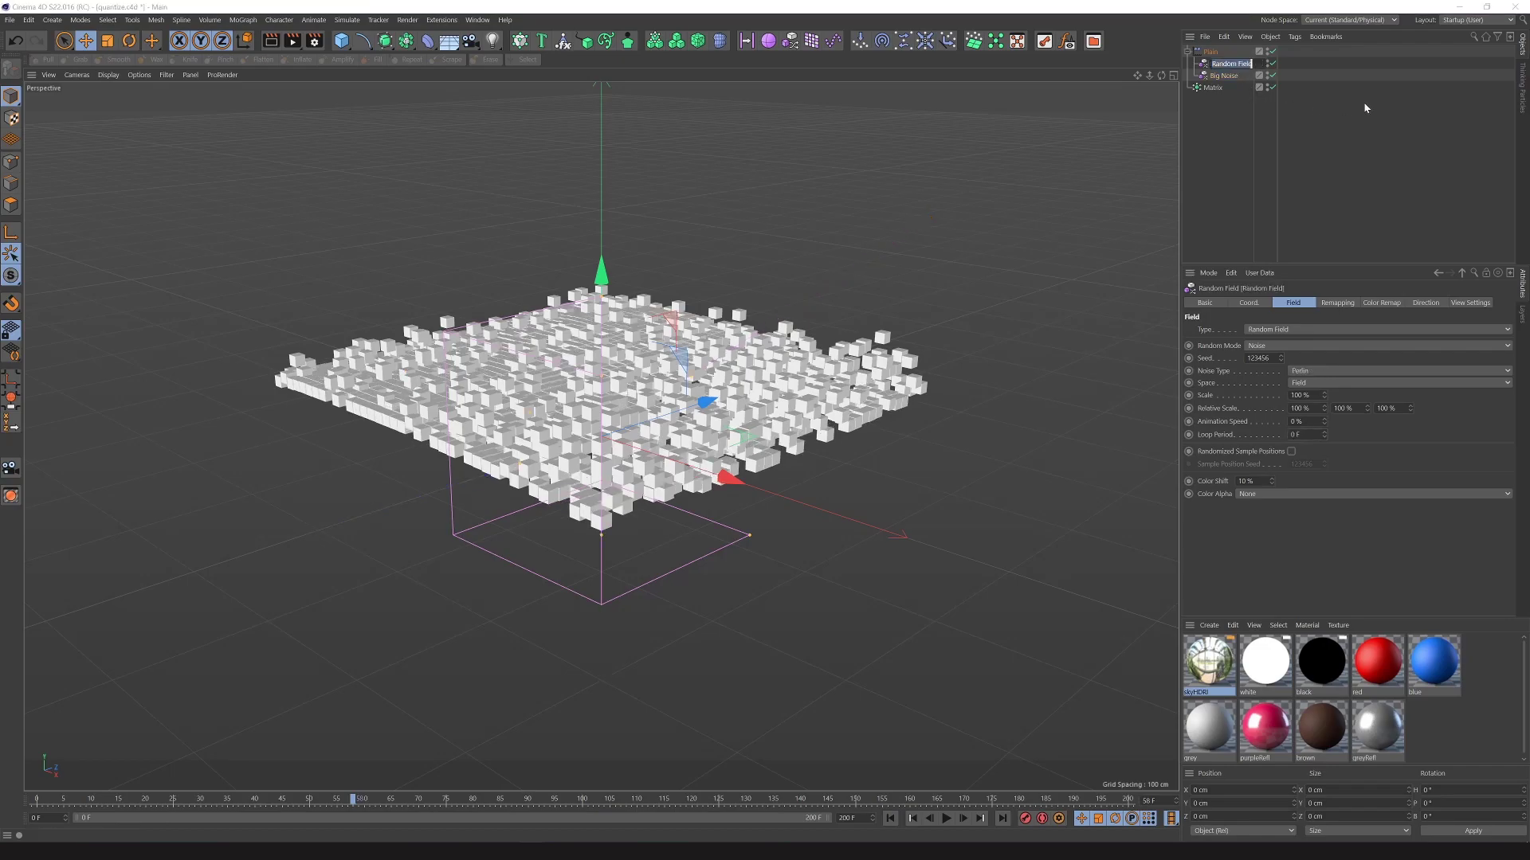
pyautogui.press('BackSpace')
pyautogui.write('Little Noise')
pyautogui.press('Return')
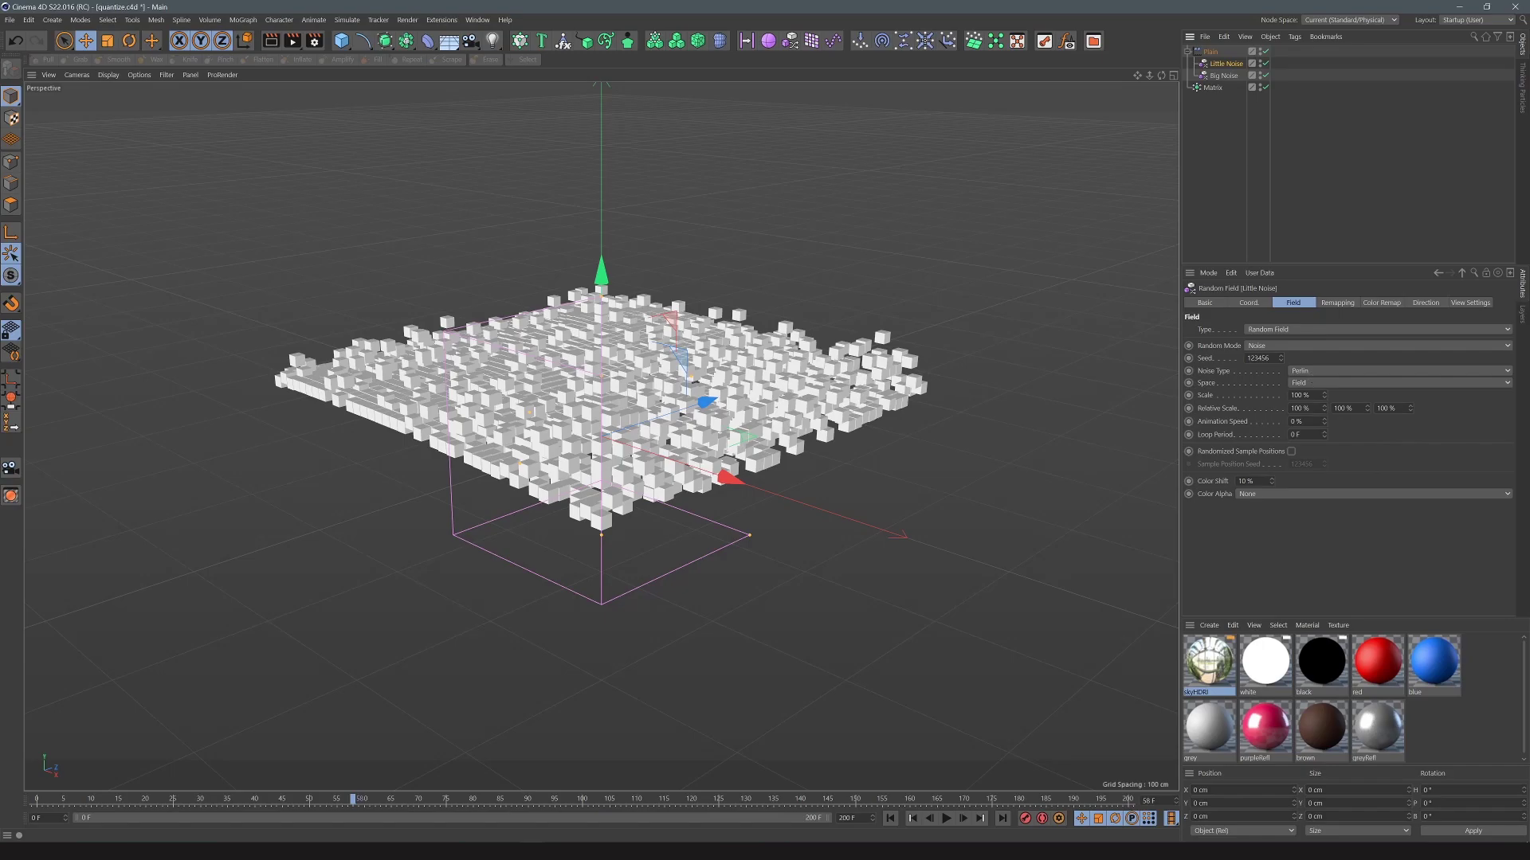
pyautogui.click(1305, 395)
pyautogui.write('1000')
pyautogui.press('Return')
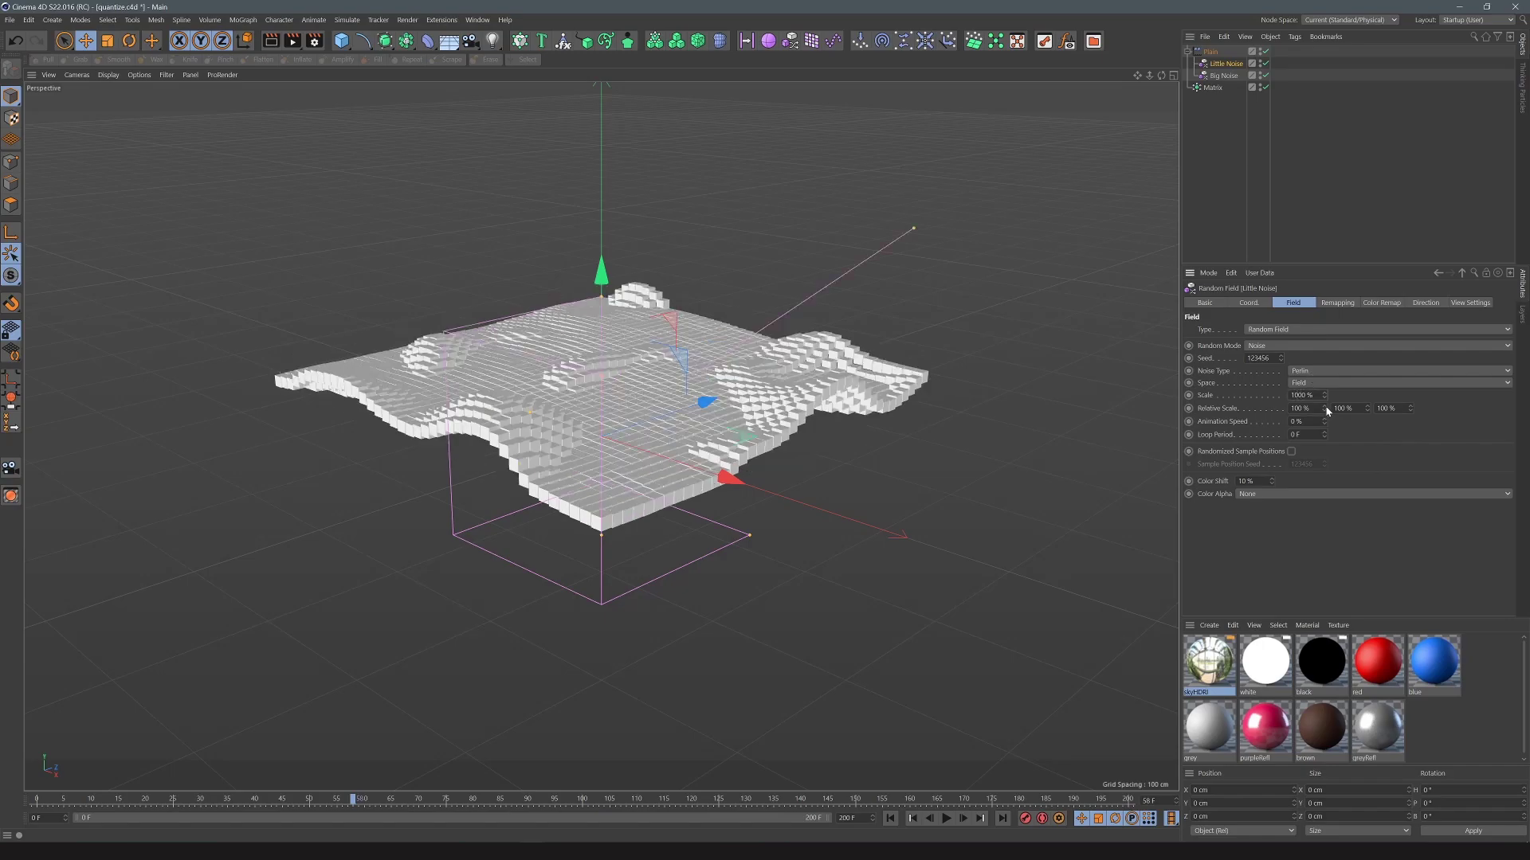
# - Set Little Noise's animation speed to 20% and preview the moving waves
pyautogui.click(944, 821)
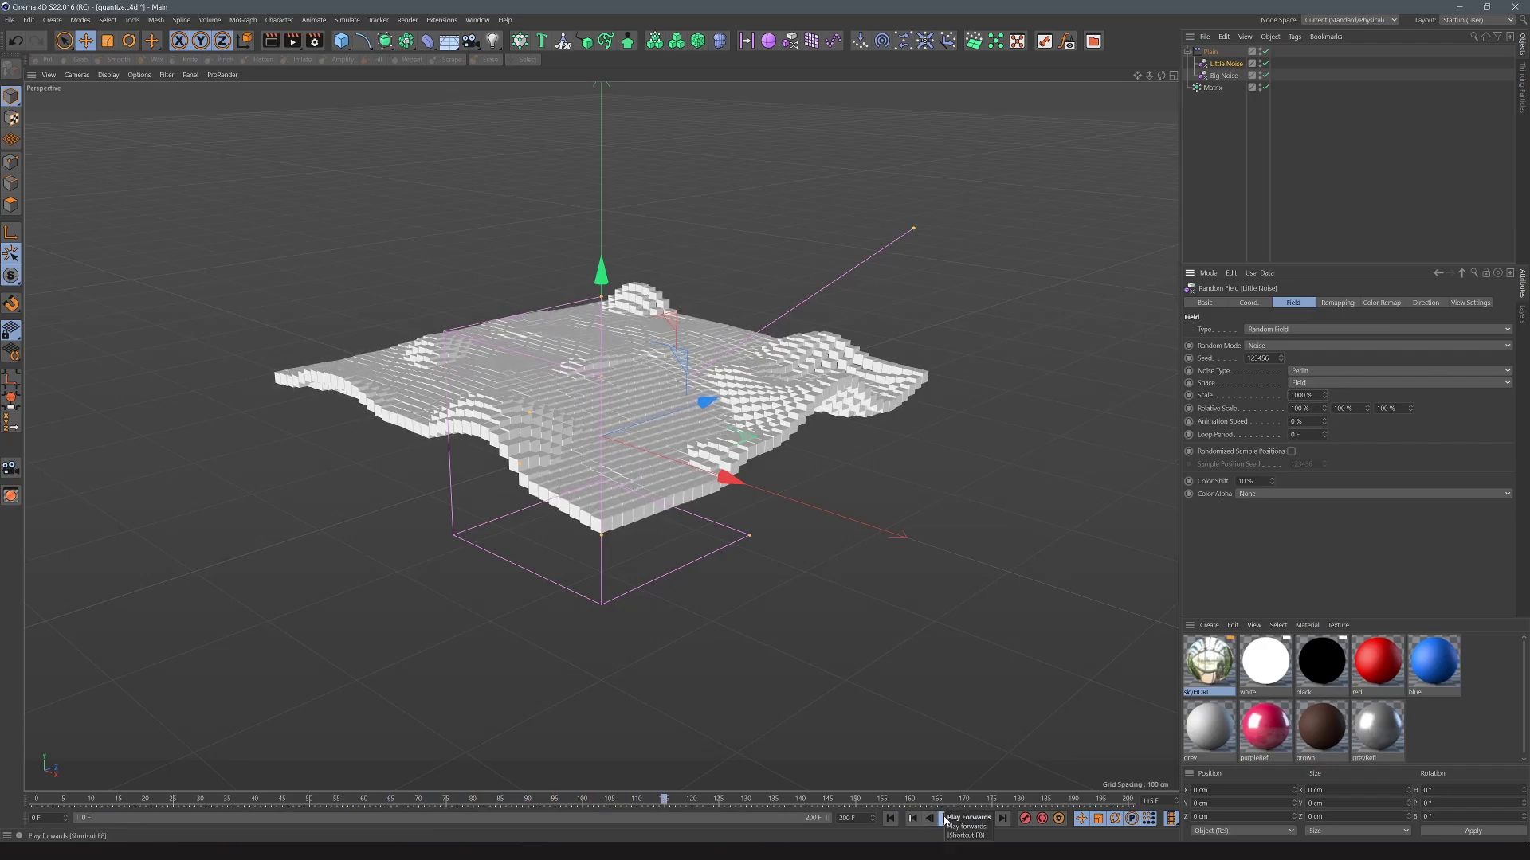
pyautogui.click(944, 819)
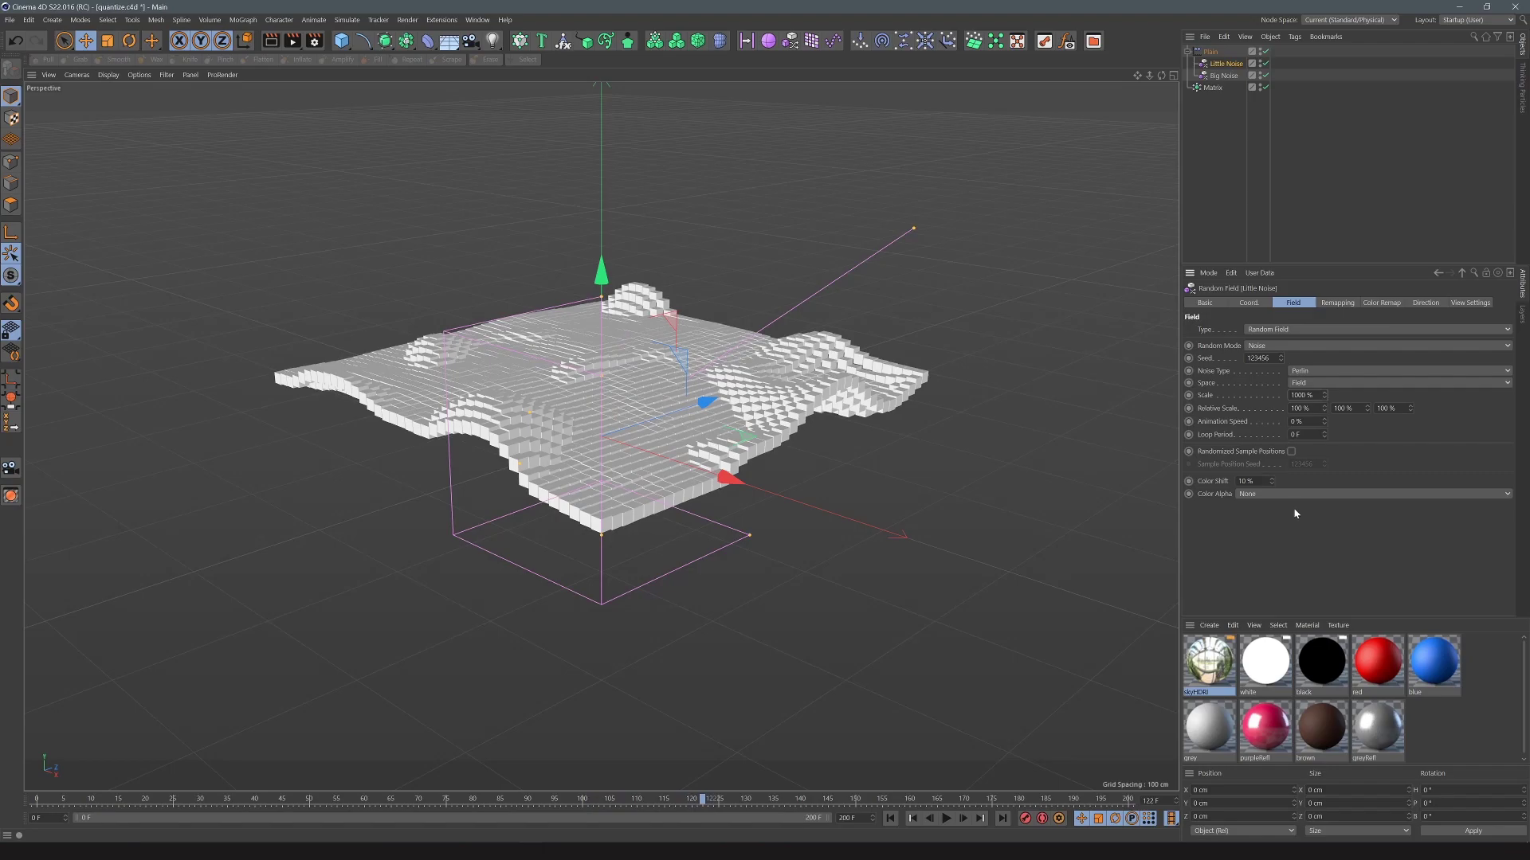
pyautogui.write('20')
pyautogui.press('Return')
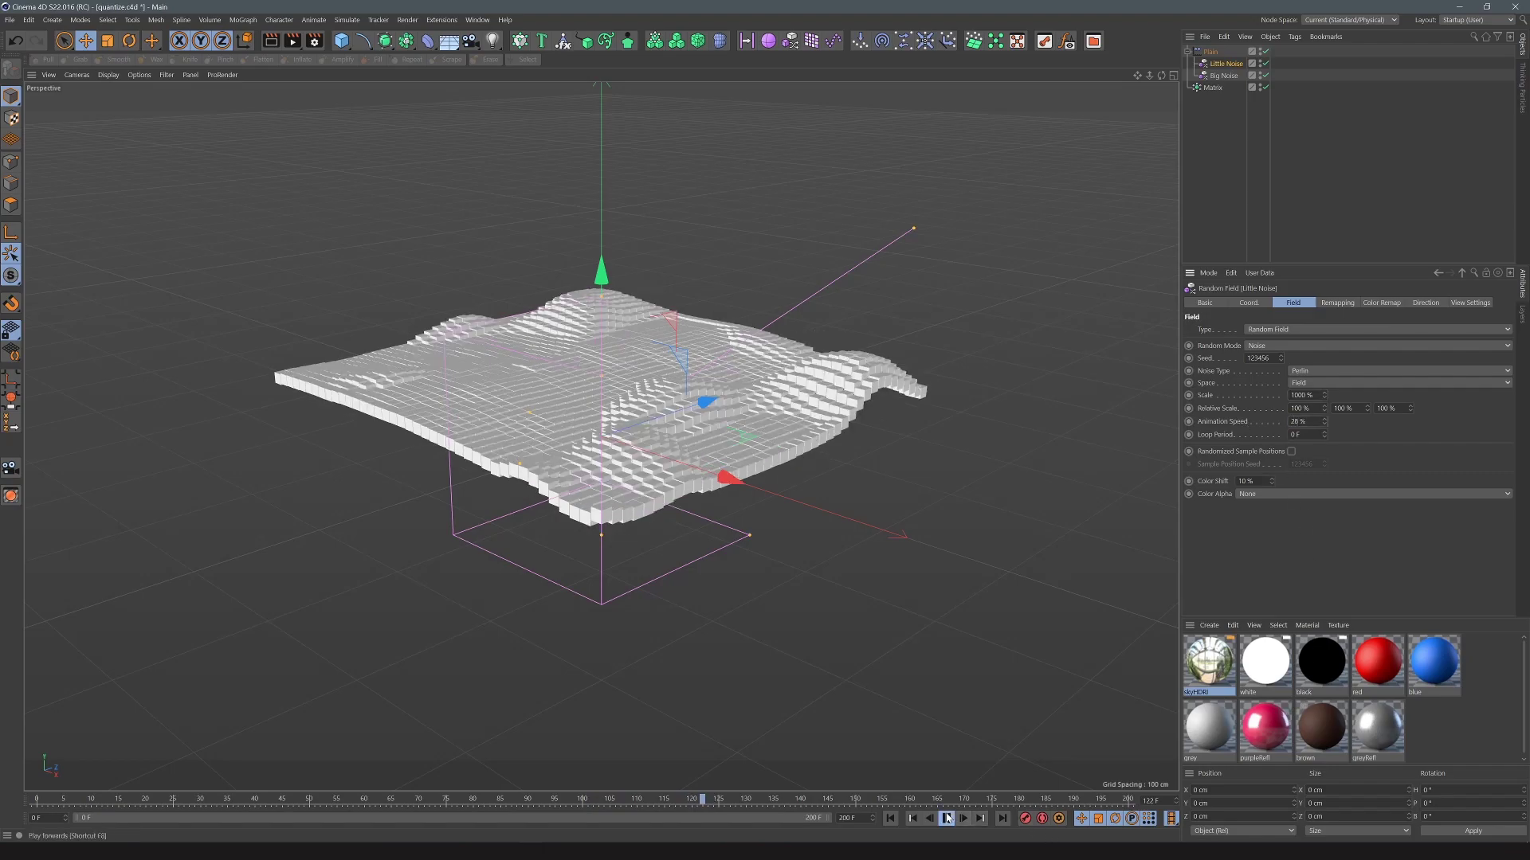
pyautogui.click(944, 821)
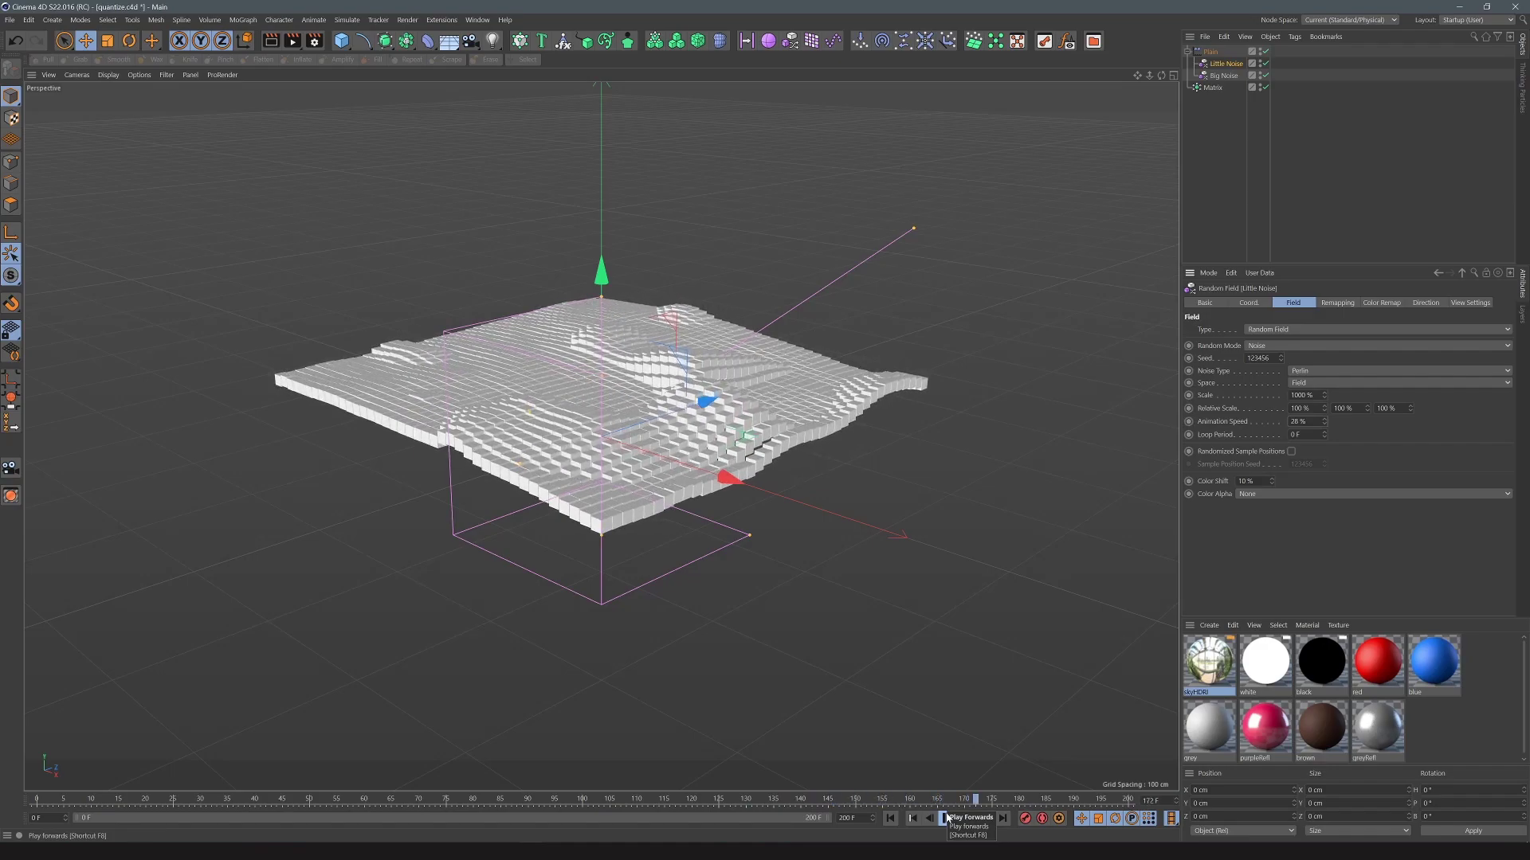
pyautogui.click(945, 820)
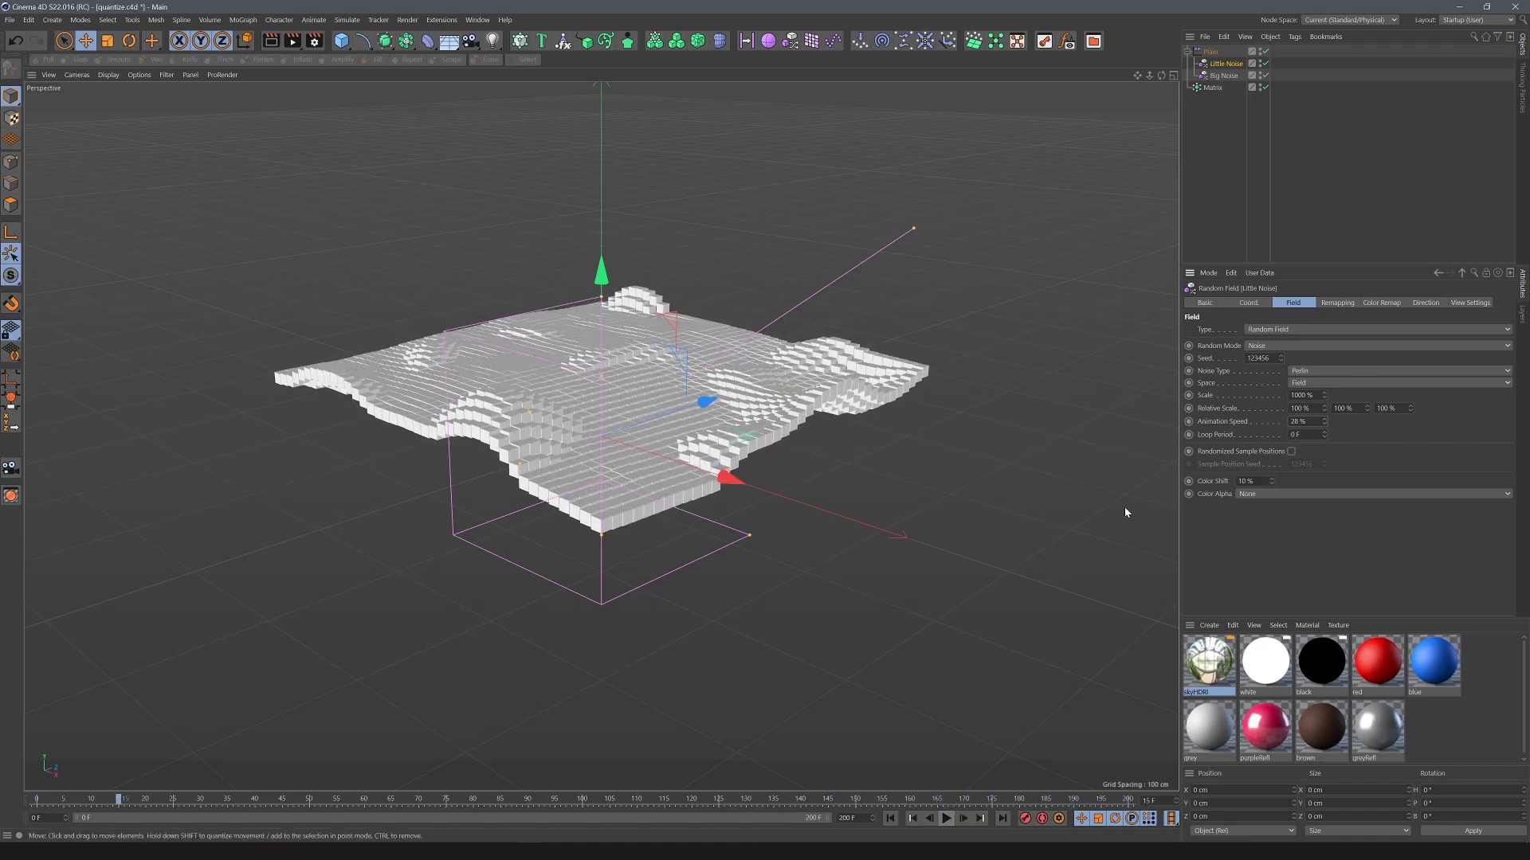
pyautogui.click(1210, 52)
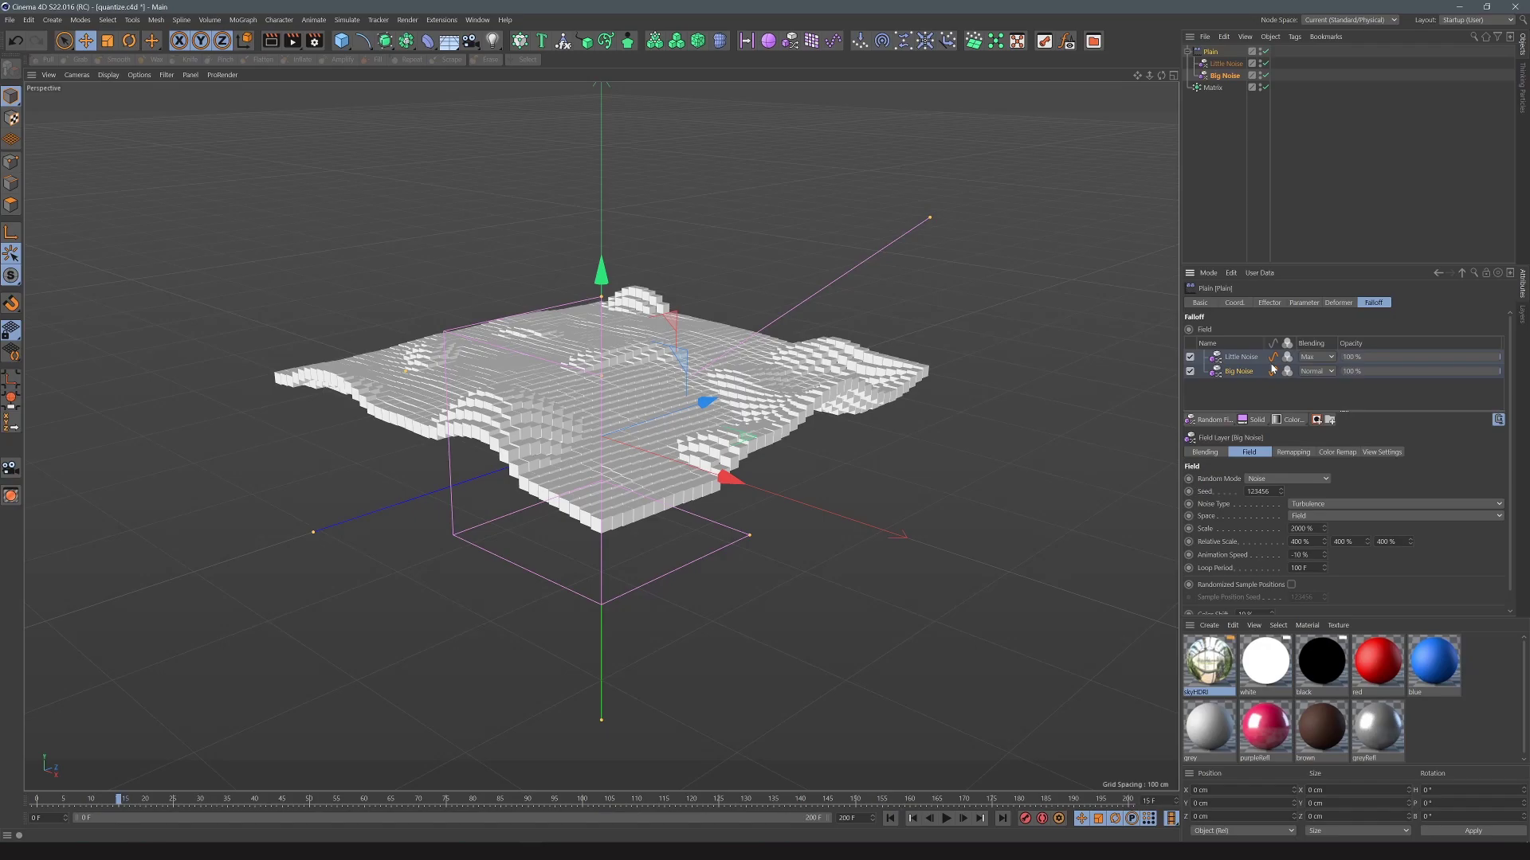
# - Set Little Noise to Normal blending and add a Colorizer layer with colour output on
pyautogui.click(1322, 357)
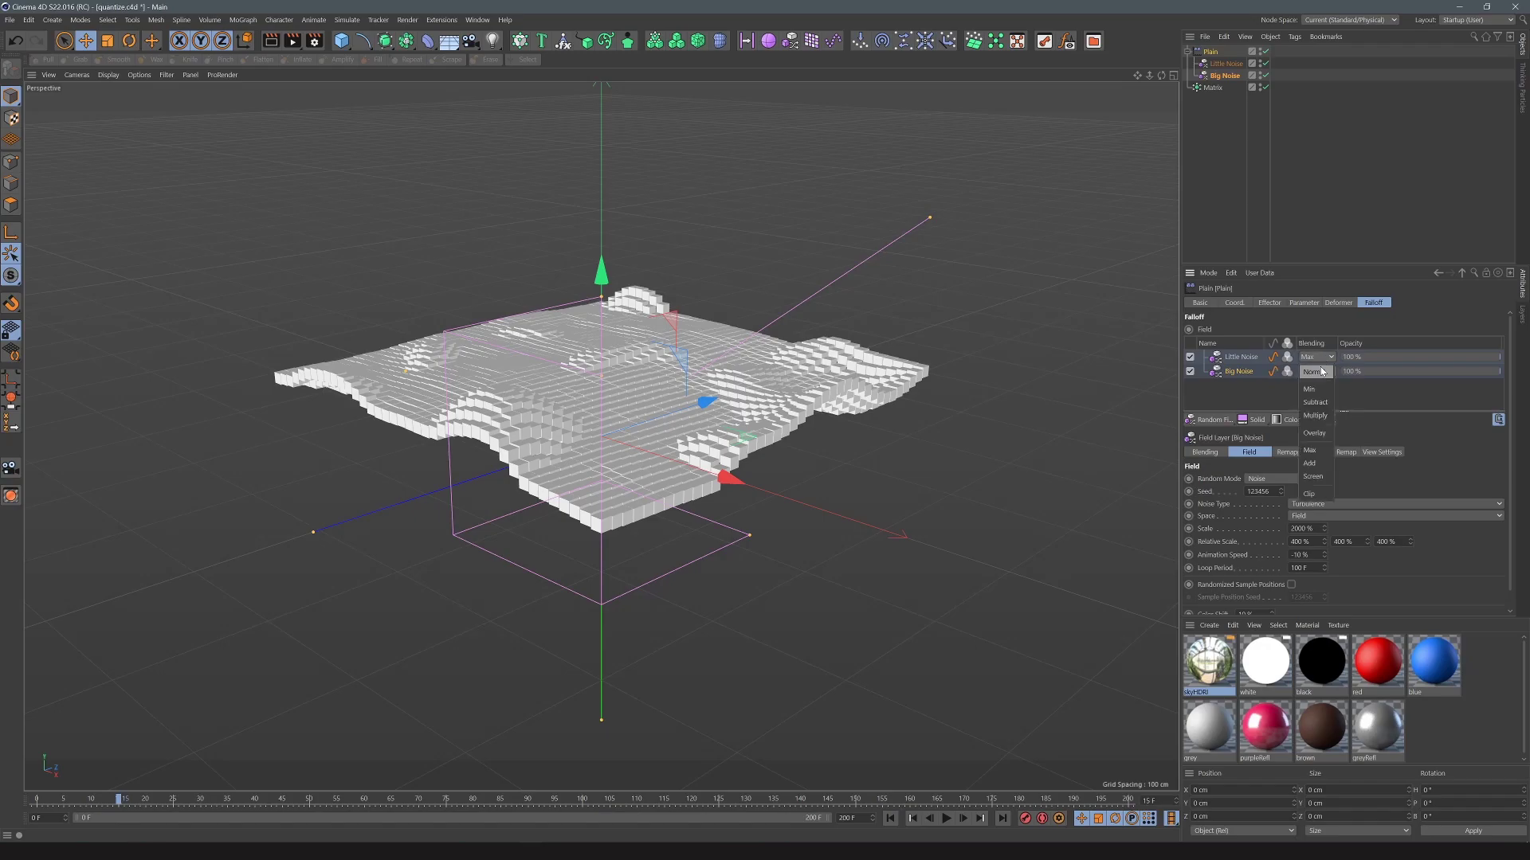
pyautogui.click(1315, 372)
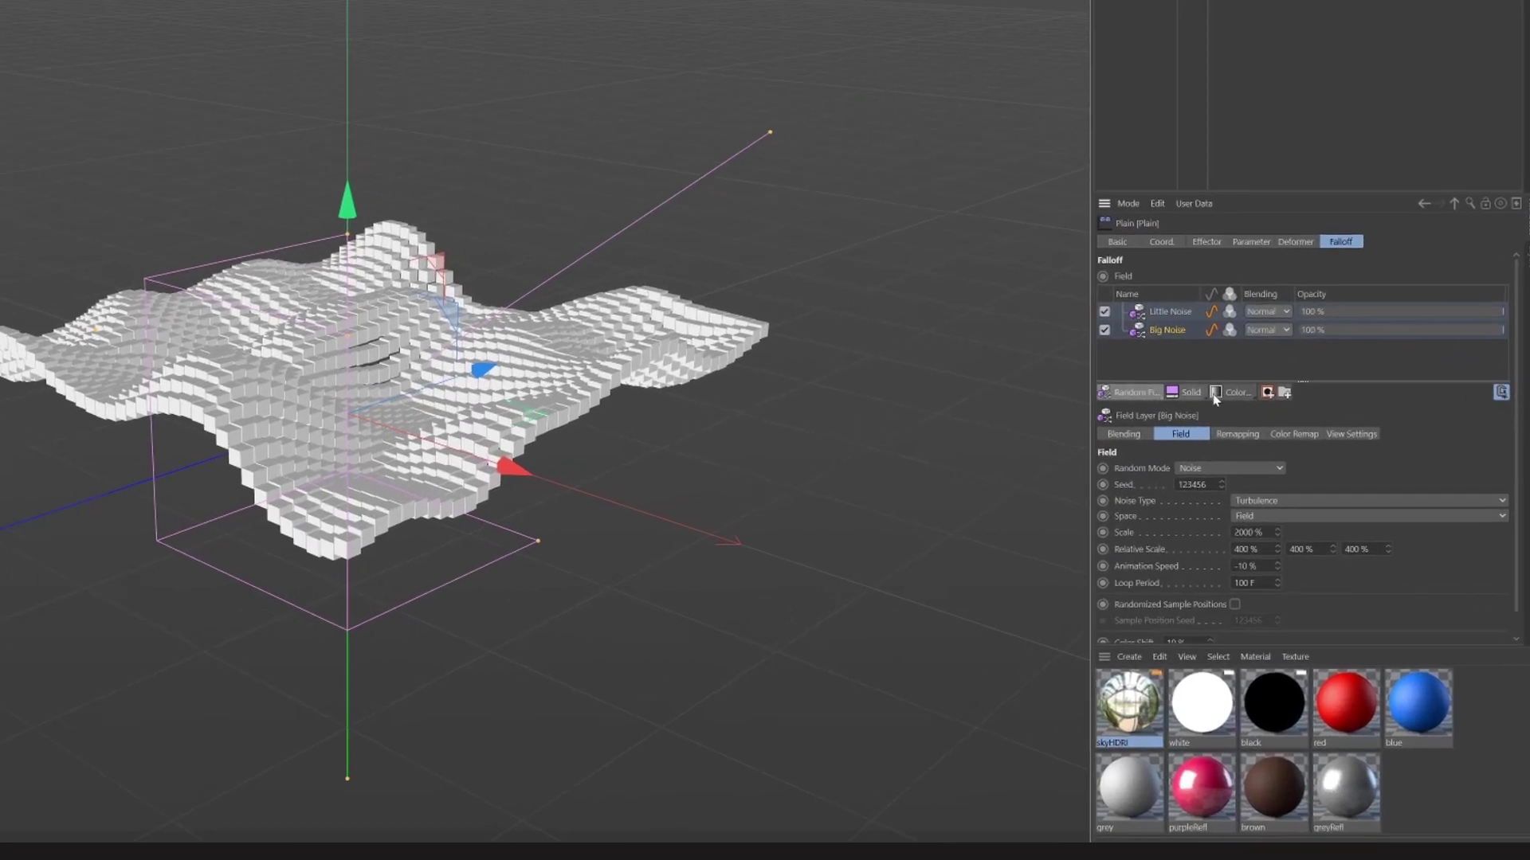
pyautogui.click(1293, 419)
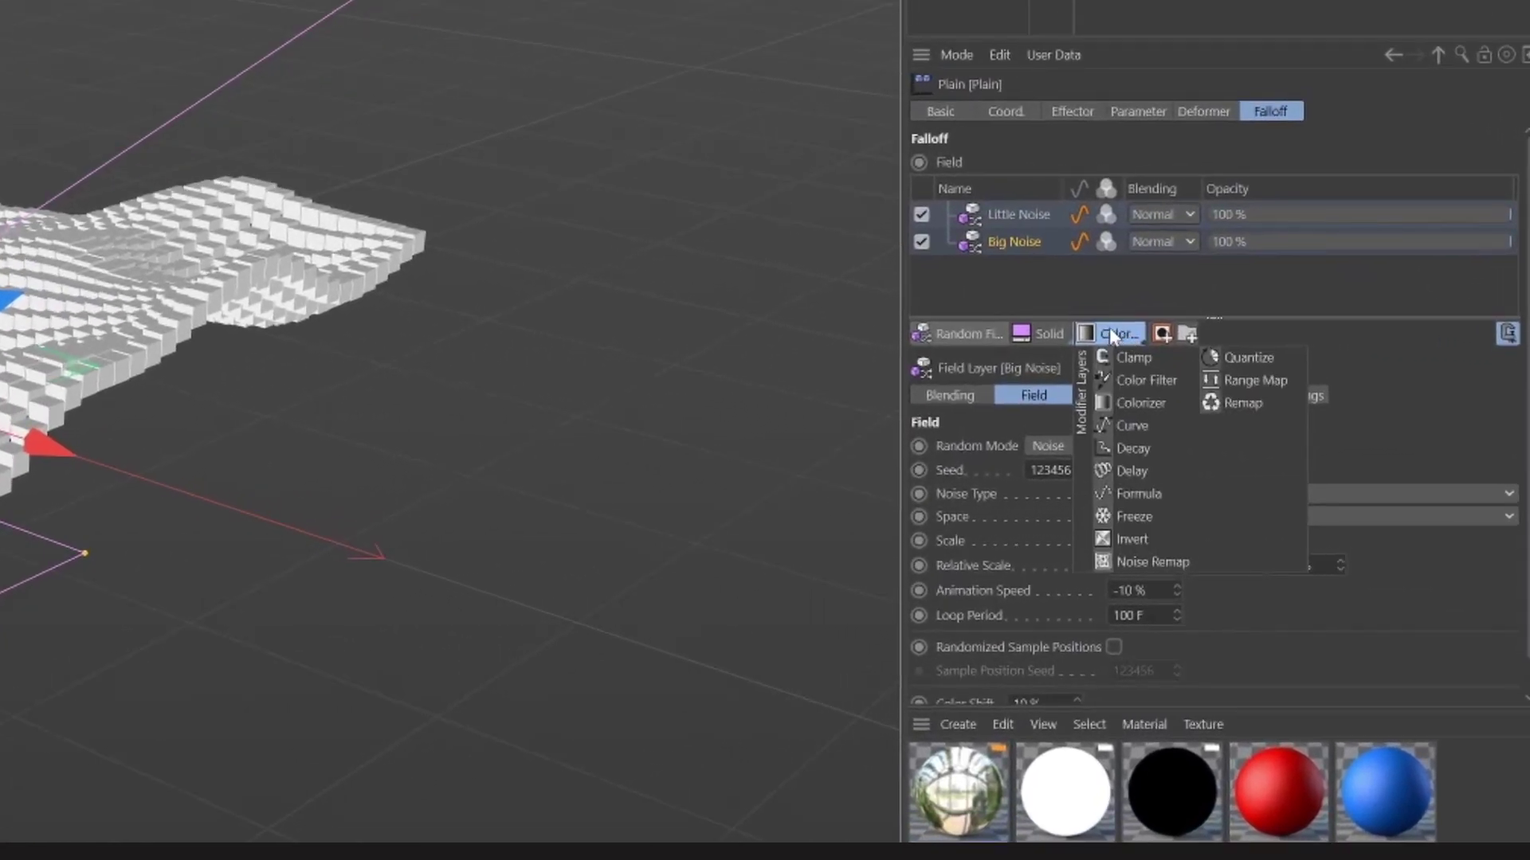
pyautogui.click(1142, 403)
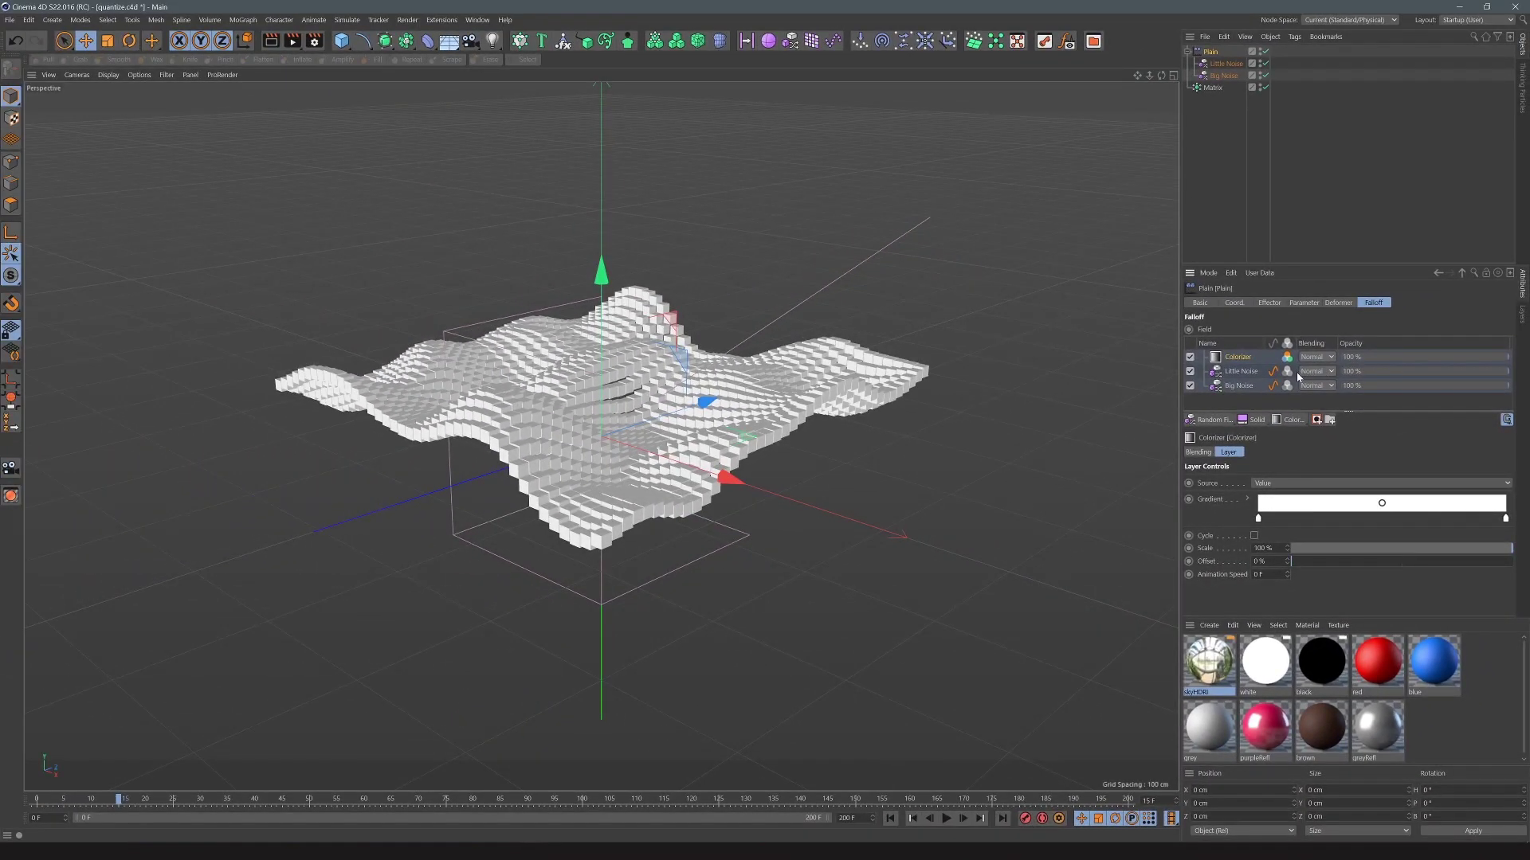
pyautogui.click(1290, 385)
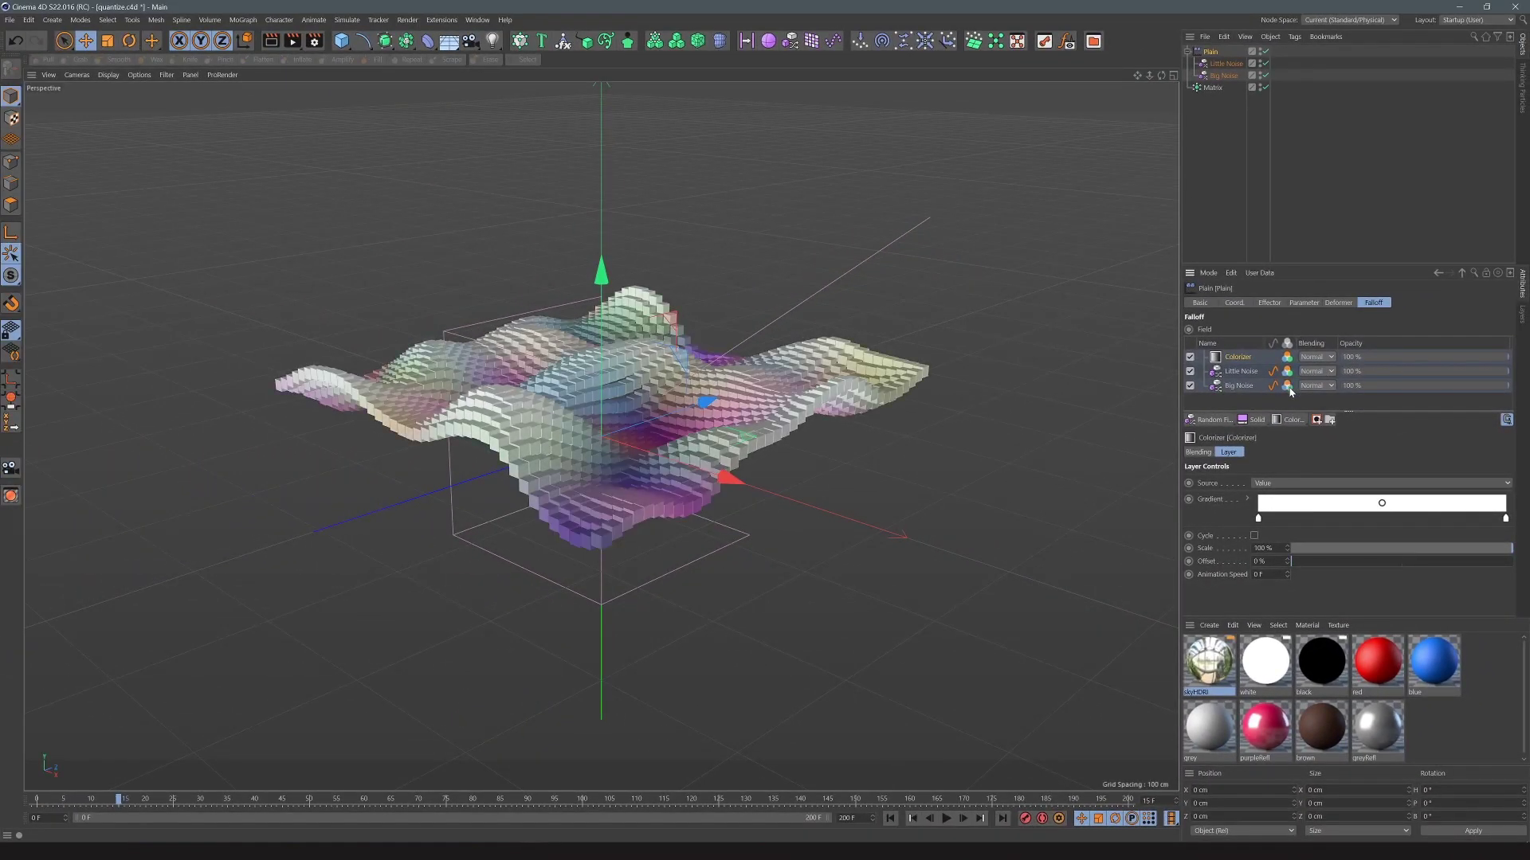
pyautogui.click(1289, 371)
# - Switch Little Noise to Overlay blending and move the Colorizer below Big Noise
pyautogui.click(1243, 371)
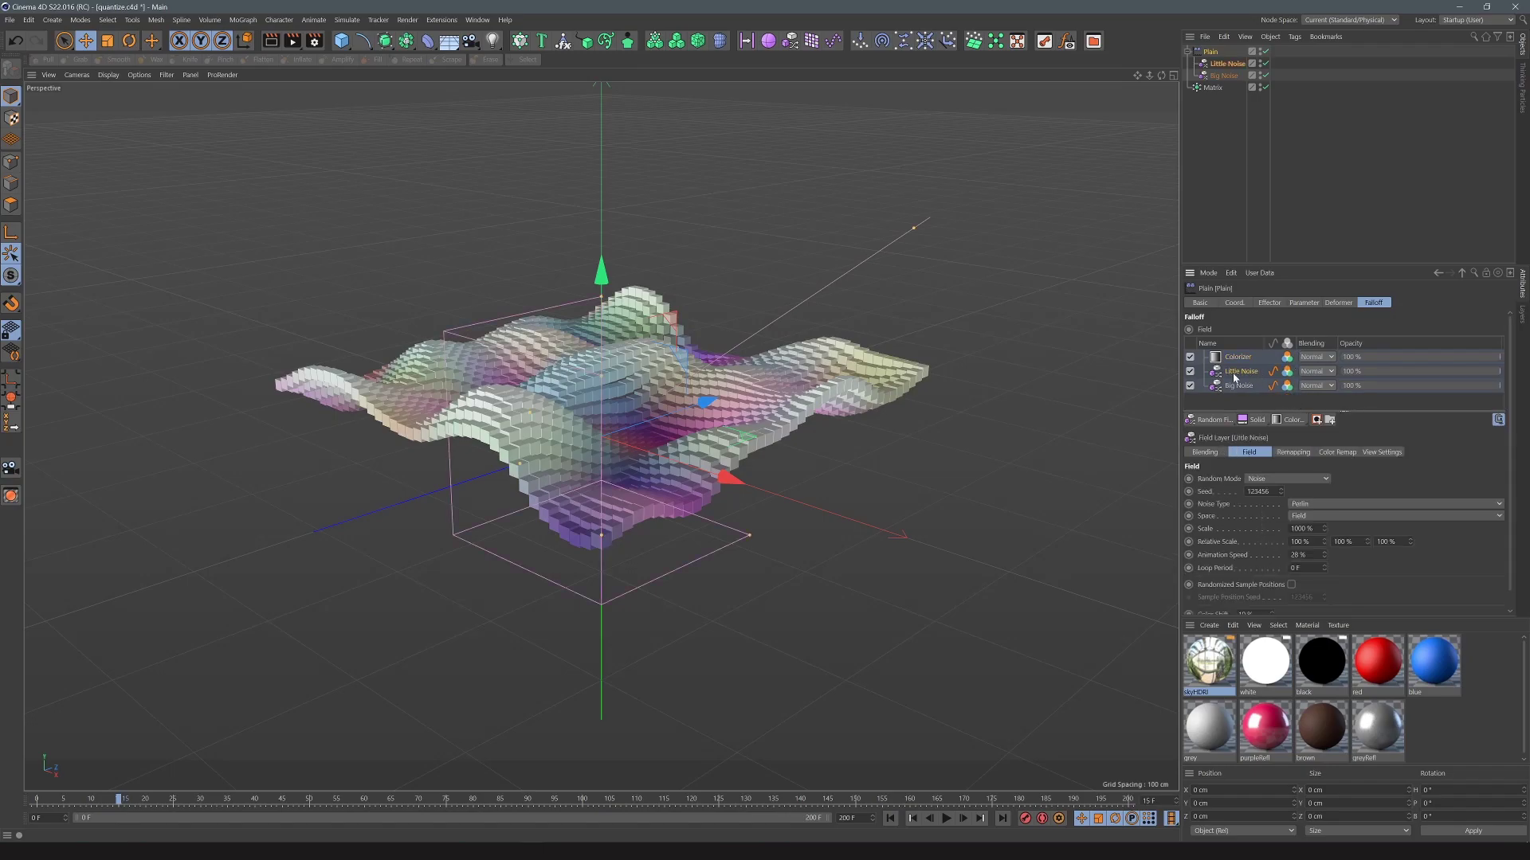
pyautogui.click(1316, 371)
pyautogui.click(1314, 449)
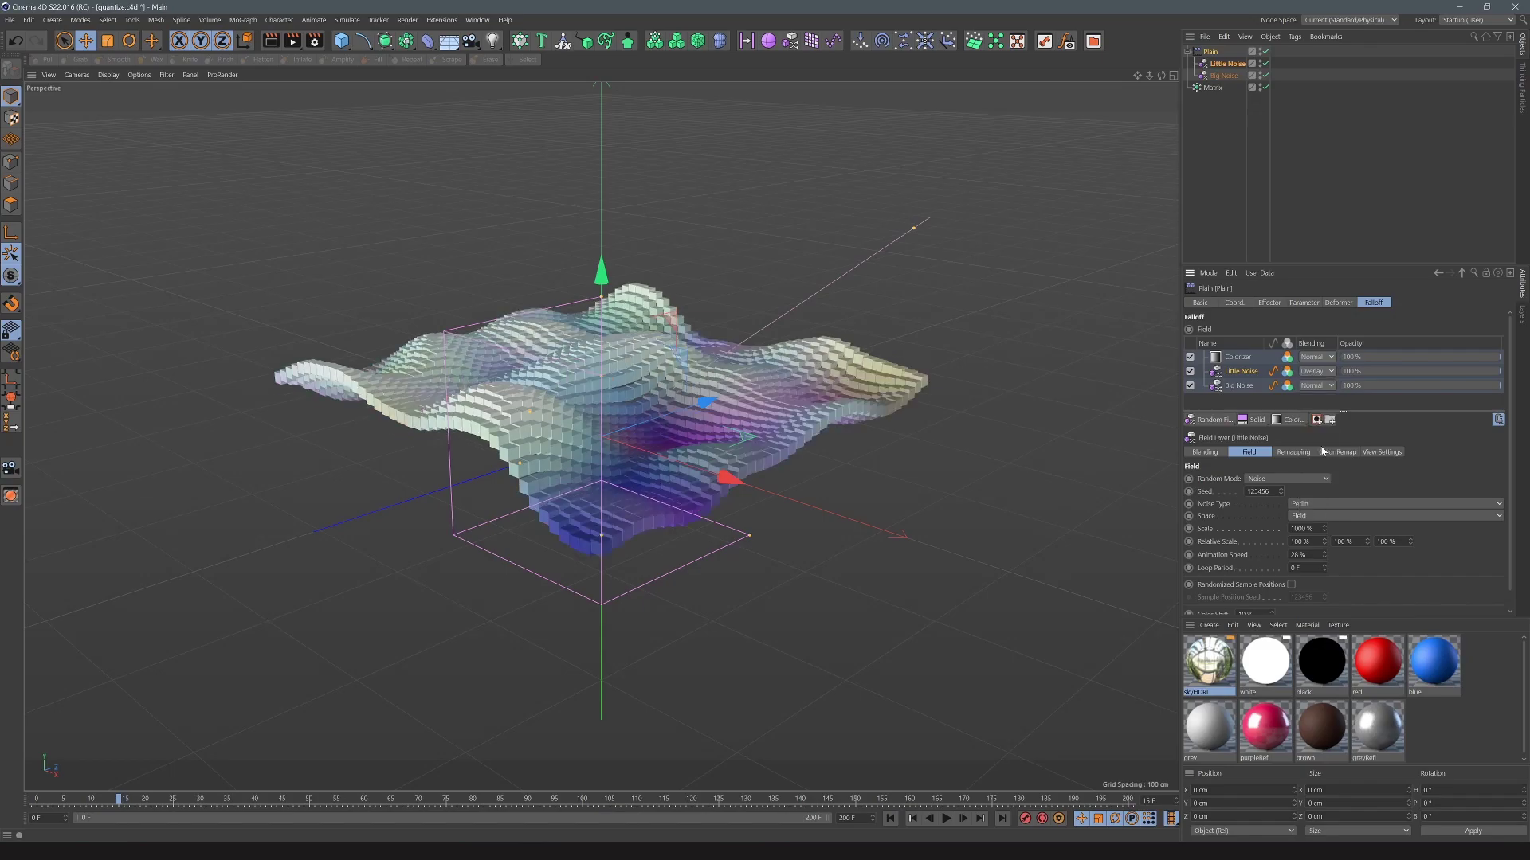
pyautogui.click(1316, 400)
pyautogui.click(1226, 359)
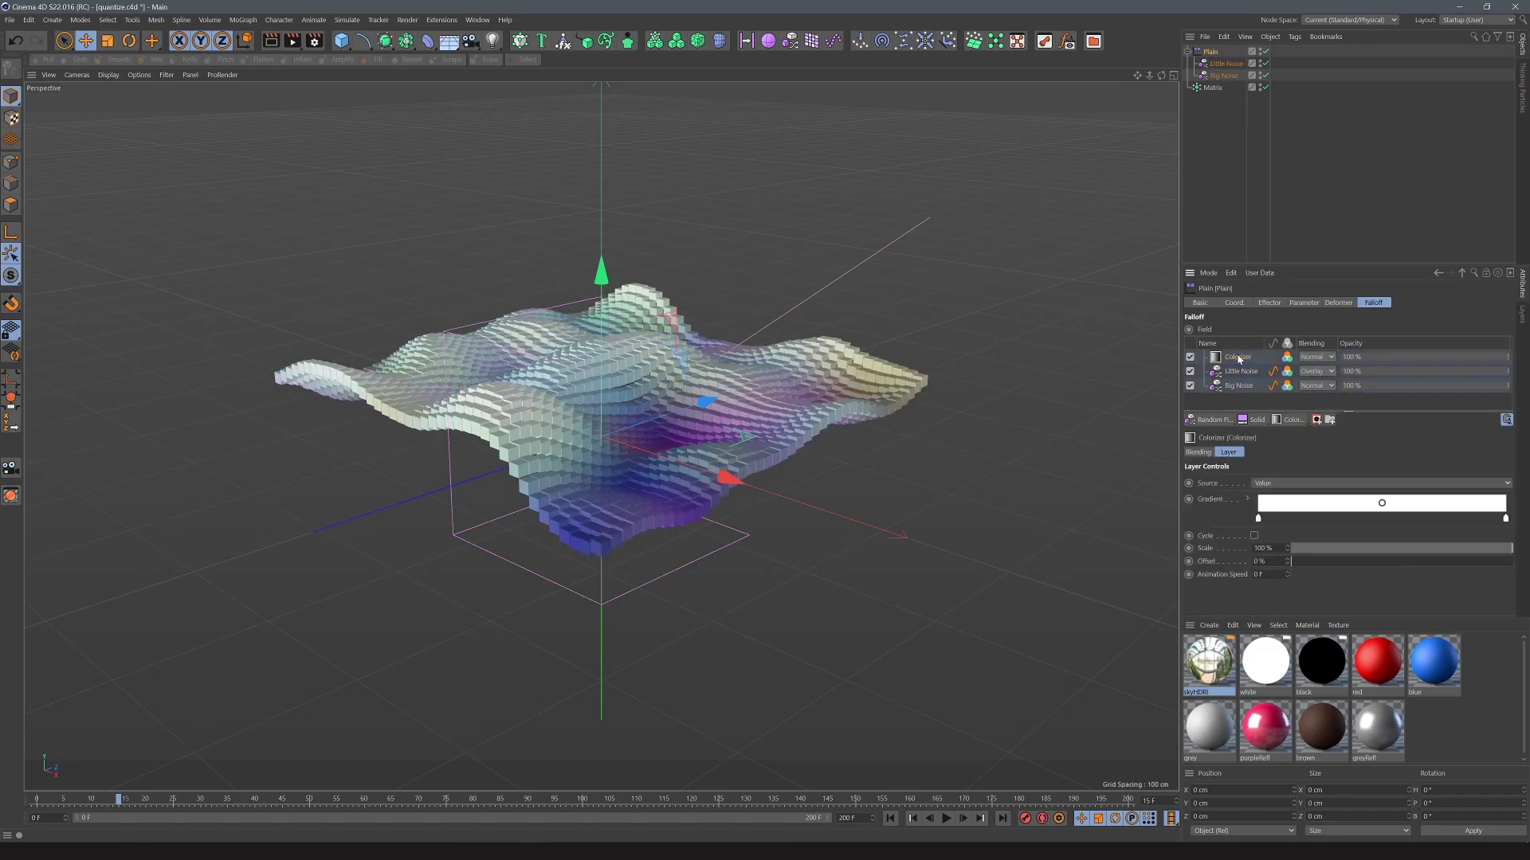
pyautogui.moveTo(1240, 360); pyautogui.dragTo(1240, 398)
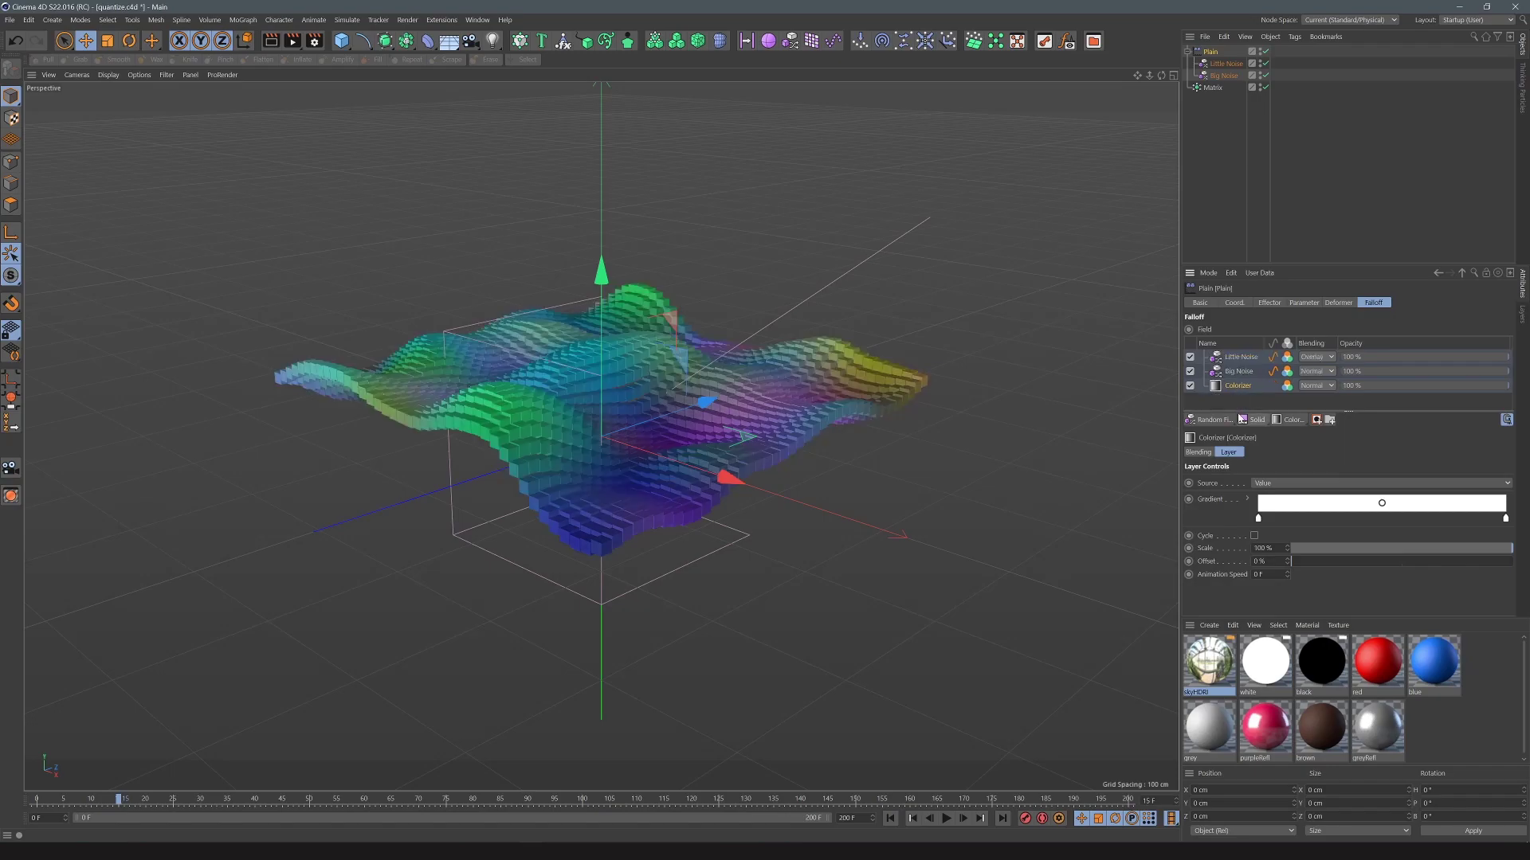
pyautogui.click(944, 819)
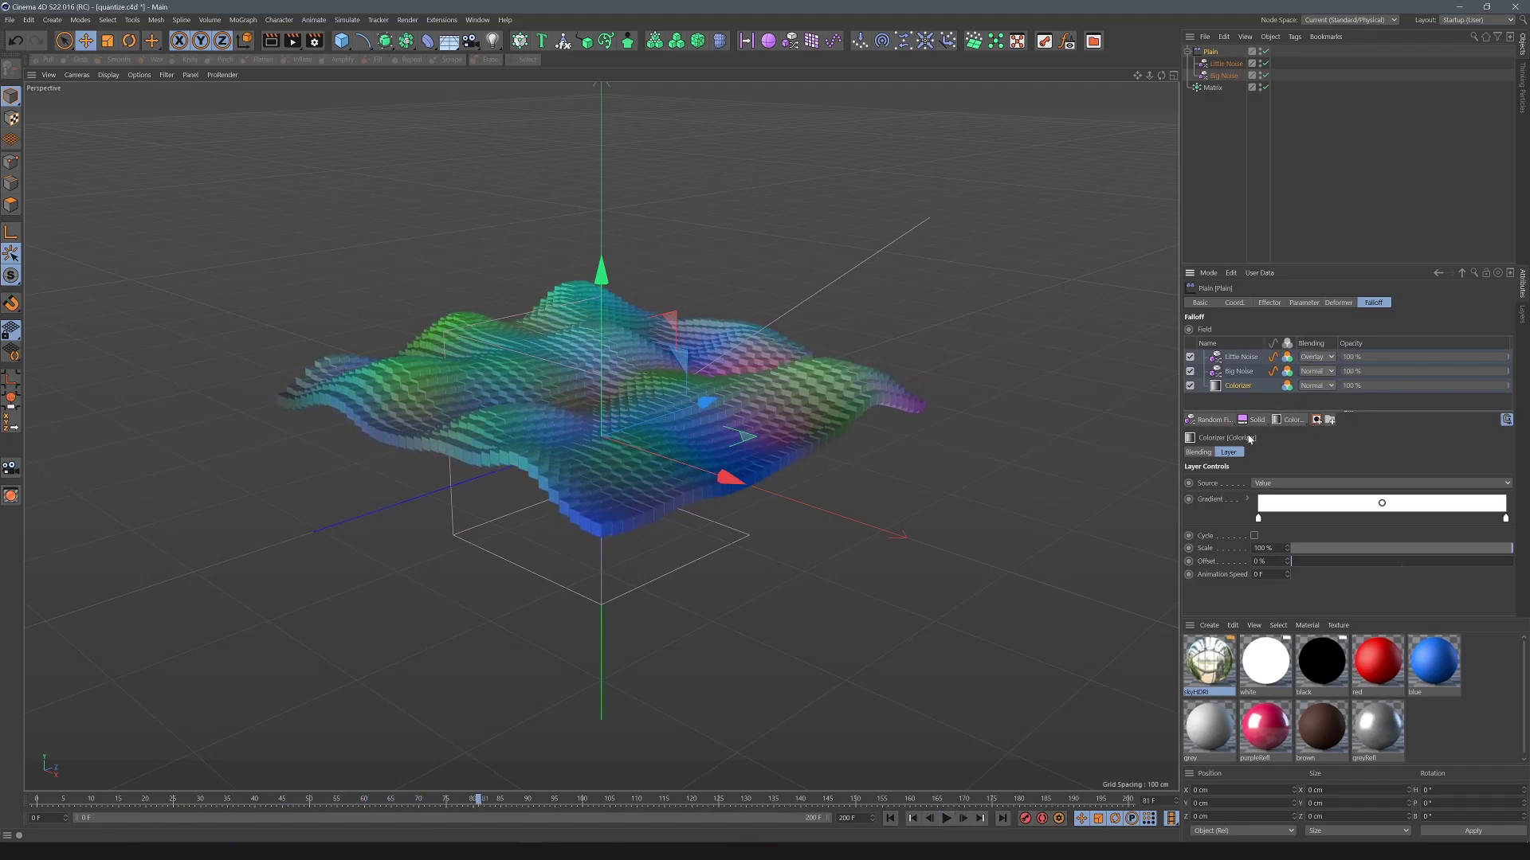
# - Nudge the leftmost Colorizer gradient knot right and colour it dark blue
pyautogui.click(1259, 515)
pyautogui.moveTo(1259, 516); pyautogui.dragTo(1270, 518)
pyautogui.doubleClick(1260, 519)
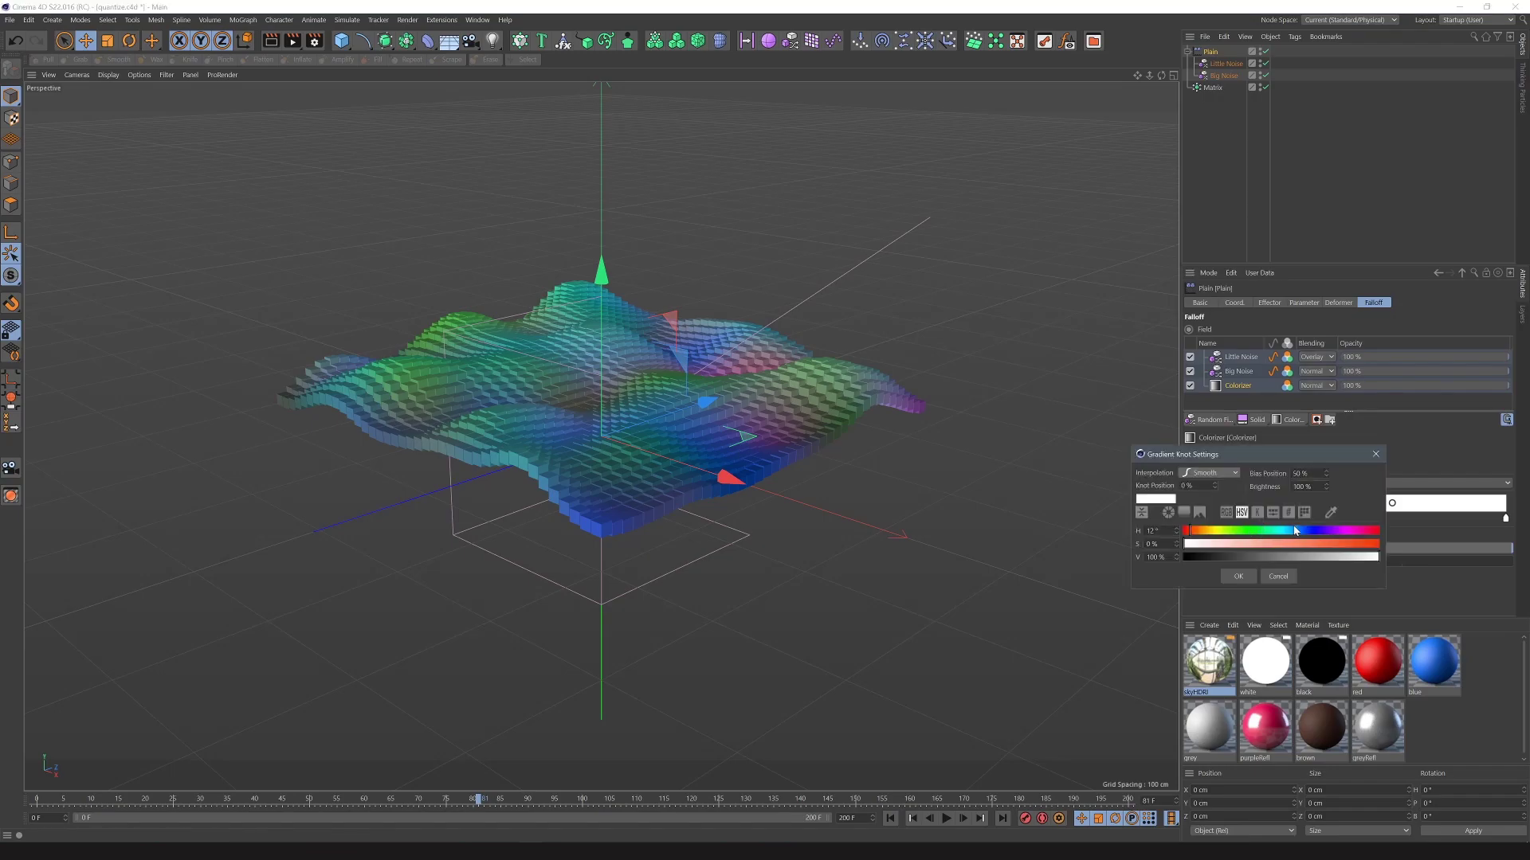
pyautogui.moveTo(1319, 535); pyautogui.dragTo(1315, 534)
pyautogui.click(1342, 544)
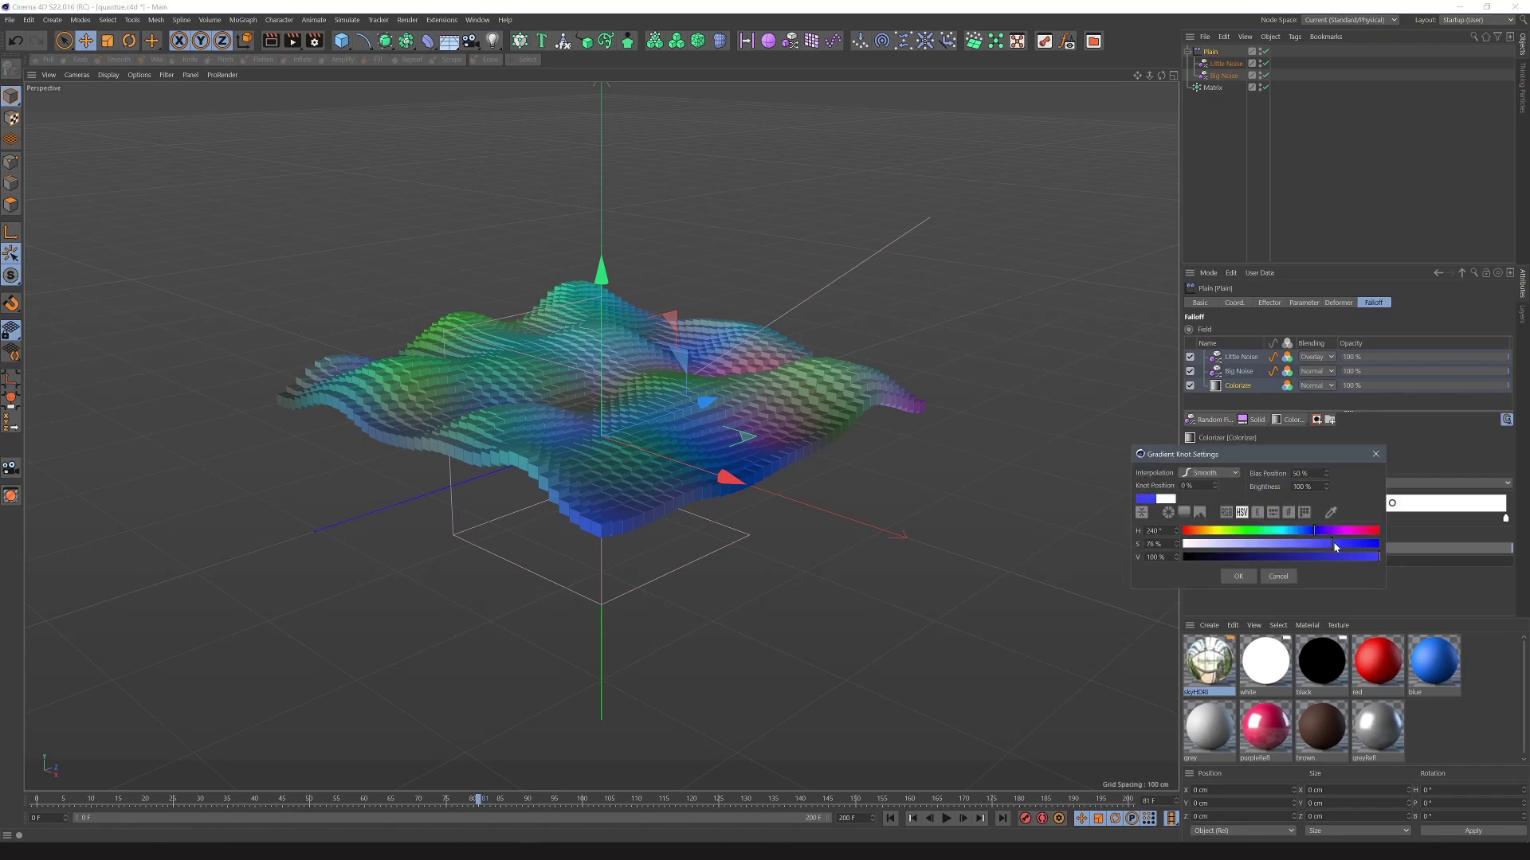
pyautogui.click(1279, 557)
pyautogui.click(1240, 576)
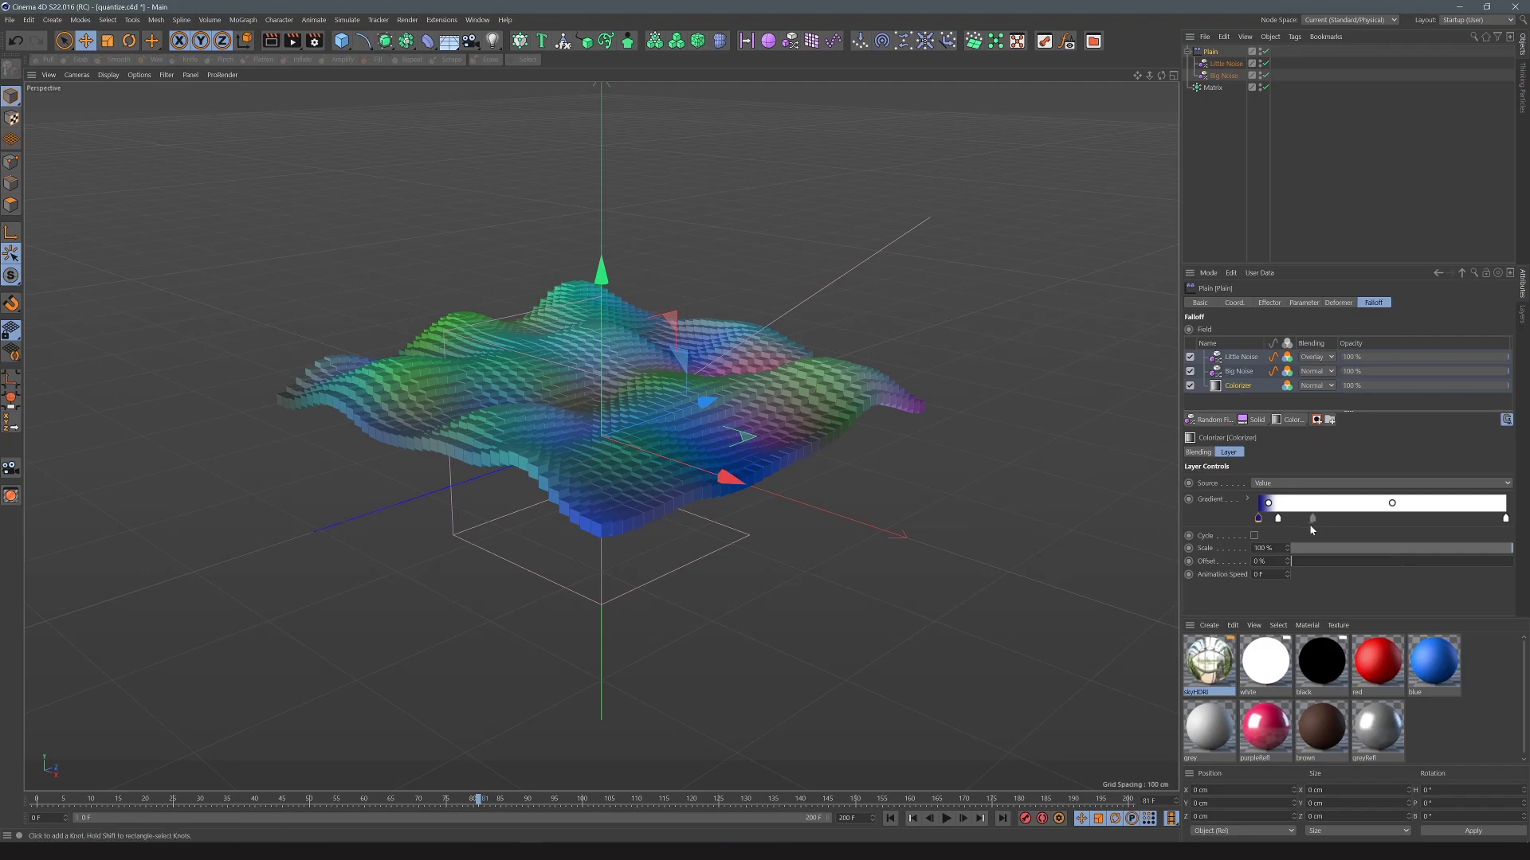
# - Add green, orange and yellow gradient knots, then move the Colorizer layer to the top
pyautogui.moveTo(1281, 520); pyautogui.dragTo(1330, 522)
pyautogui.doubleClick(1329, 522)
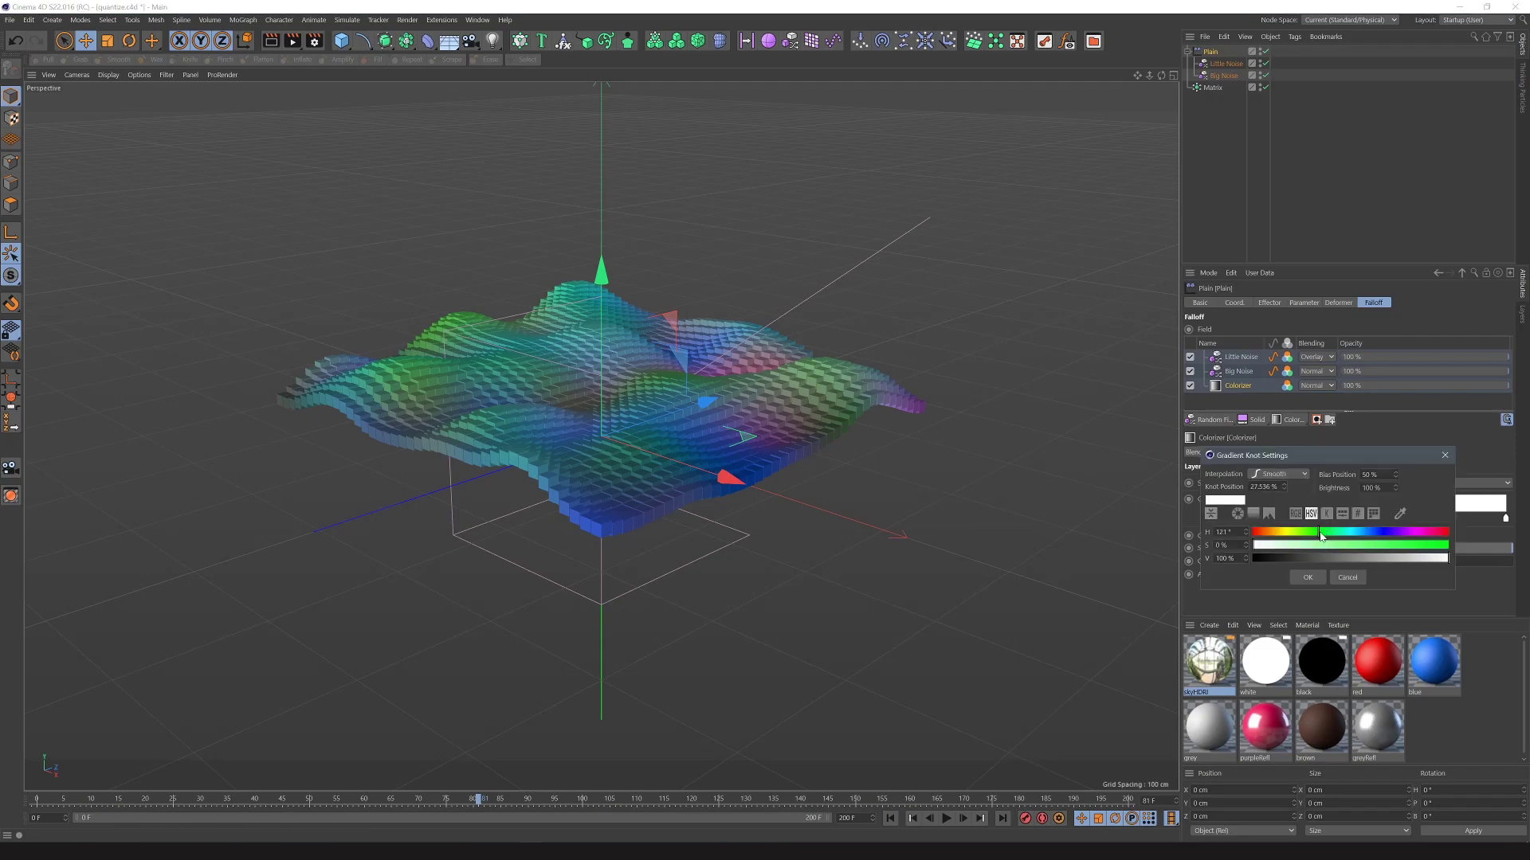
pyautogui.moveTo(1447, 558); pyautogui.dragTo(1395, 557)
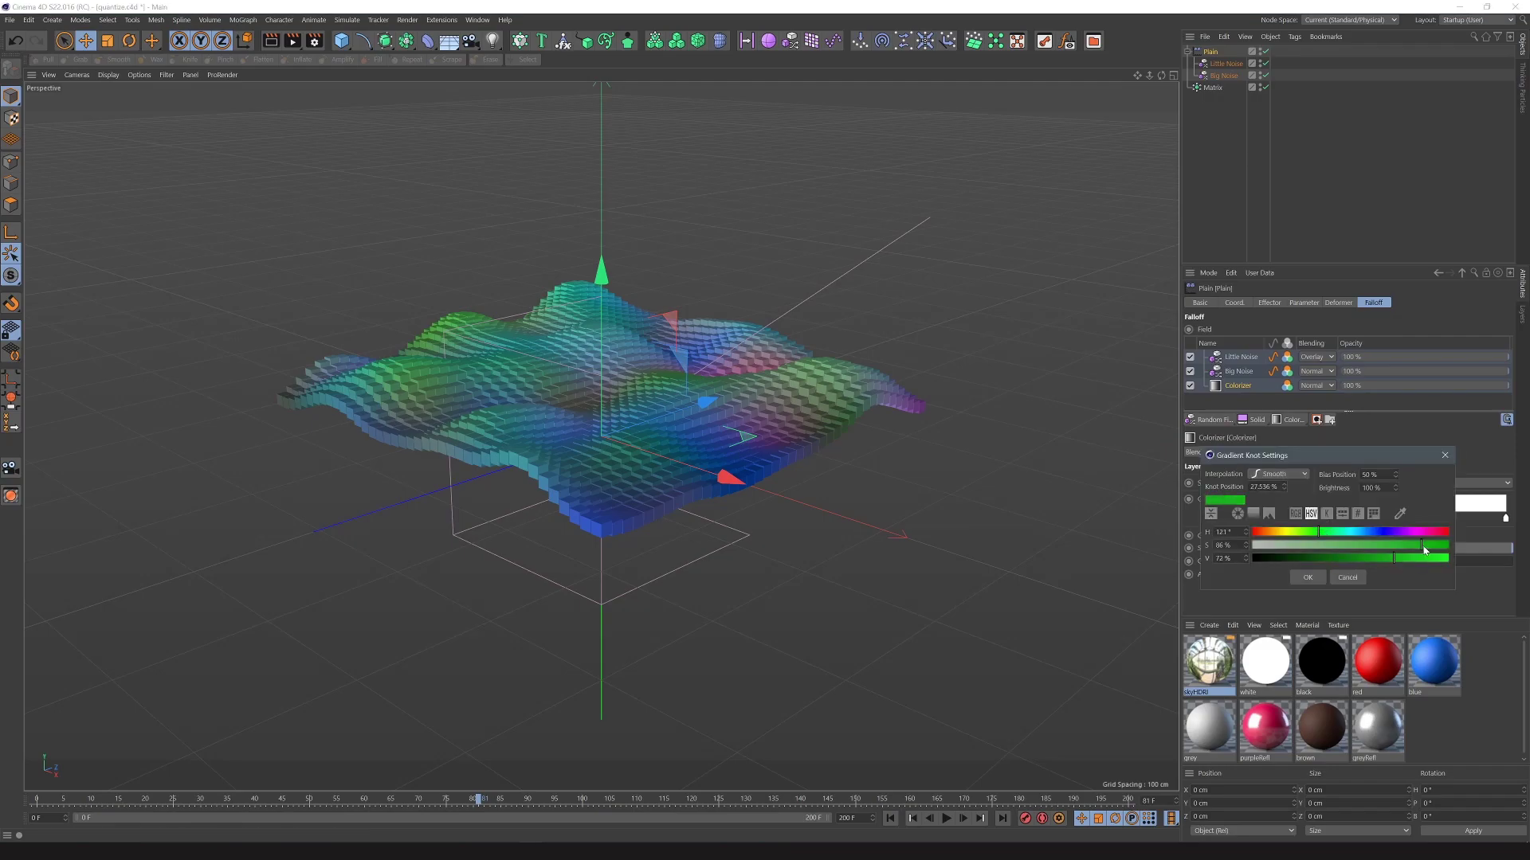
pyautogui.click(1348, 577)
pyautogui.doubleClick(1365, 518)
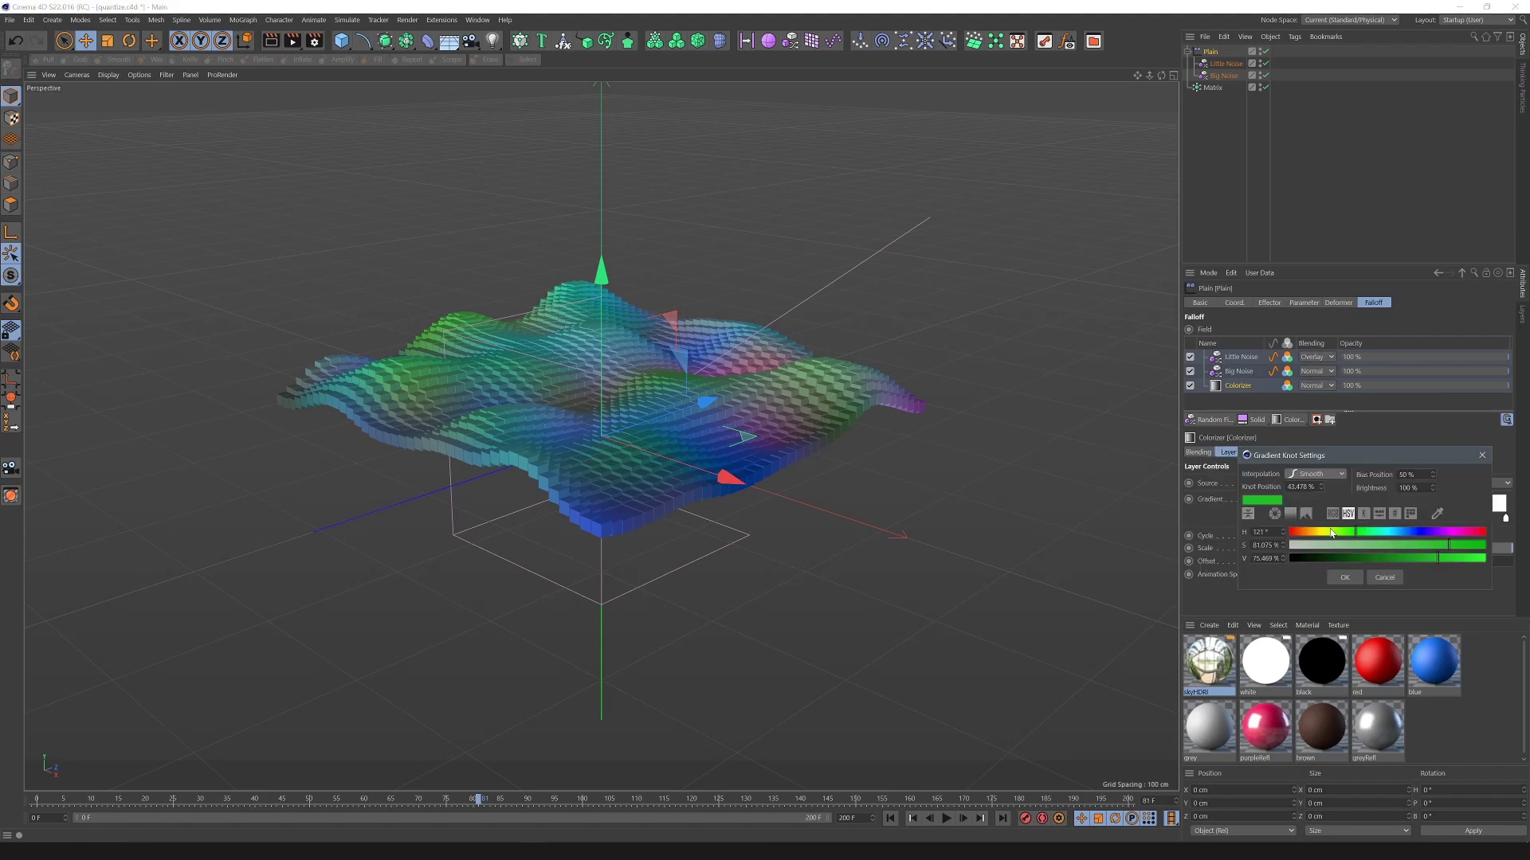
pyautogui.click(1348, 578)
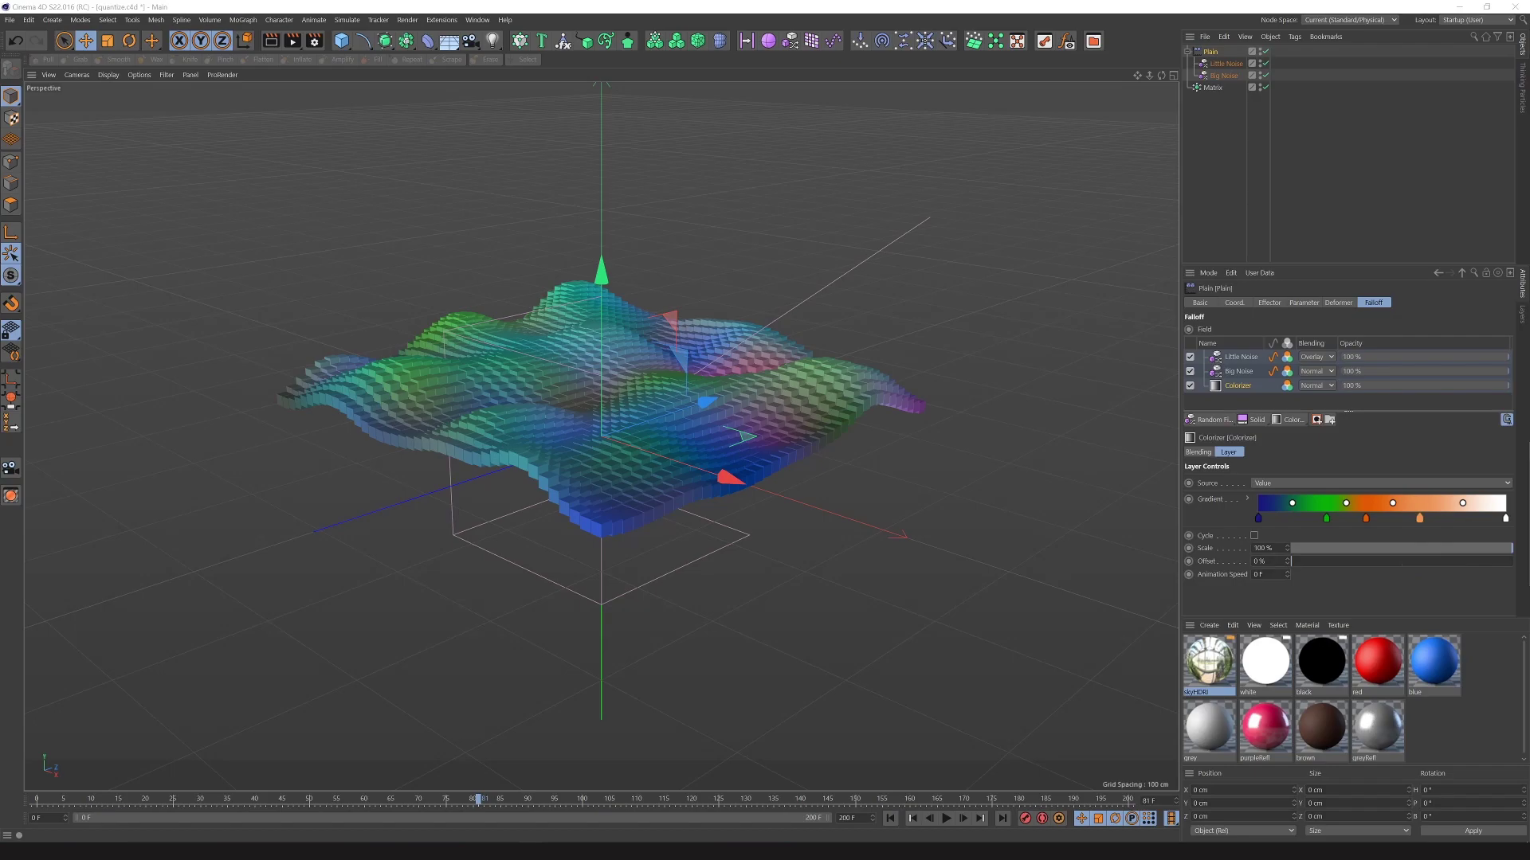
pyautogui.doubleClick(1419, 518)
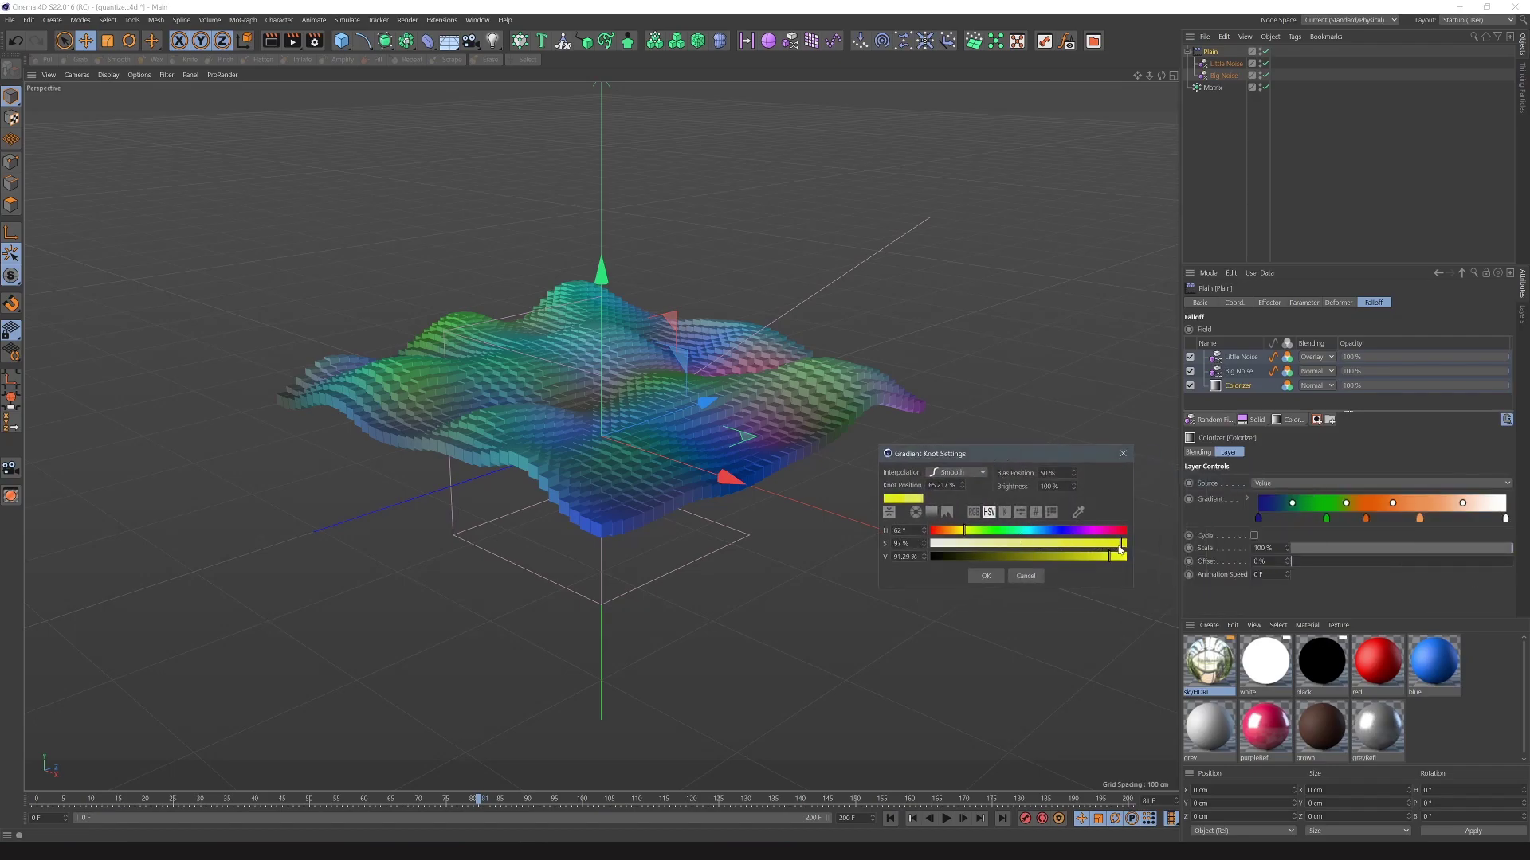
pyautogui.click(985, 576)
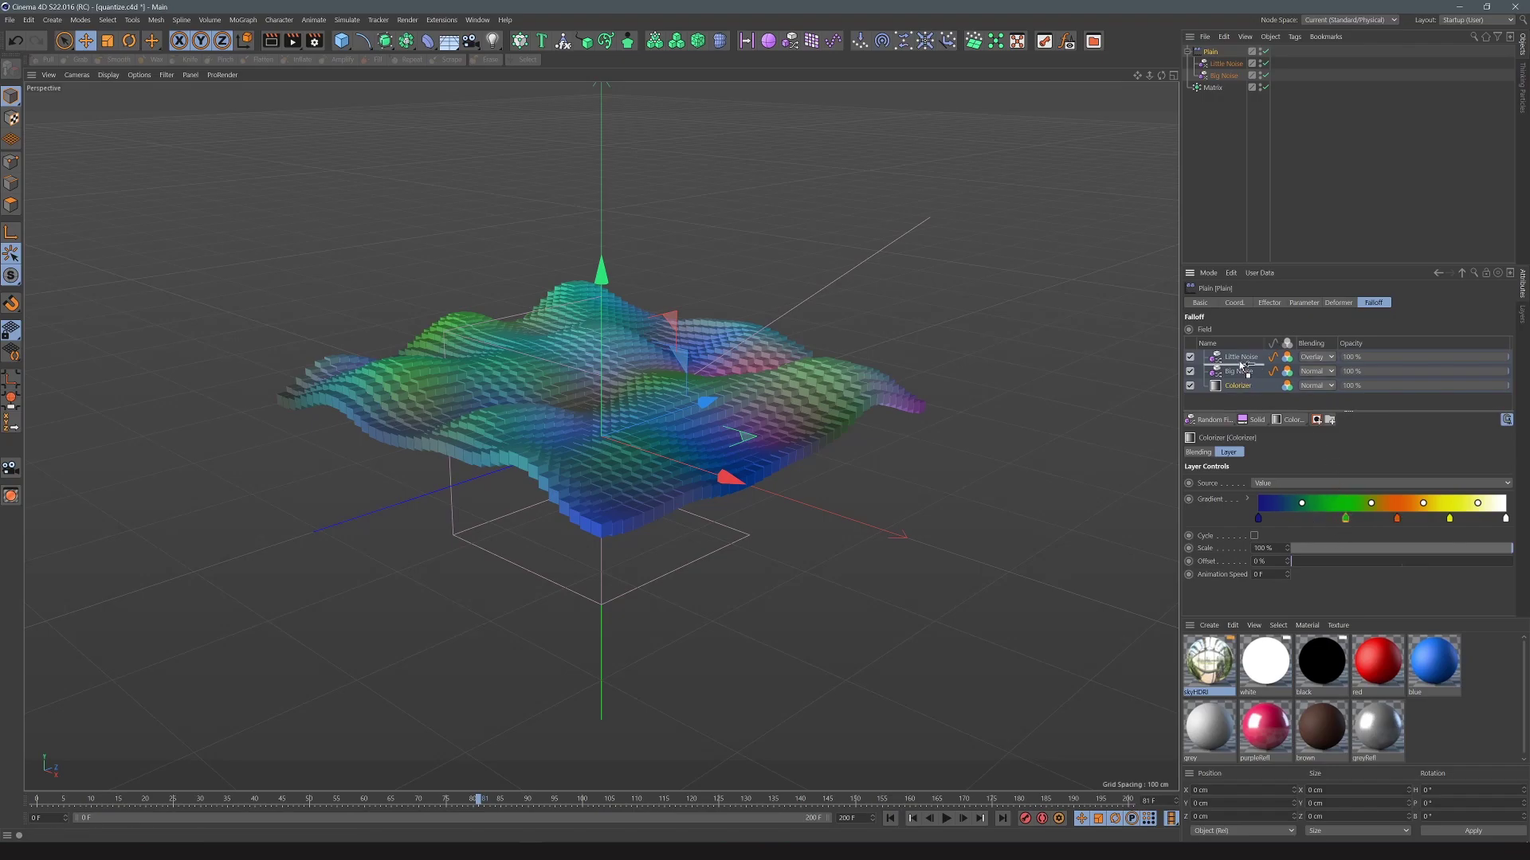
pyautogui.moveTo(1243, 368)
pyautogui.mouseDown()
pyautogui.moveTo(1243, 352)
pyautogui.moveTo(1239, 397)
pyautogui.moveTo(1243, 352)
pyautogui.mouseUp()
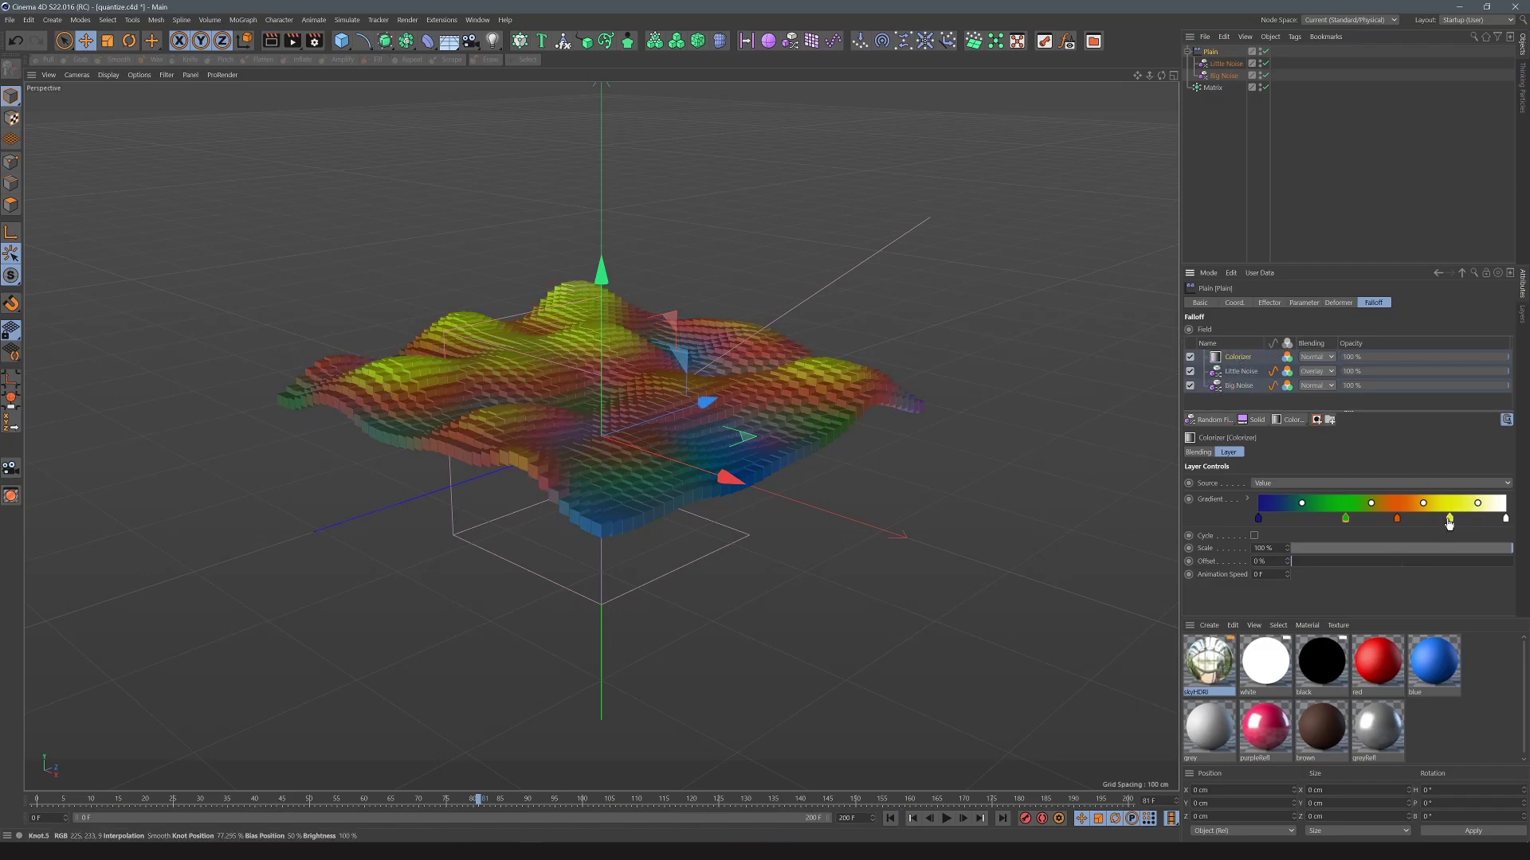
# - Slide the yellow knot further right, then play and orbit around the animated terrain
pyautogui.moveTo(1449, 522); pyautogui.dragTo(1502, 520)
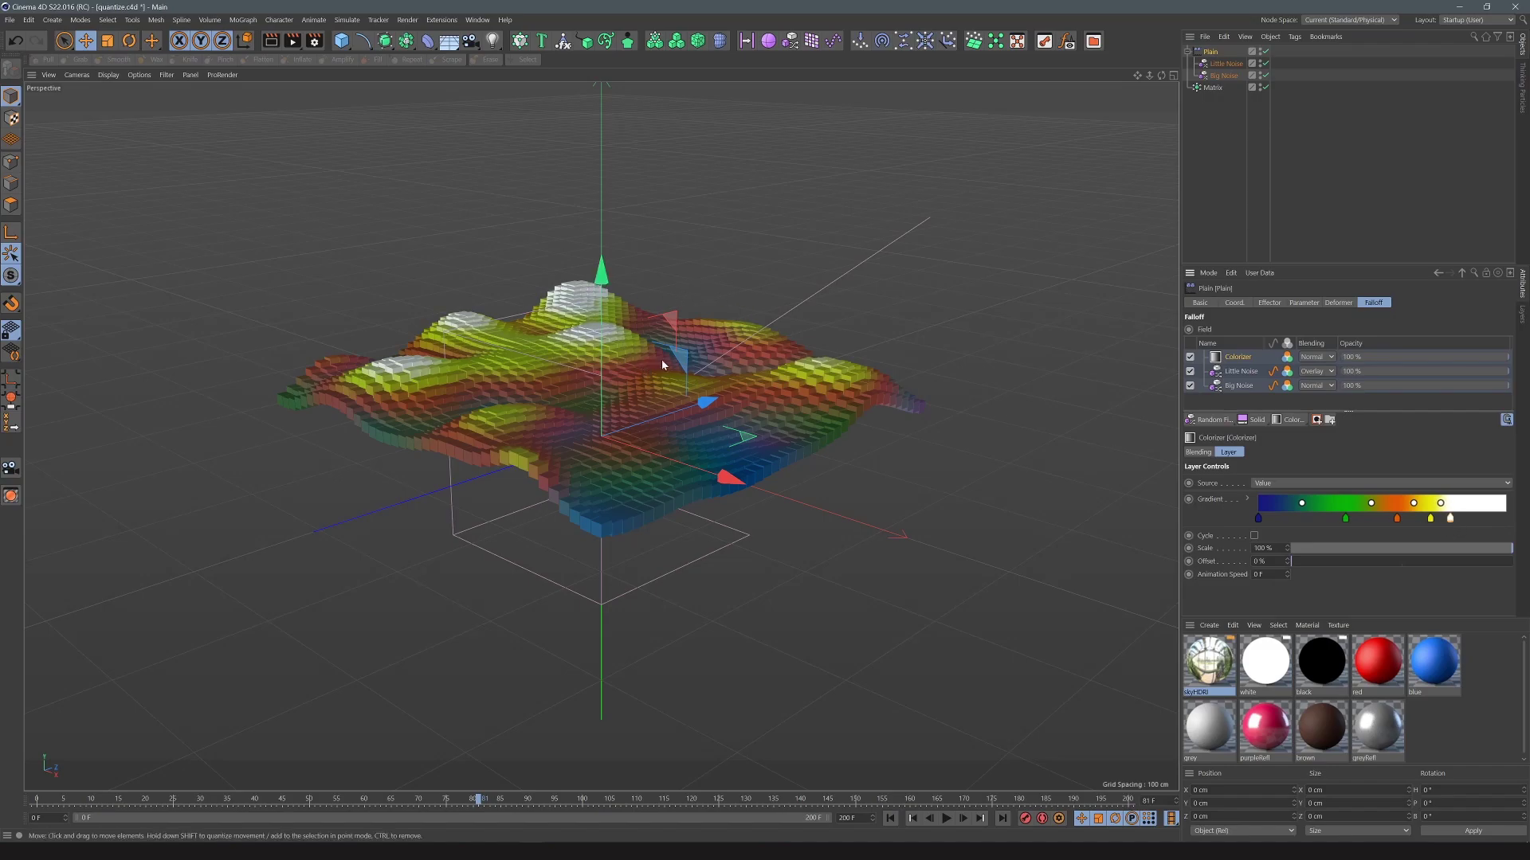
pyautogui.click(948, 818)
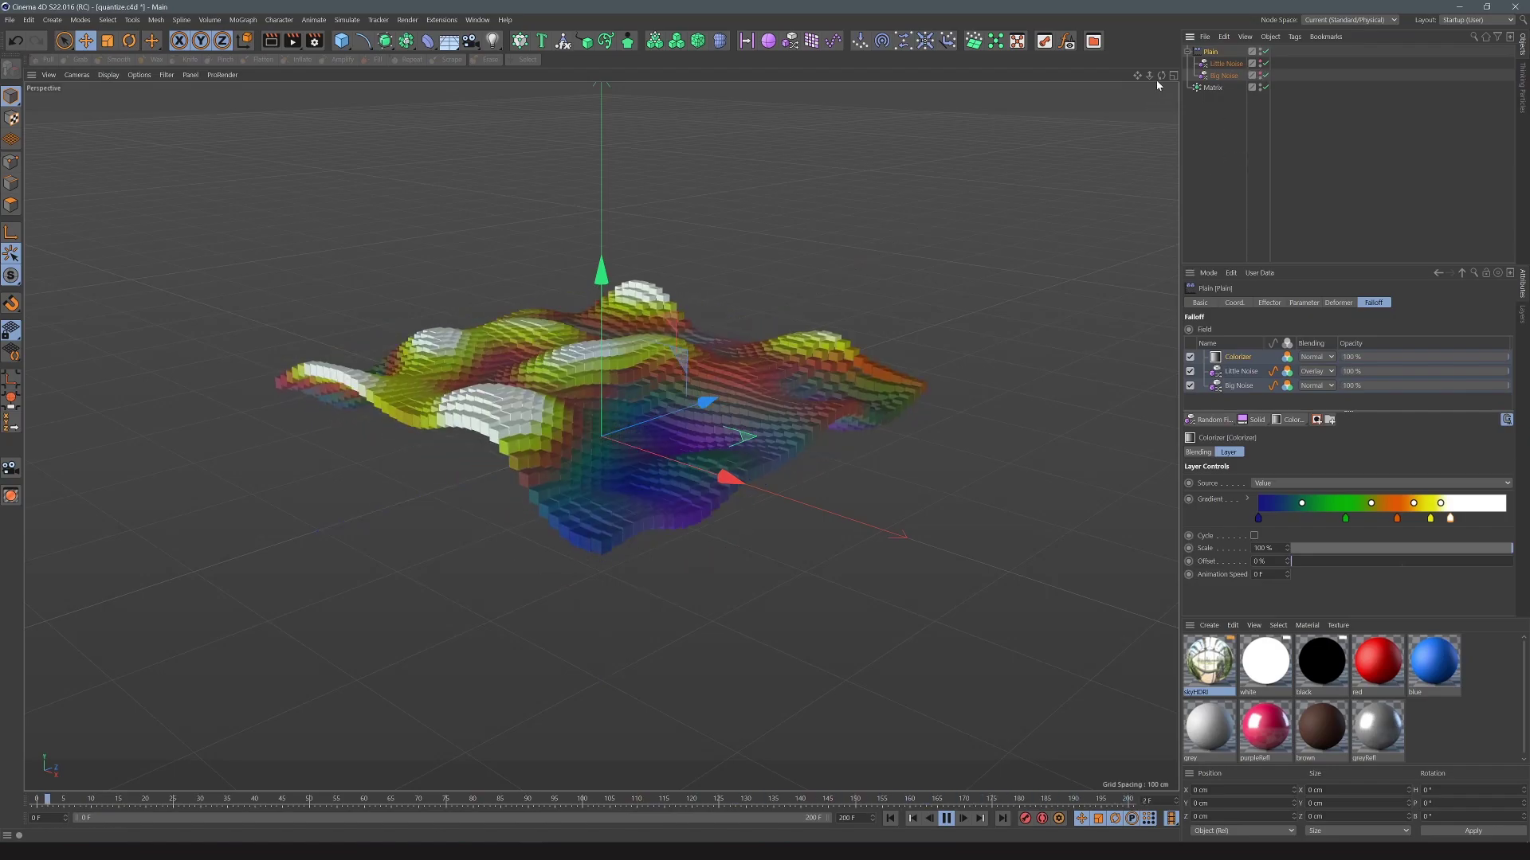
pyautogui.moveTo(1156, 80)
pyautogui.mouseDown()
pyautogui.moveTo(601, 436)
pyautogui.moveTo(1162, 80)
pyautogui.mouseUp()
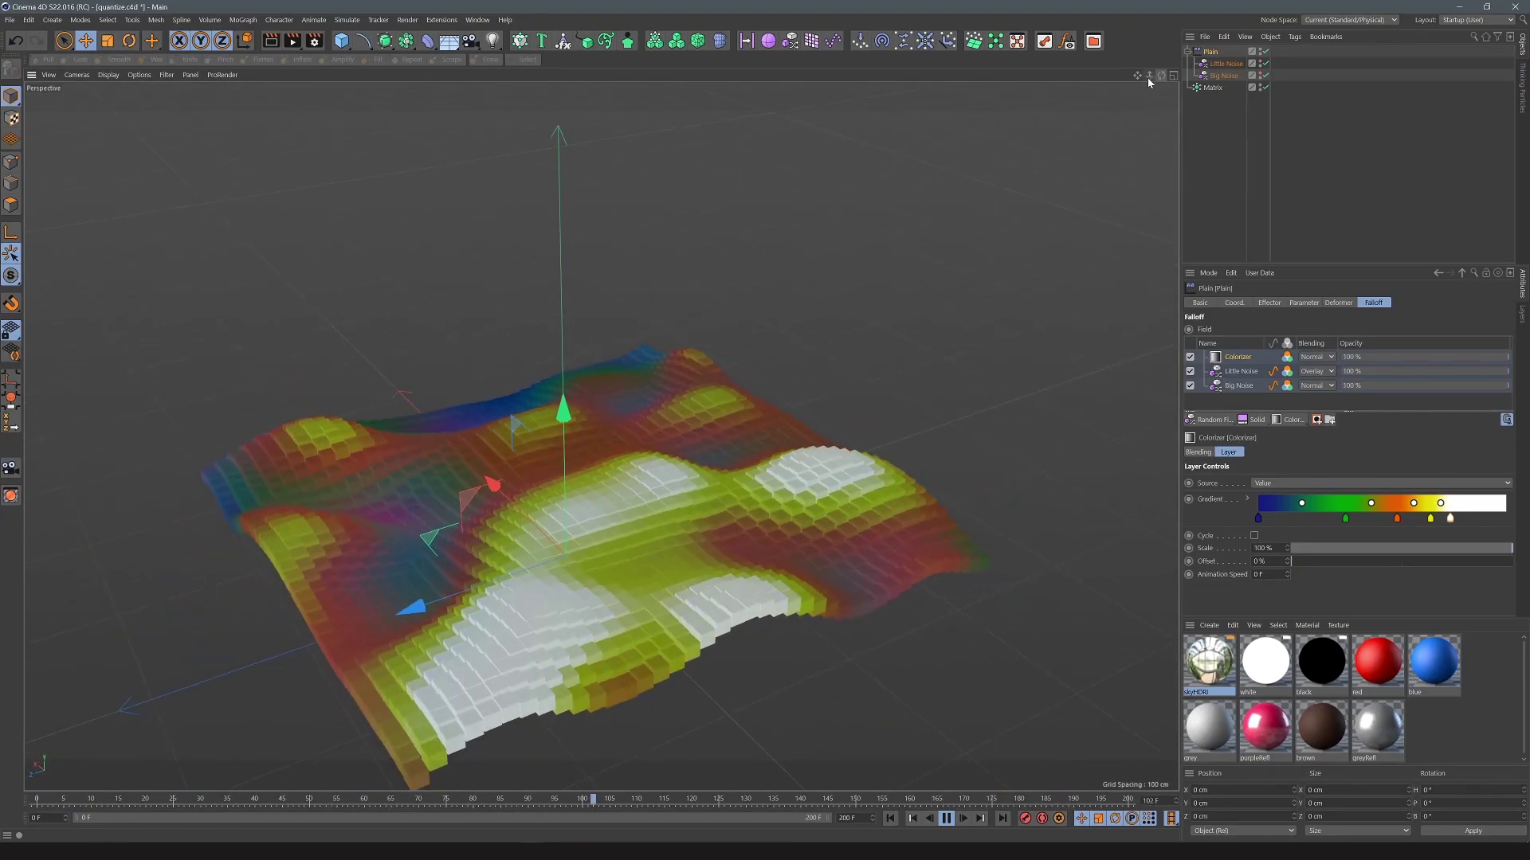
pyautogui.moveTo(1149, 78); pyautogui.dragTo(601, 437)
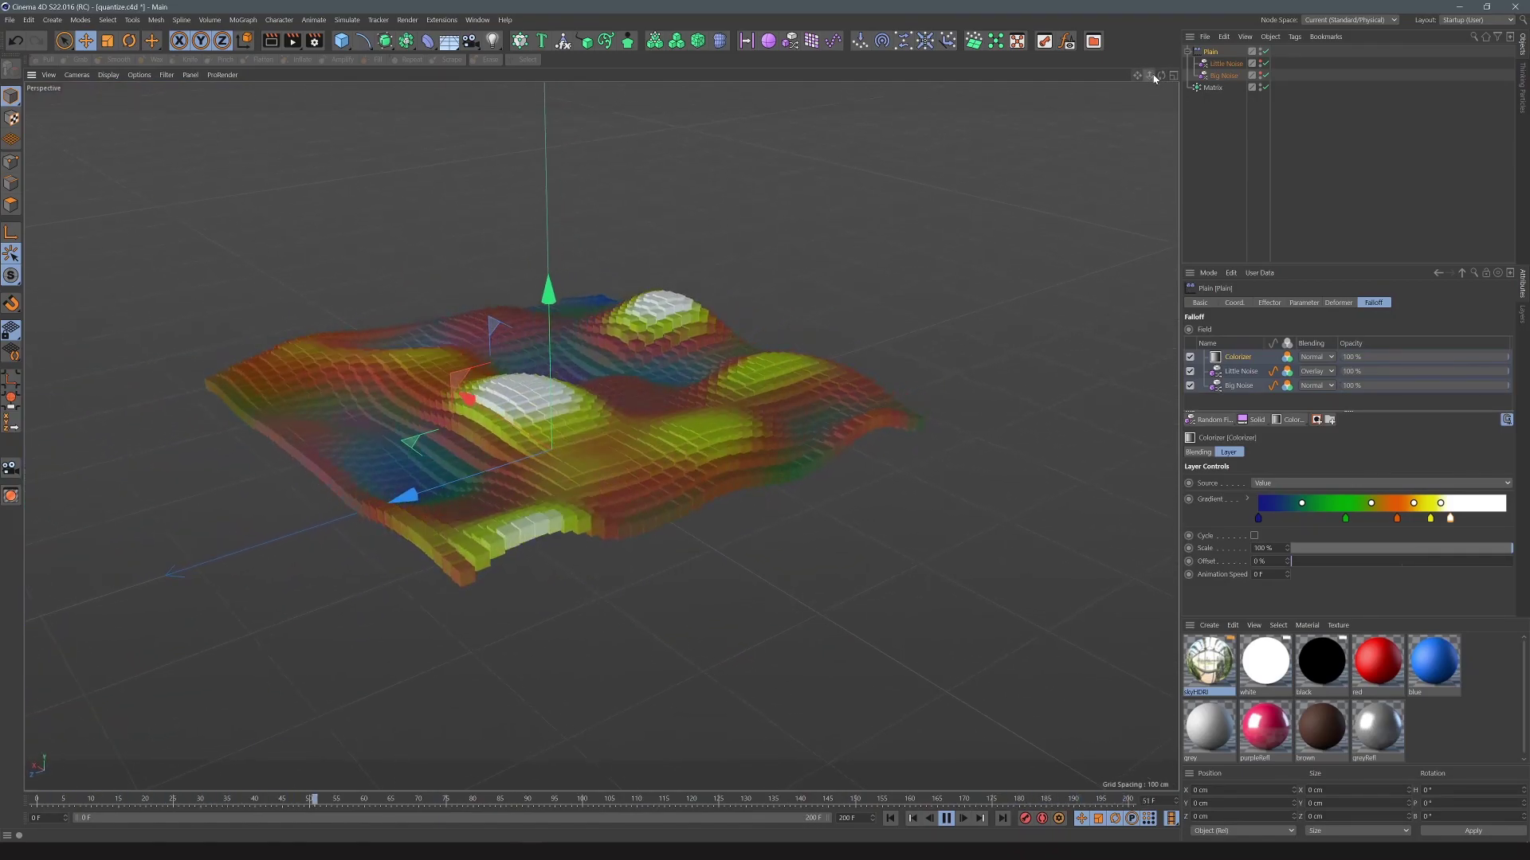
pyautogui.moveTo(1165, 77)
pyautogui.mouseDown()
pyautogui.moveTo(1147, 143)
pyautogui.moveTo(1195, 168)
pyautogui.mouseUp()
pyautogui.click(1291, 179)
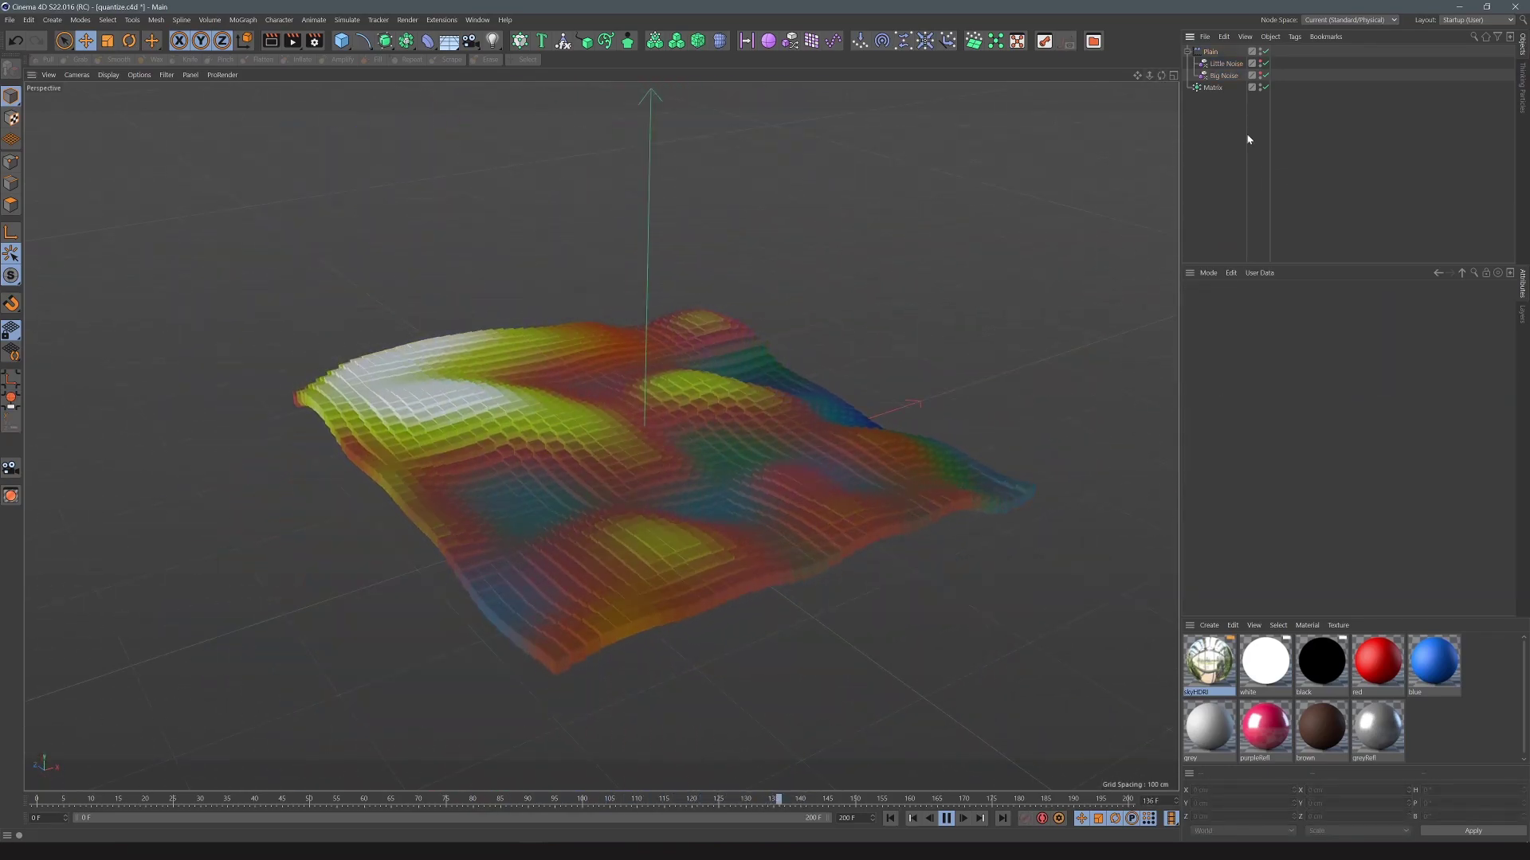
pyautogui.click(1218, 90)
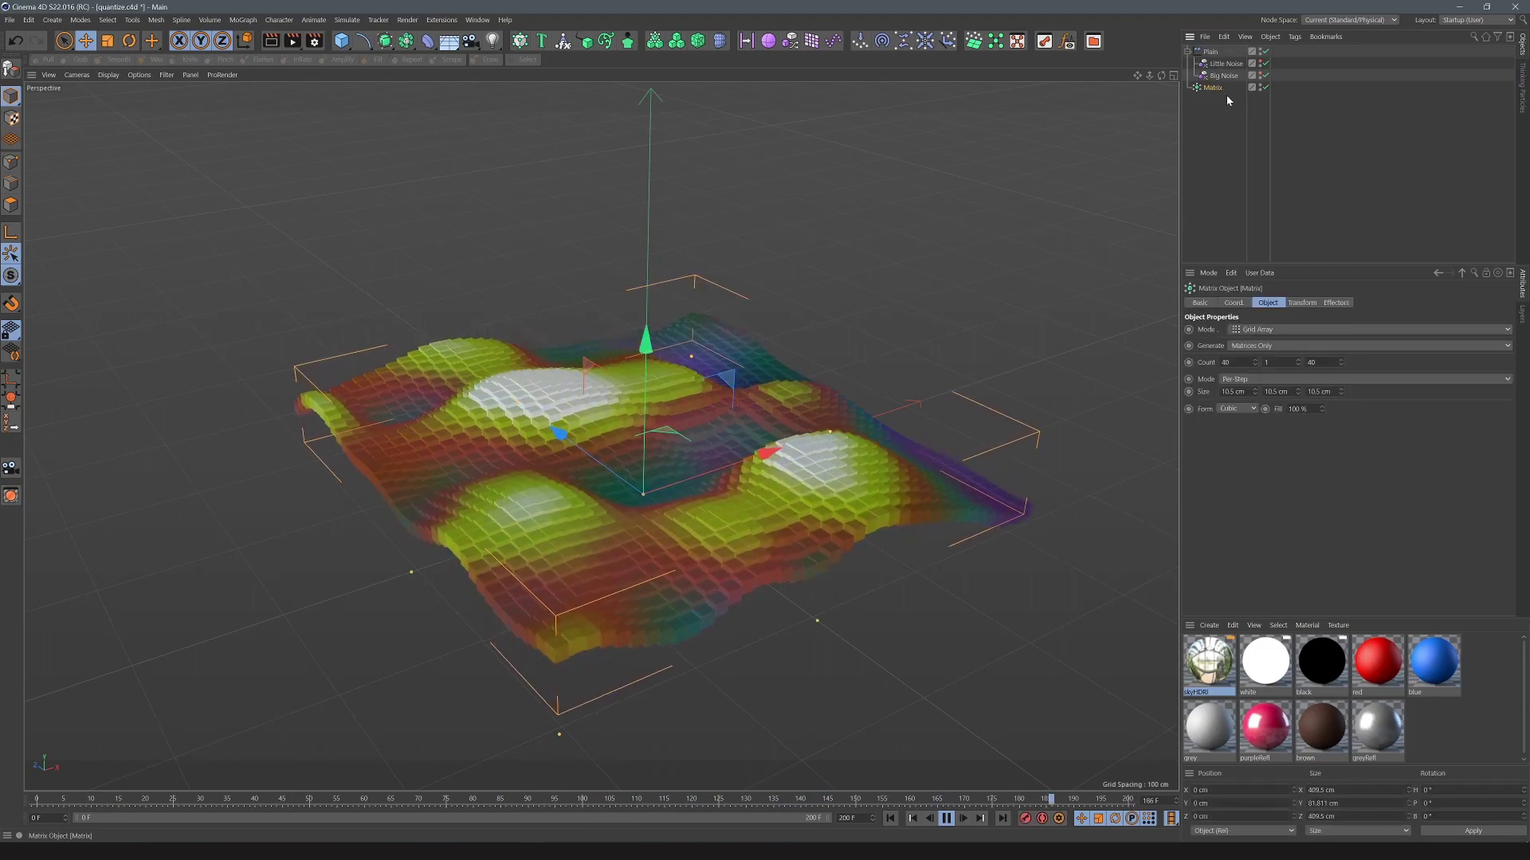
# - Add a Formula Field layer to the Plain falloff with Add blending and 0% opacity
pyautogui.click(1209, 54)
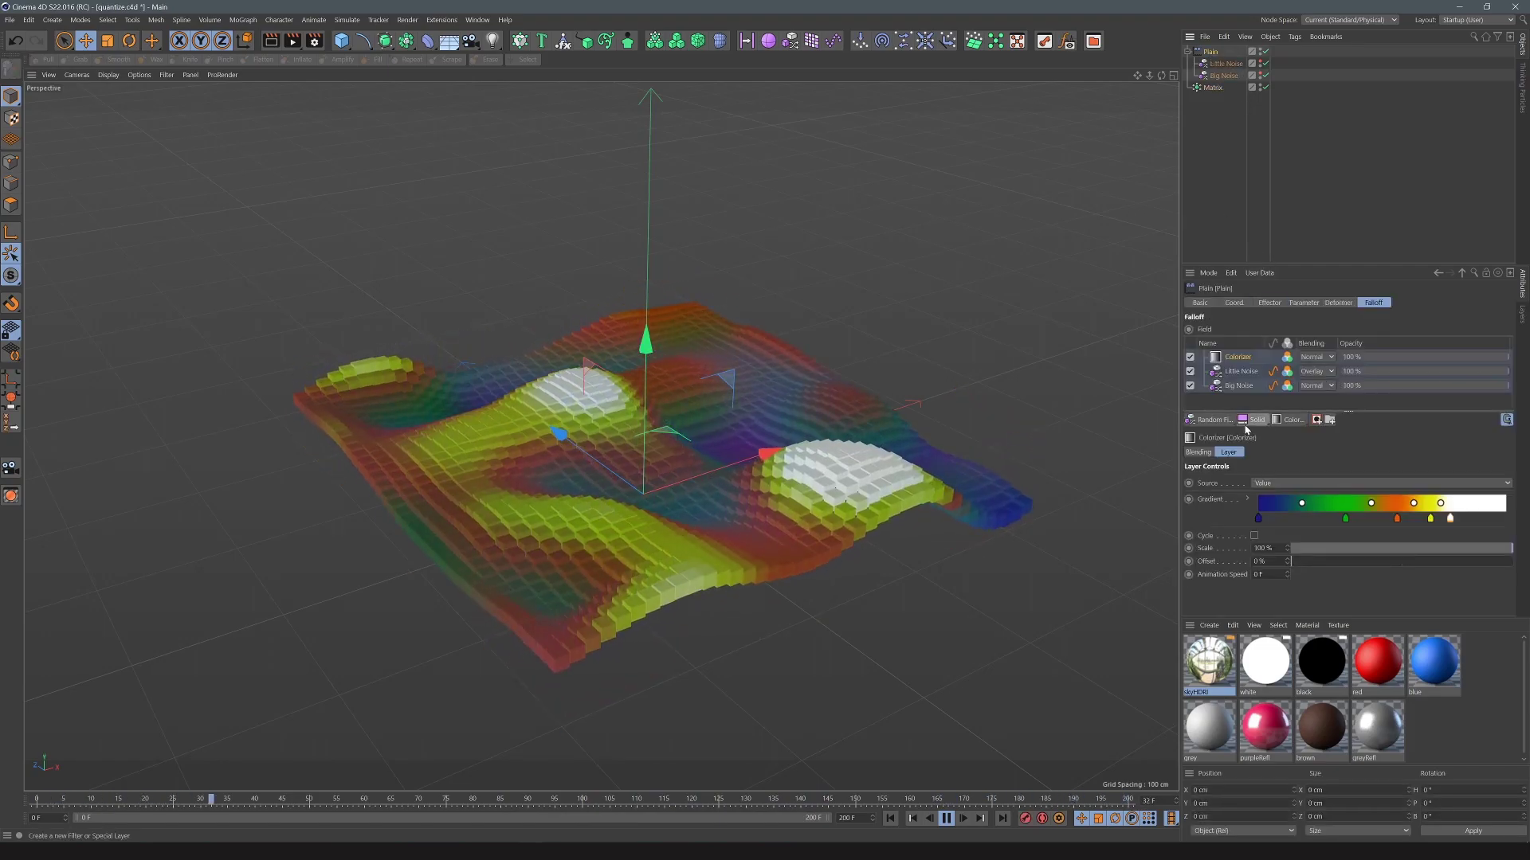
pyautogui.click(1209, 419)
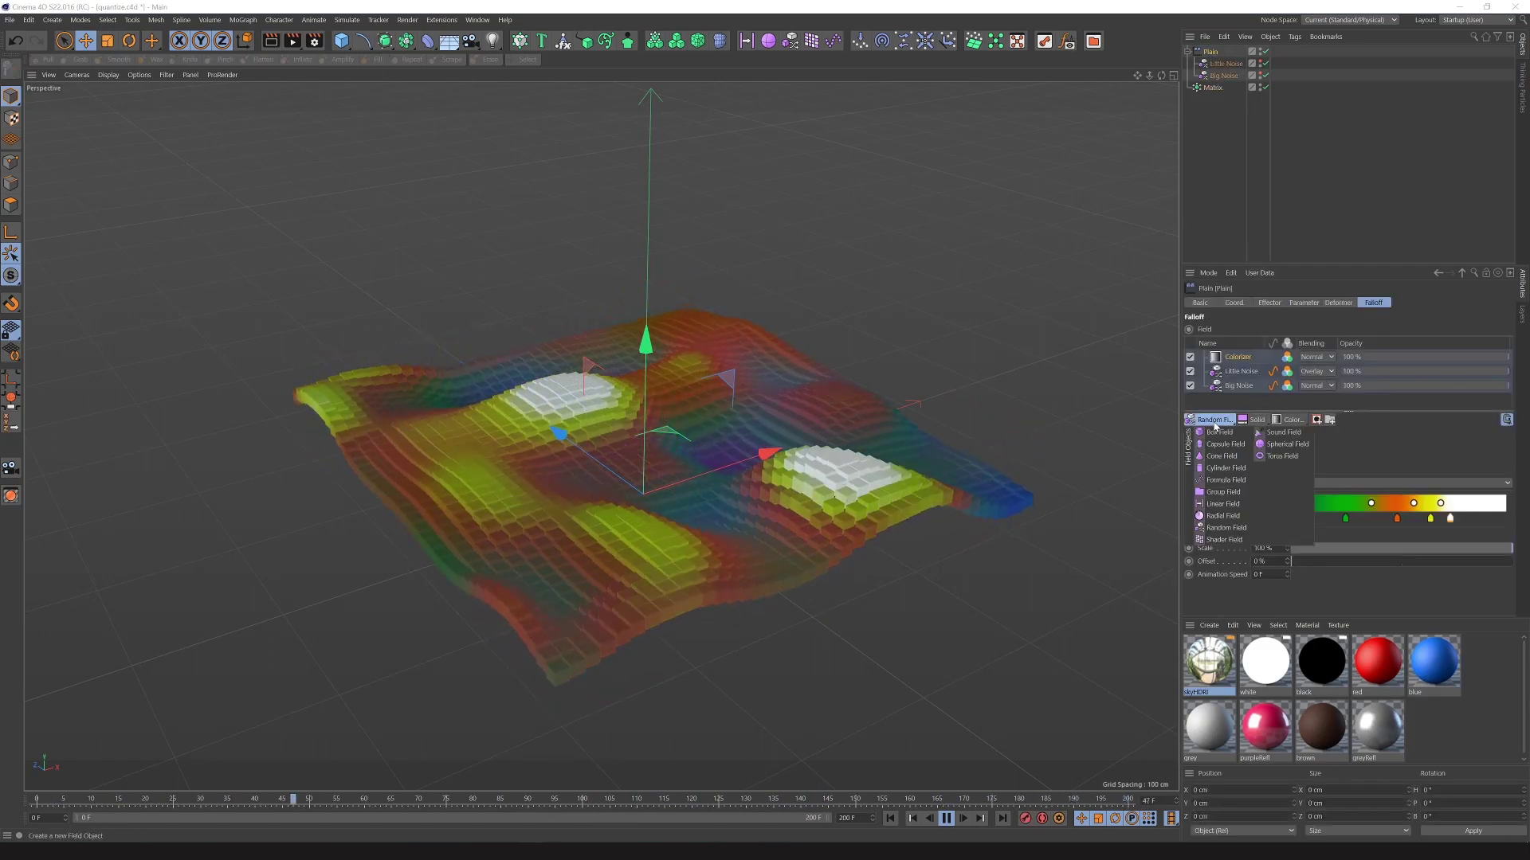
pyautogui.click(1222, 479)
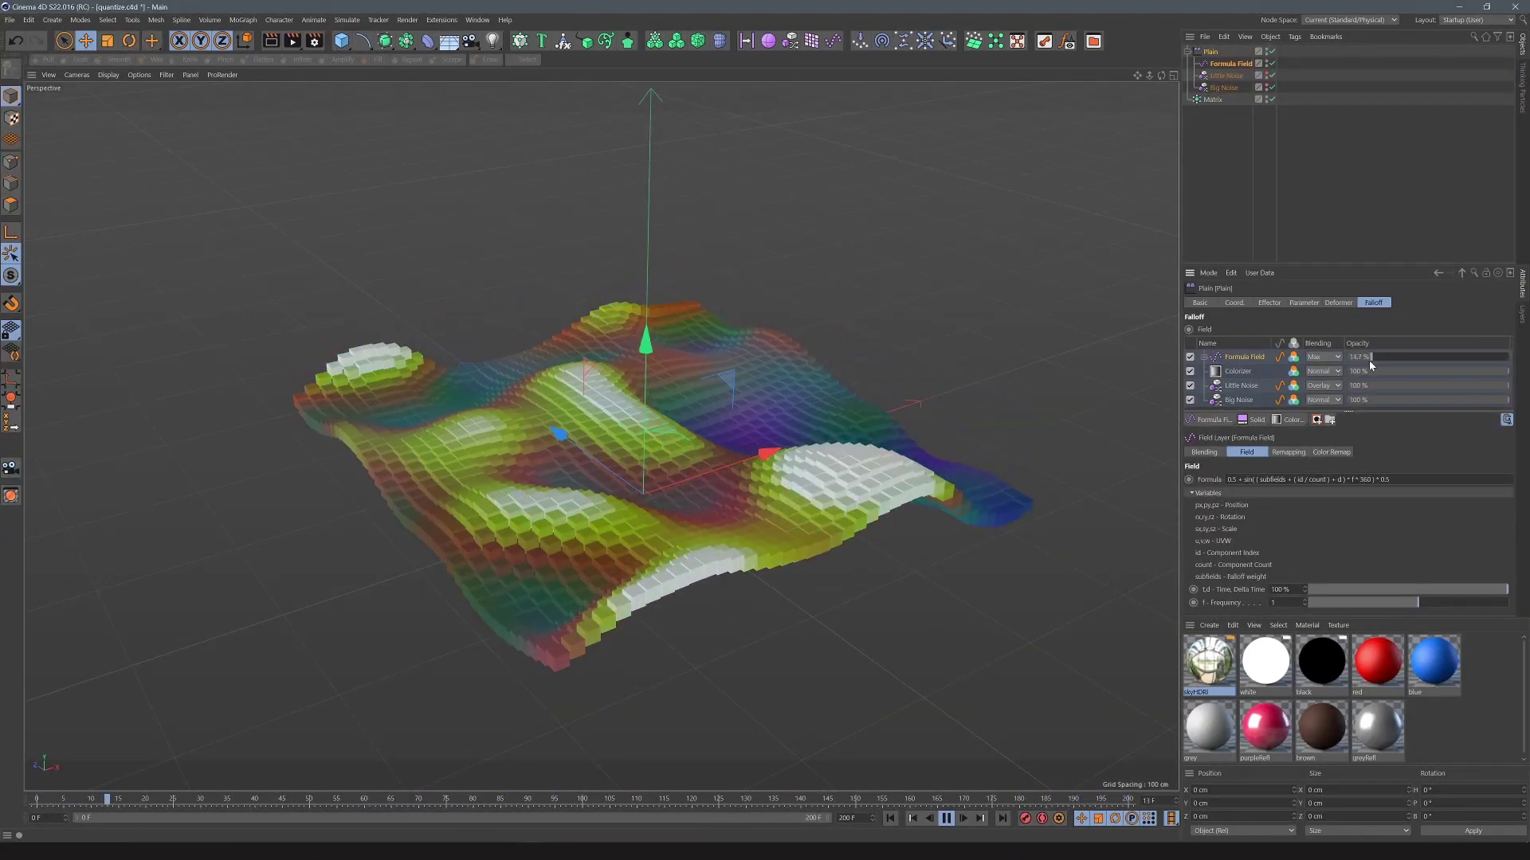
pyautogui.moveTo(1369, 360); pyautogui.dragTo(1425, 361)
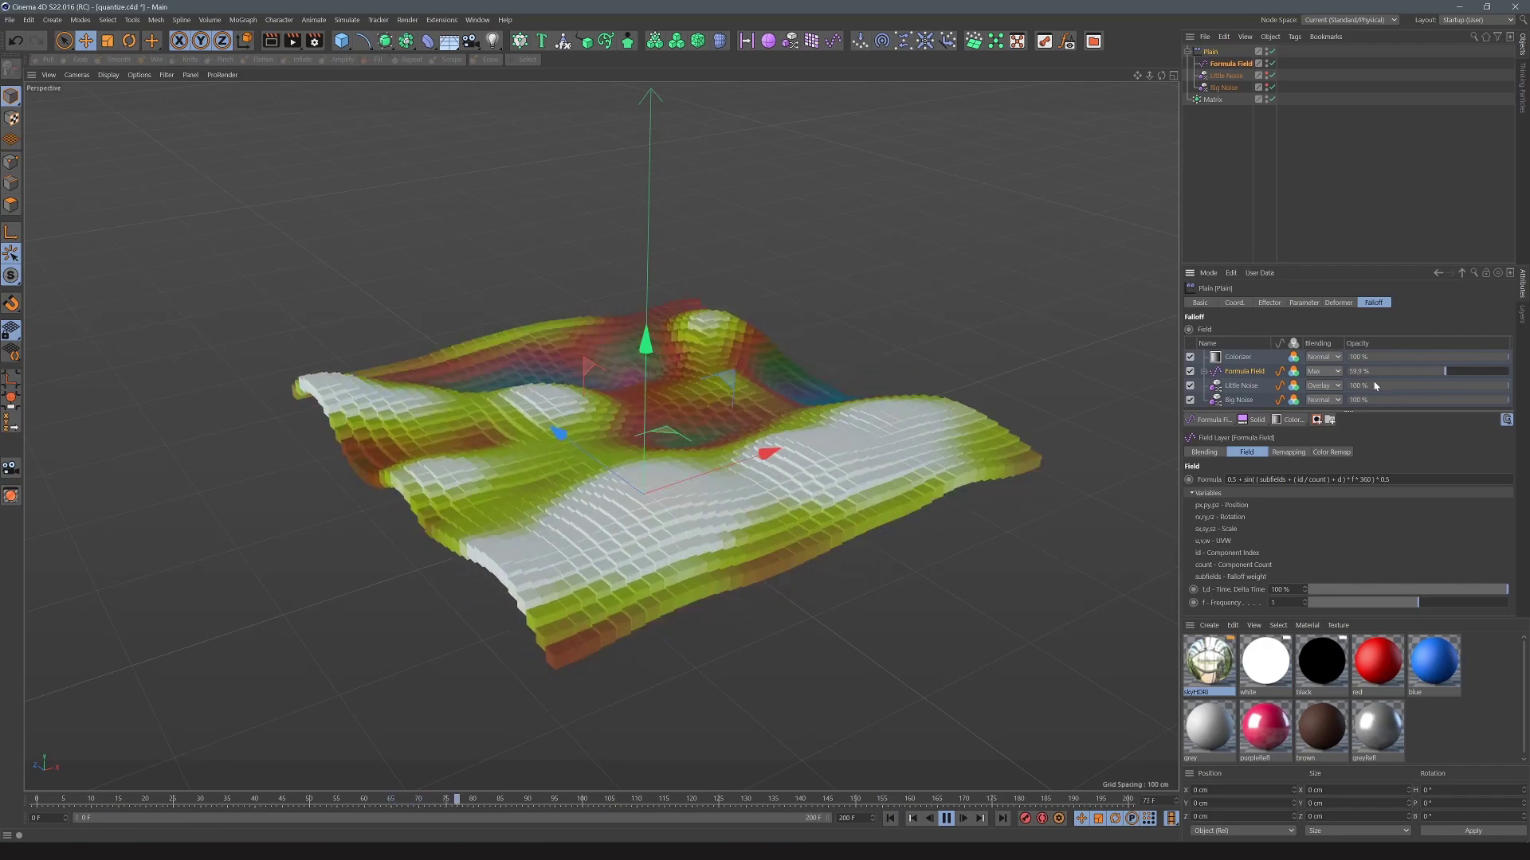
pyautogui.click(1329, 372)
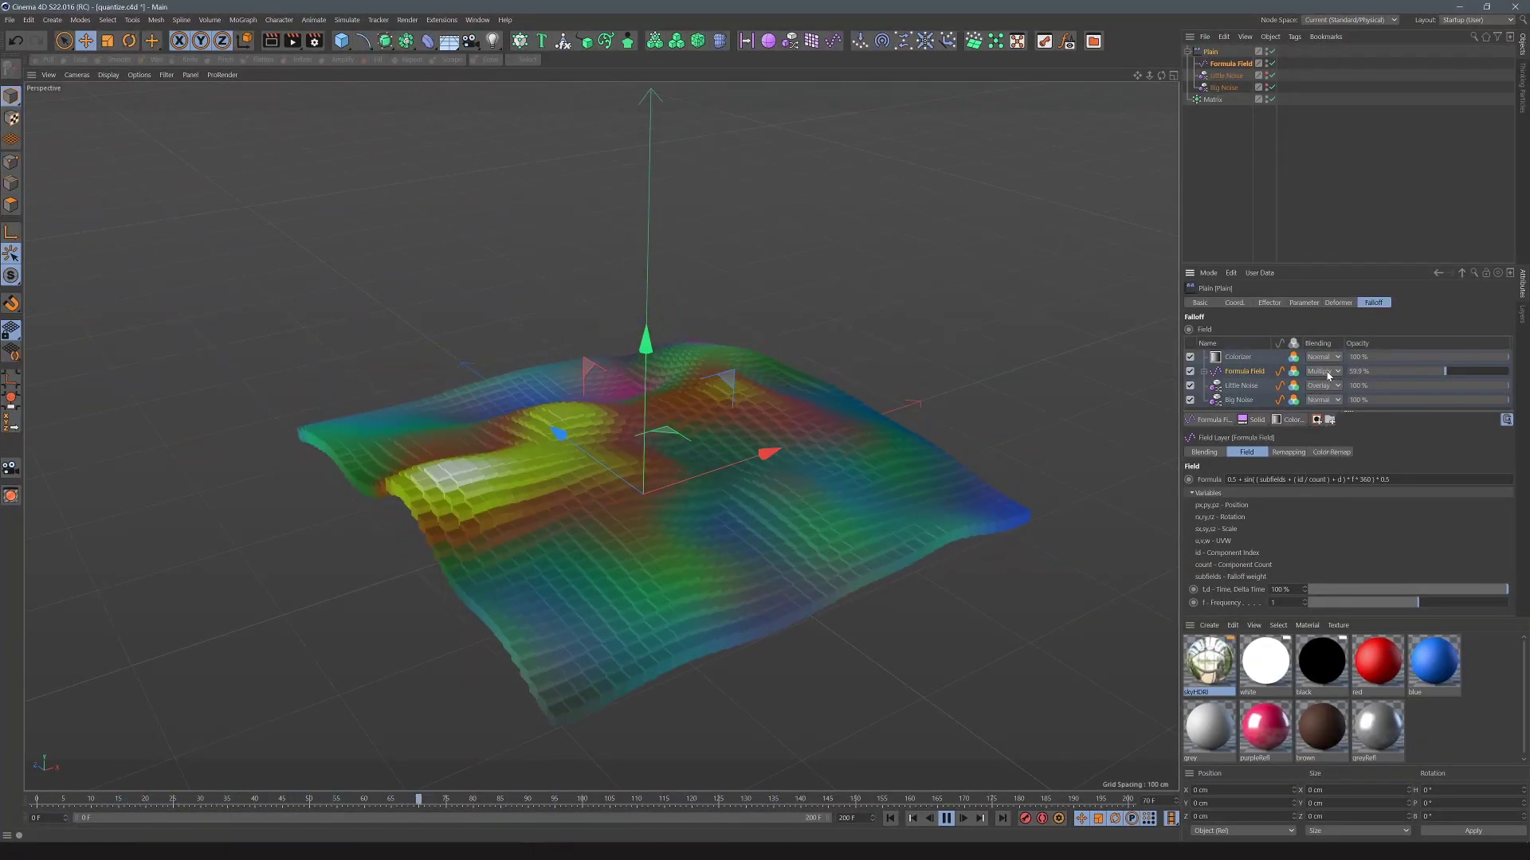
pyautogui.click(1324, 480)
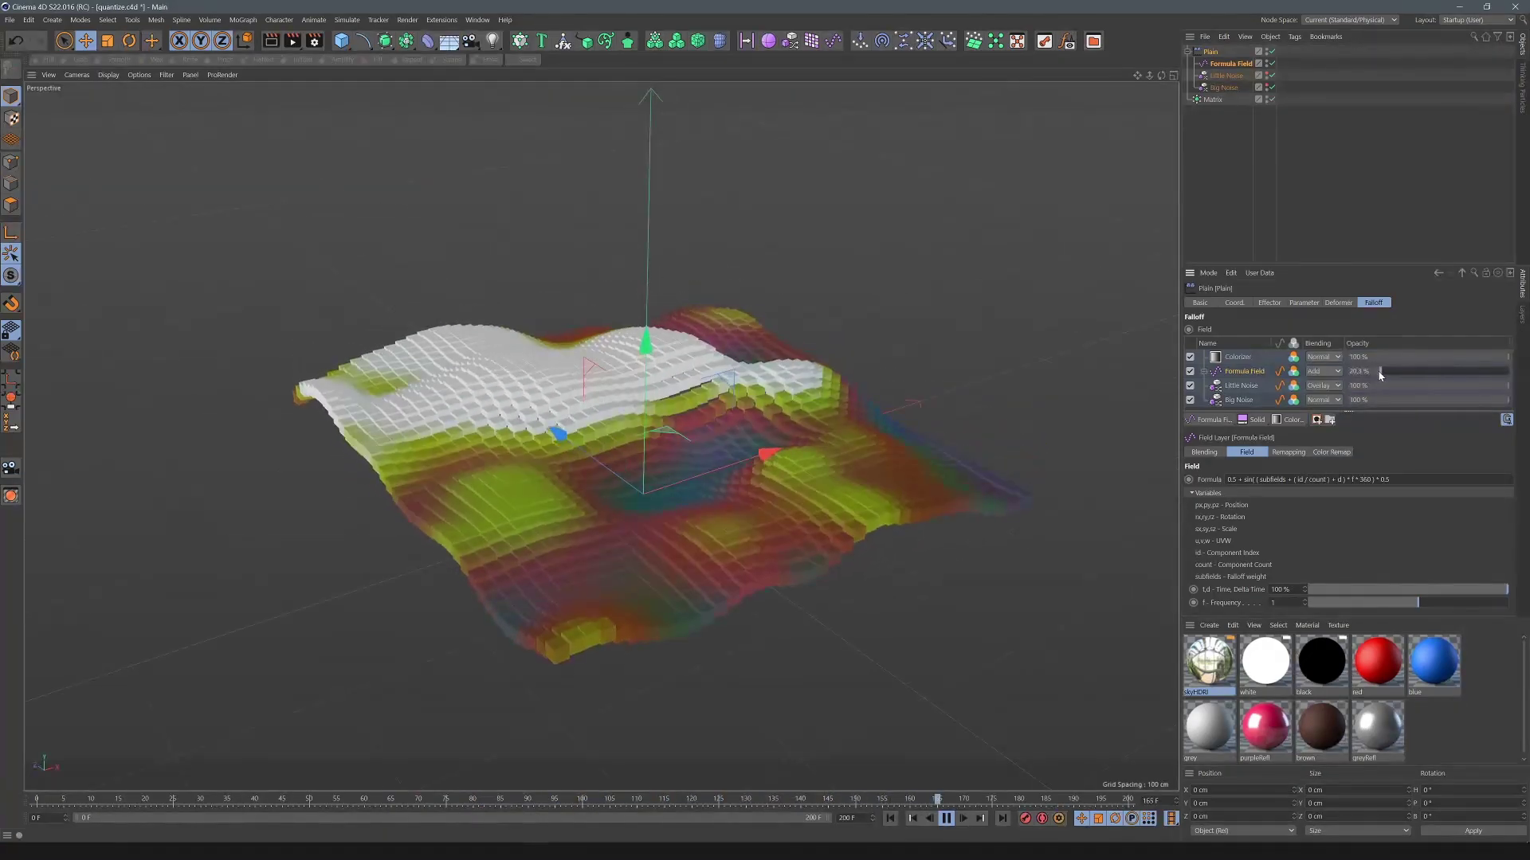
pyautogui.moveTo(1378, 372)
pyautogui.mouseDown()
pyautogui.moveTo(1404, 372)
pyautogui.moveTo(1303, 376)
pyautogui.mouseUp()
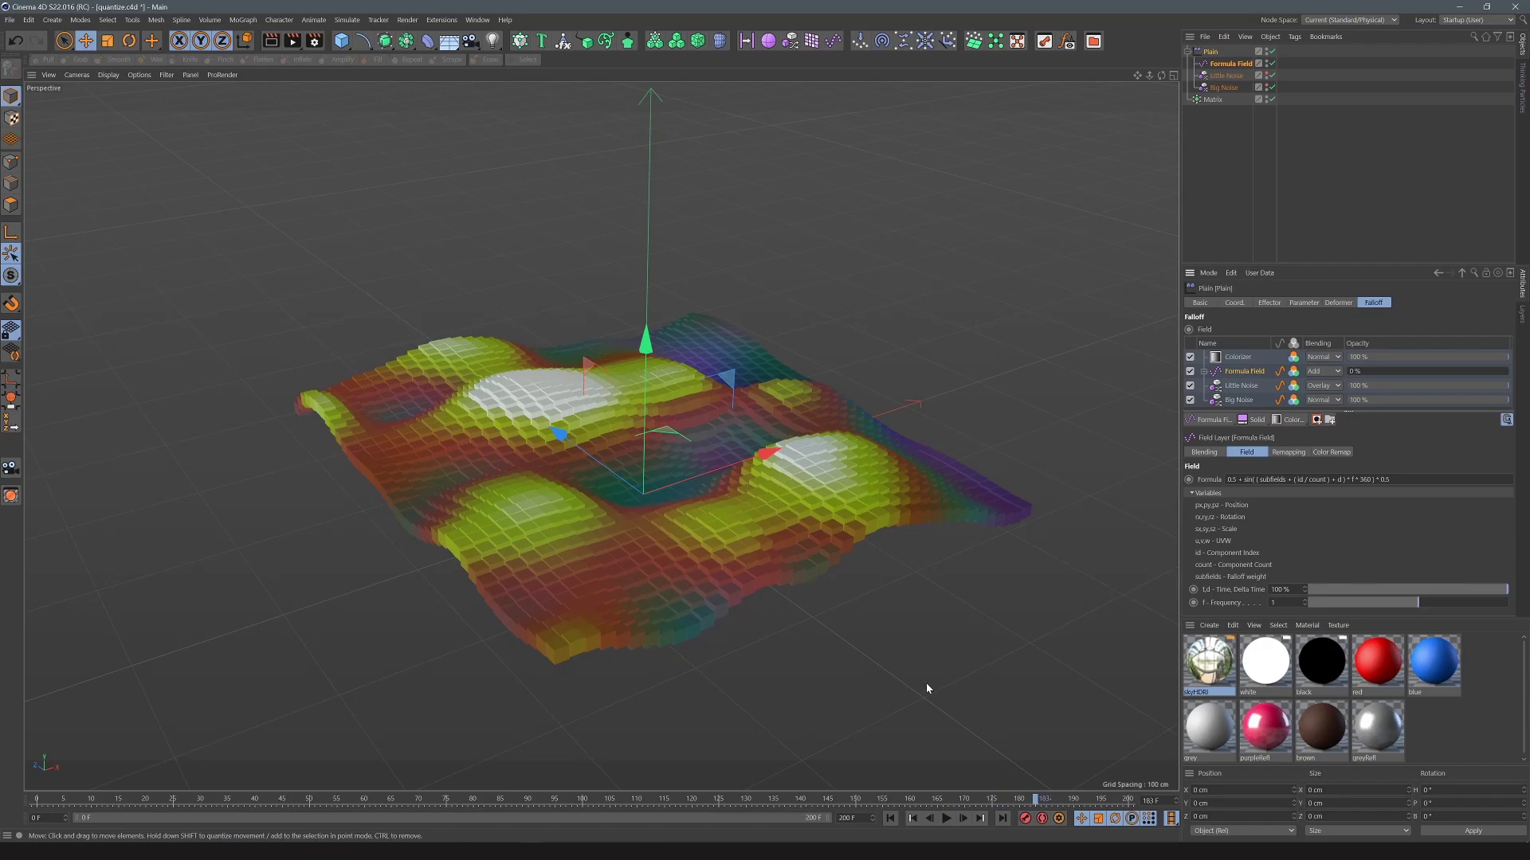
# - Add a Quantize layer to the Plain effector's field stack and raise its Steps during playback
pyautogui.click(1289, 421)
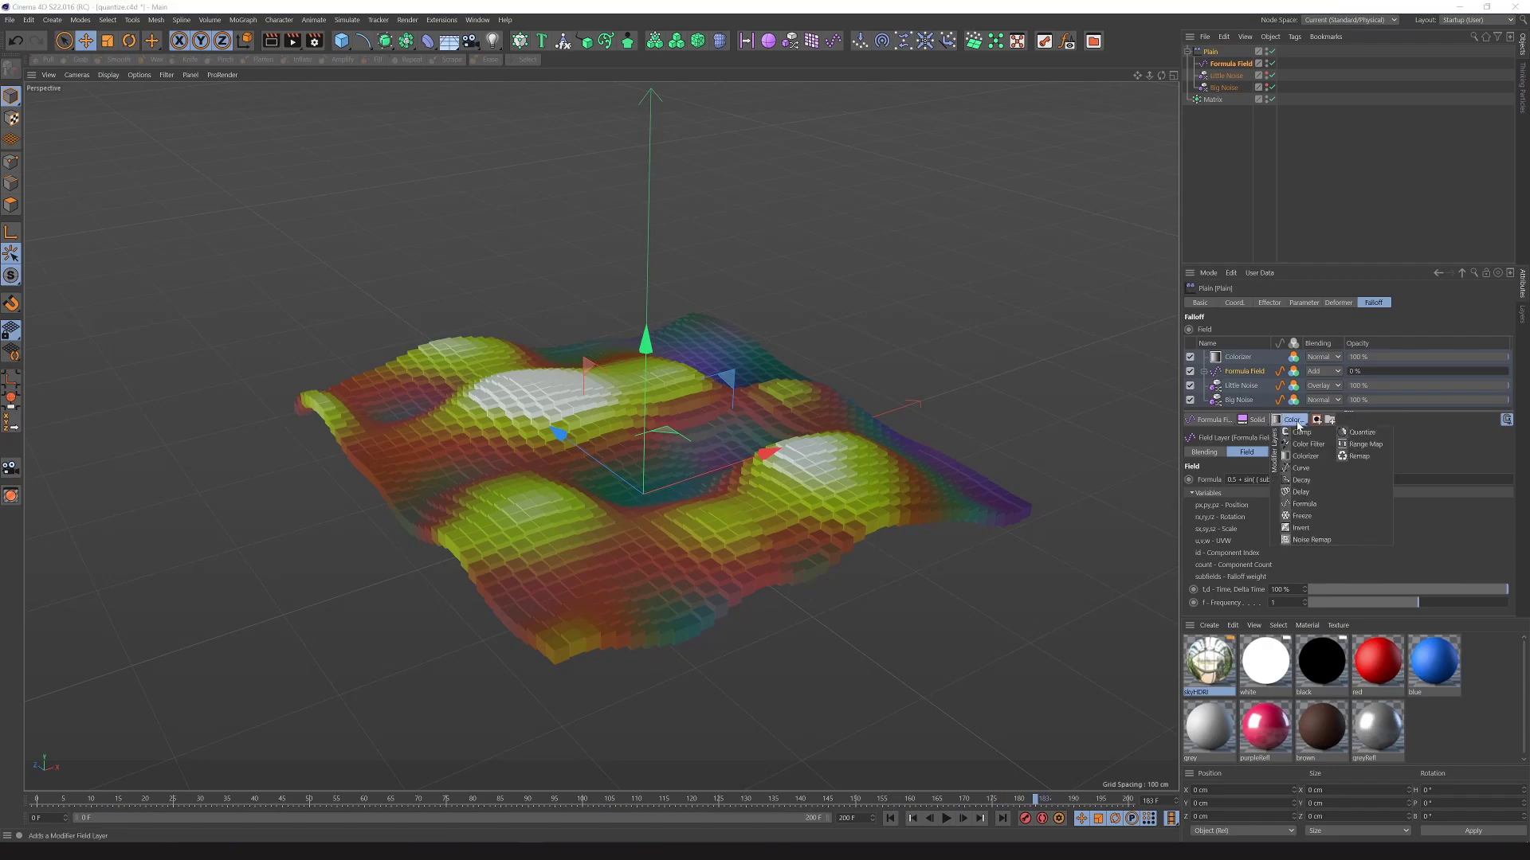
pyautogui.click(1363, 433)
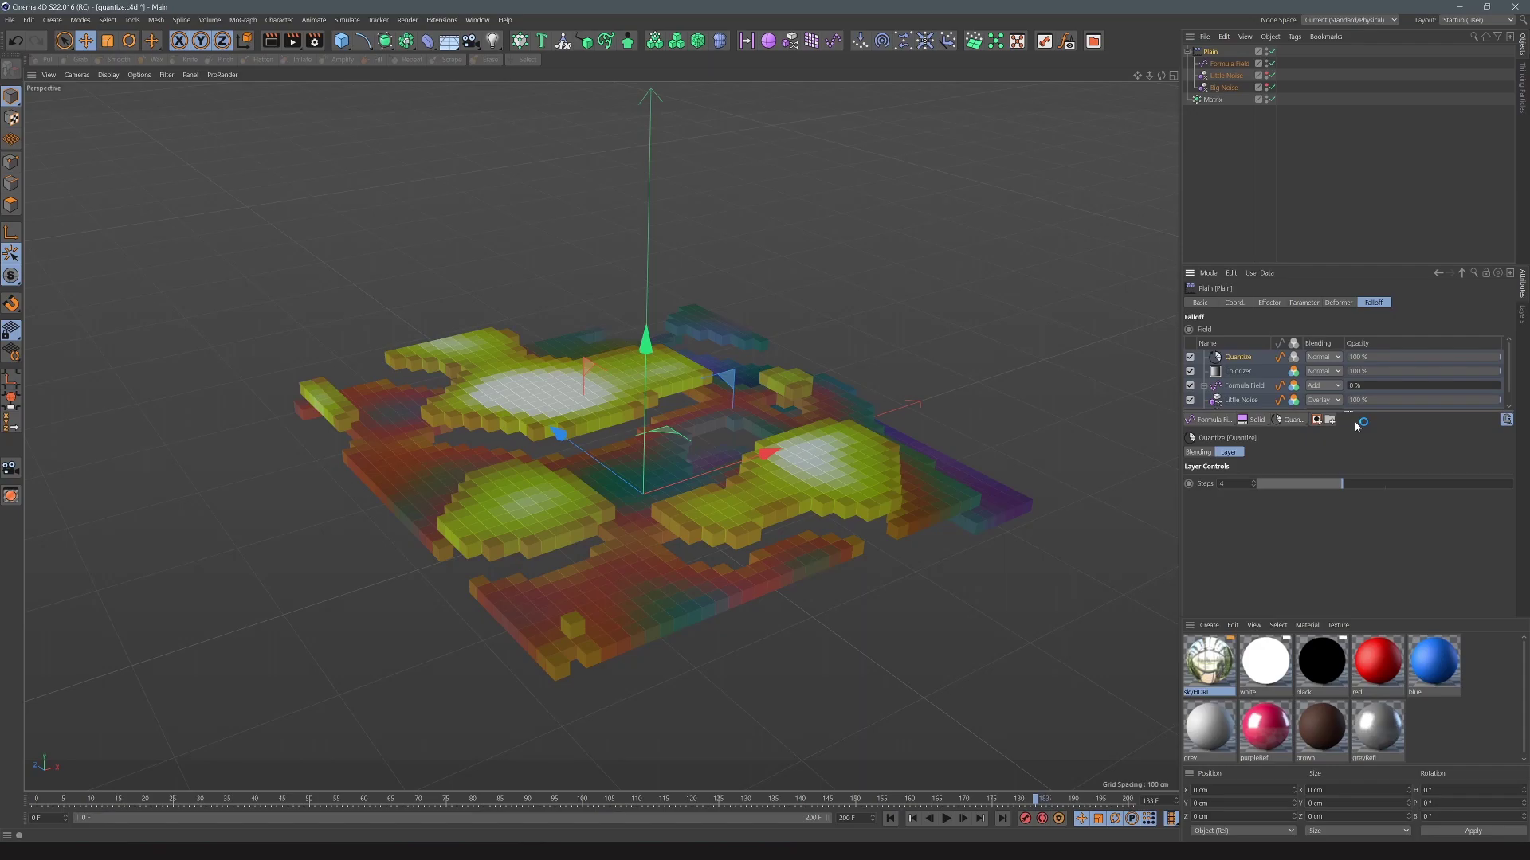
pyautogui.click(953, 822)
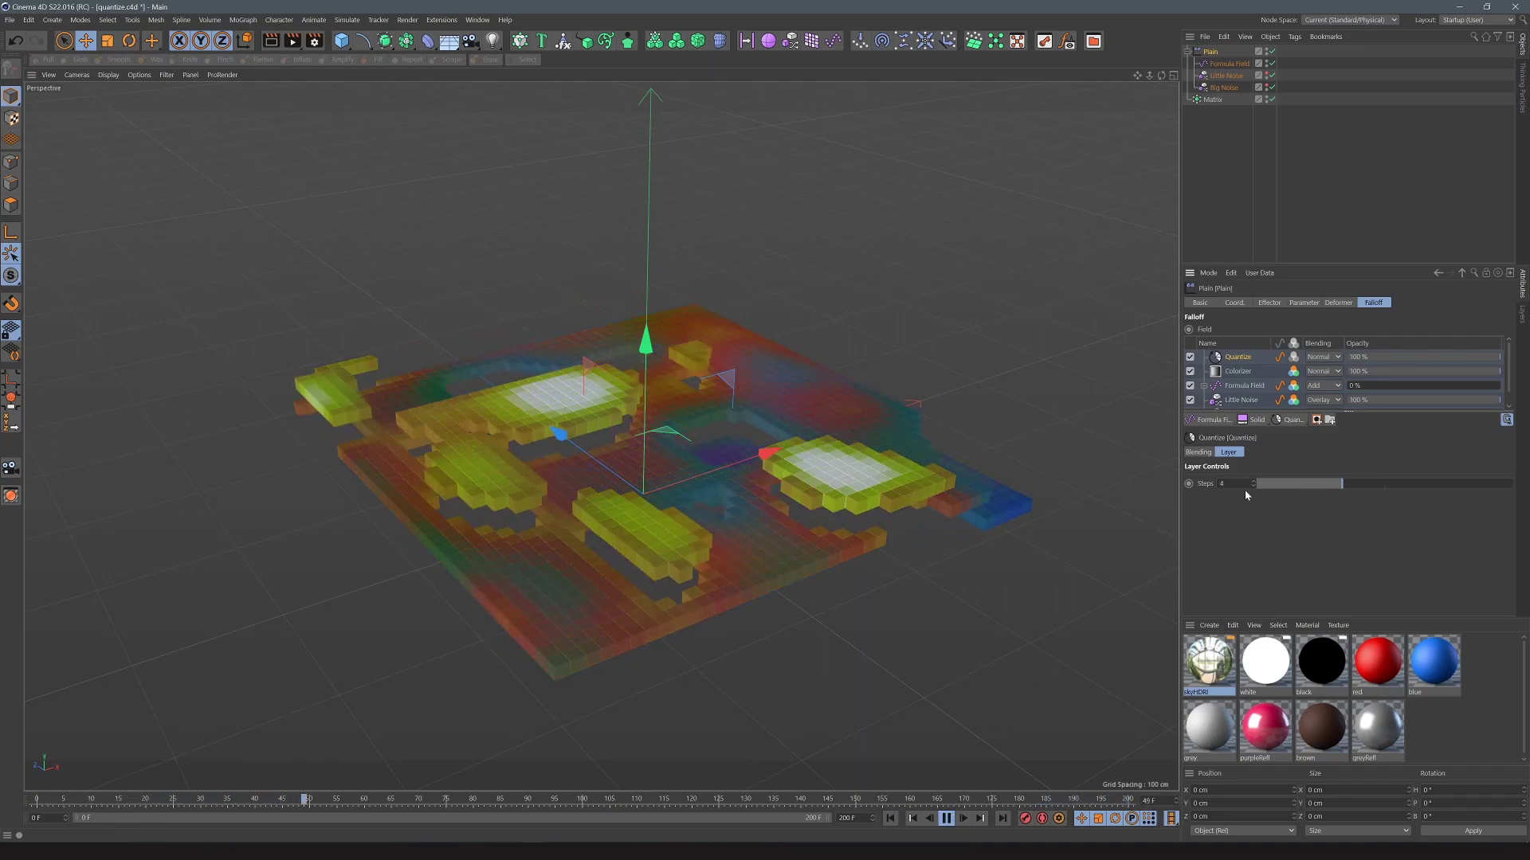
pyautogui.moveTo(1342, 483); pyautogui.dragTo(1469, 489)
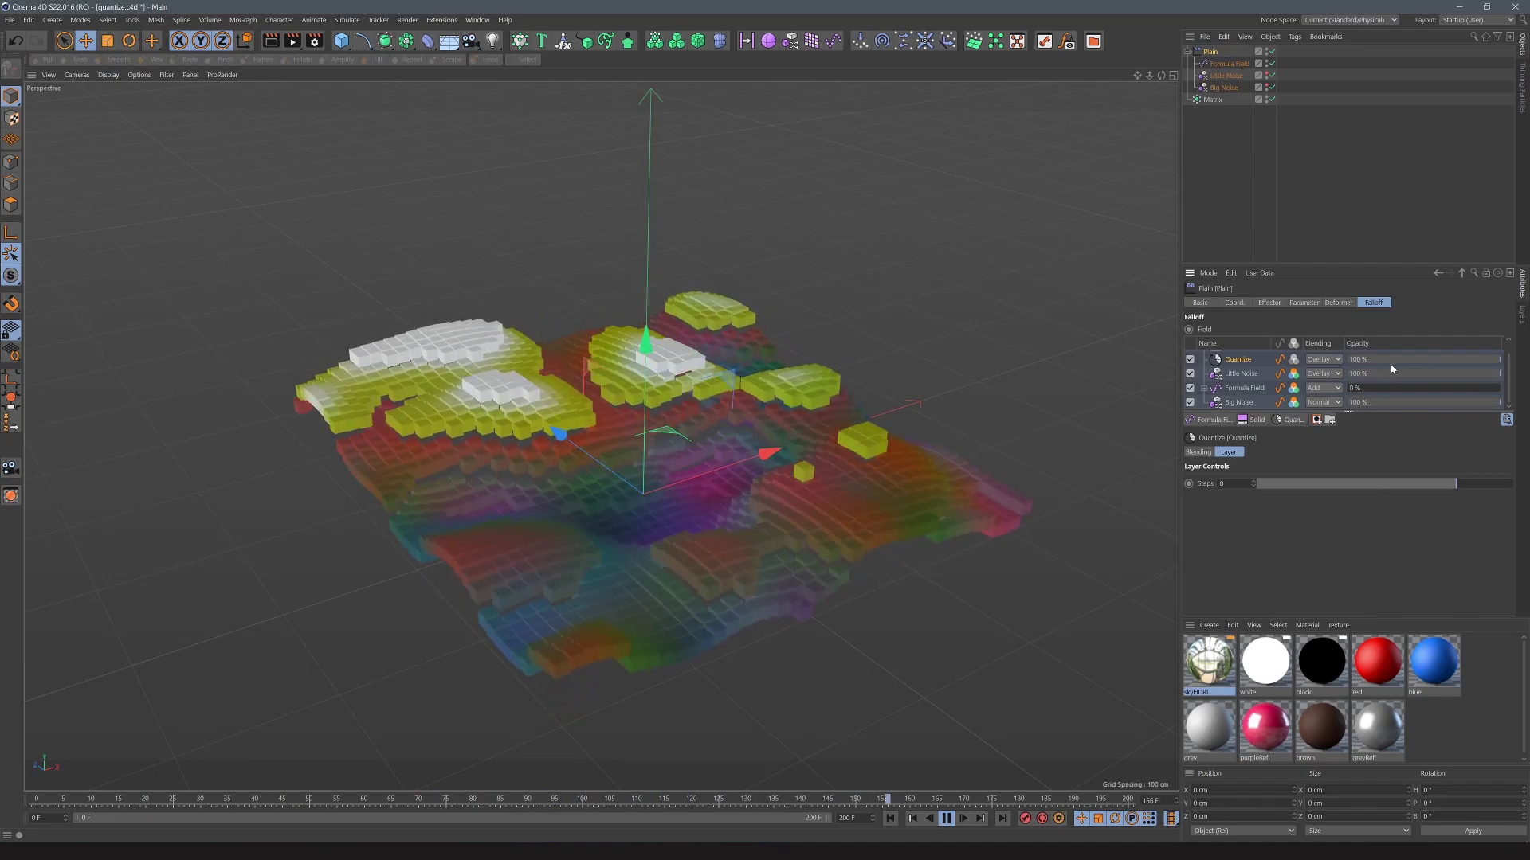
pyautogui.moveTo(1261, 482); pyautogui.dragTo(1391, 483)
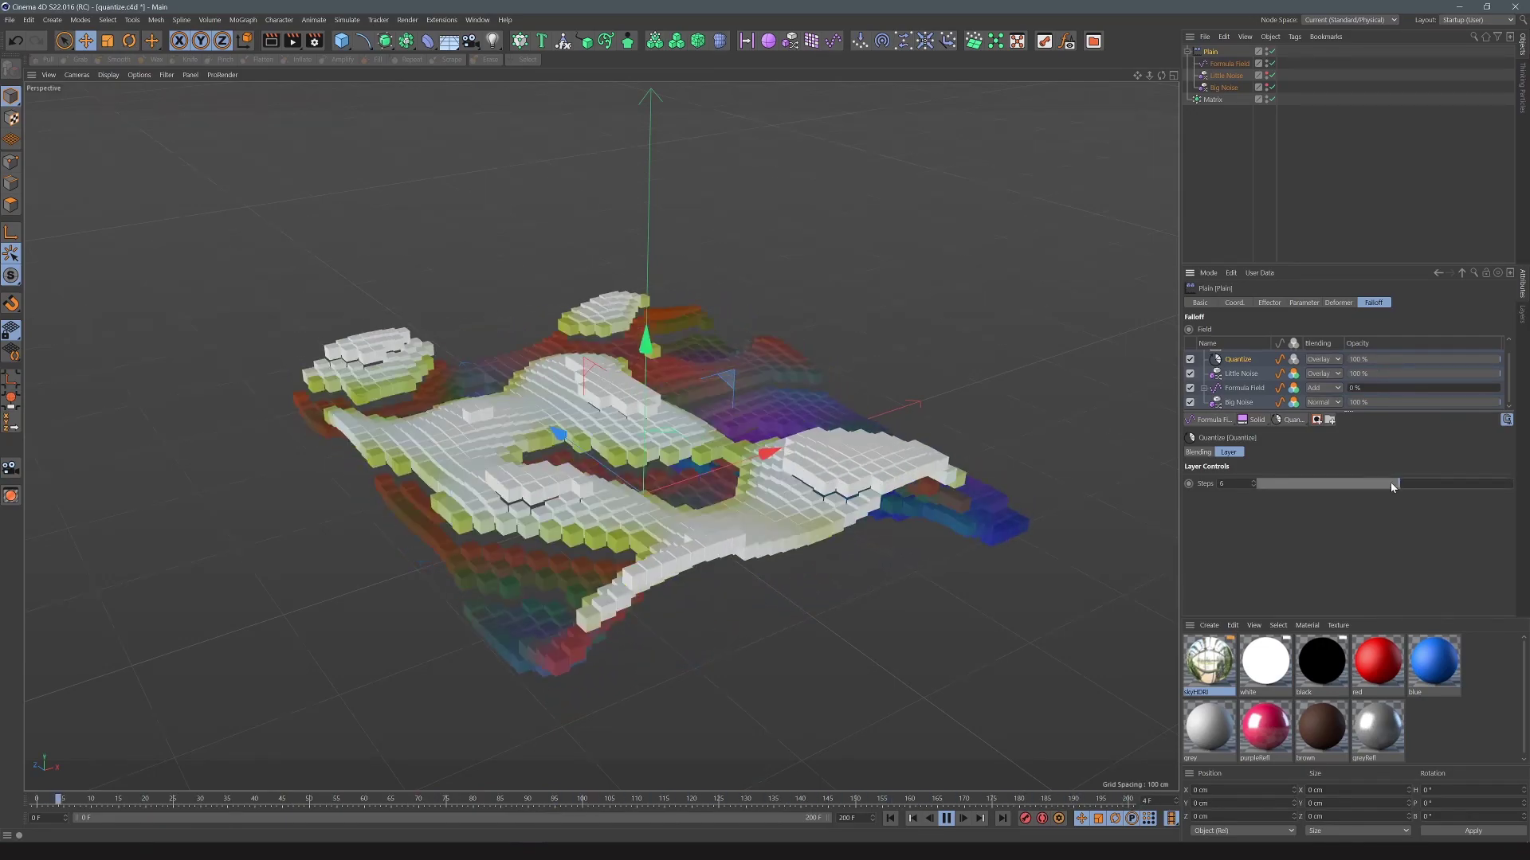
pyautogui.click(1421, 224)
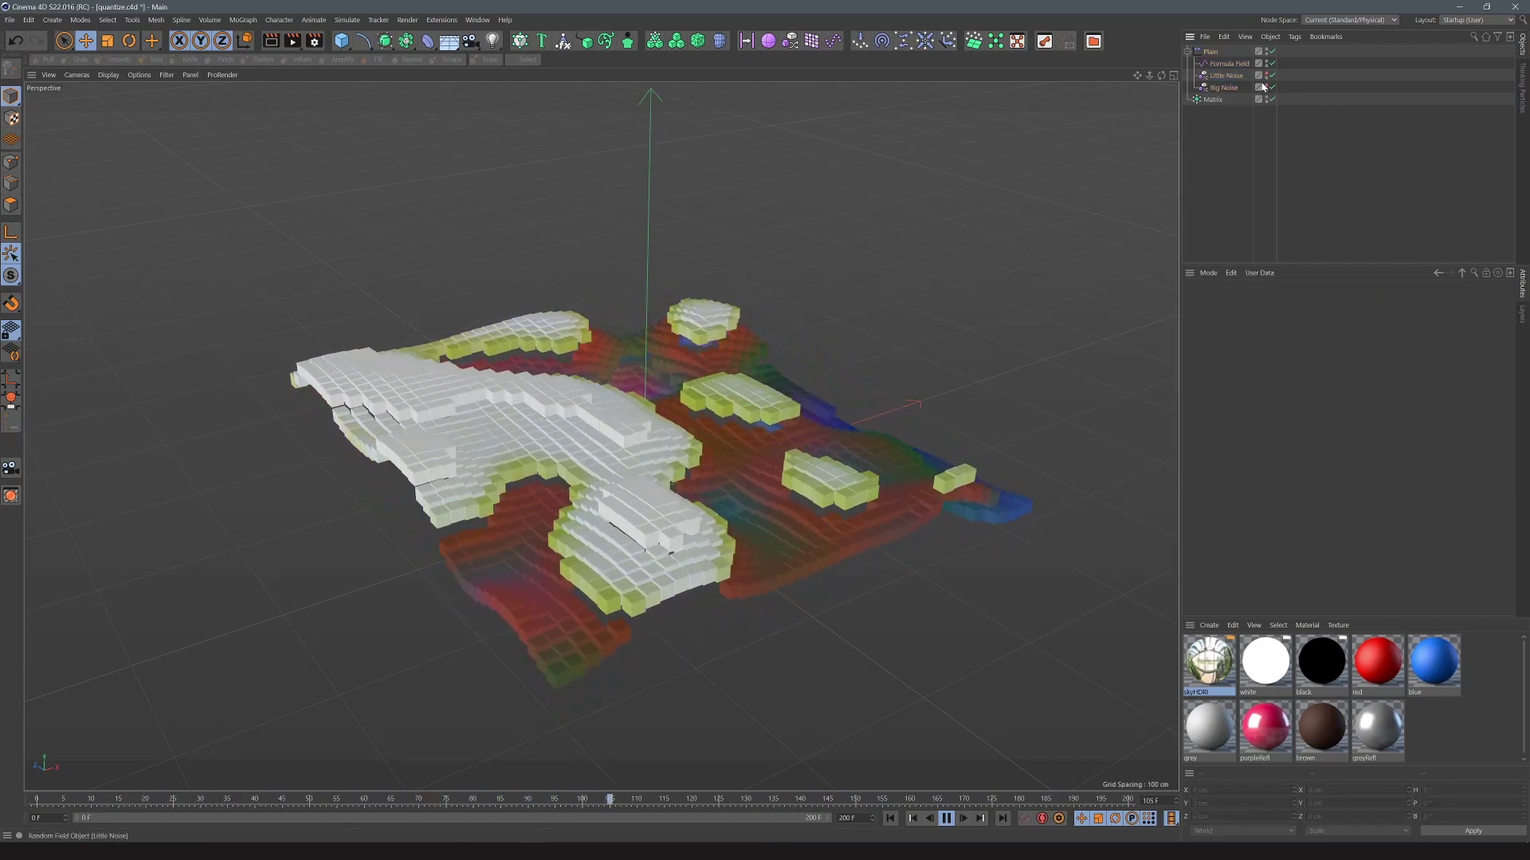
pyautogui.scroll(-5, 602, 437)
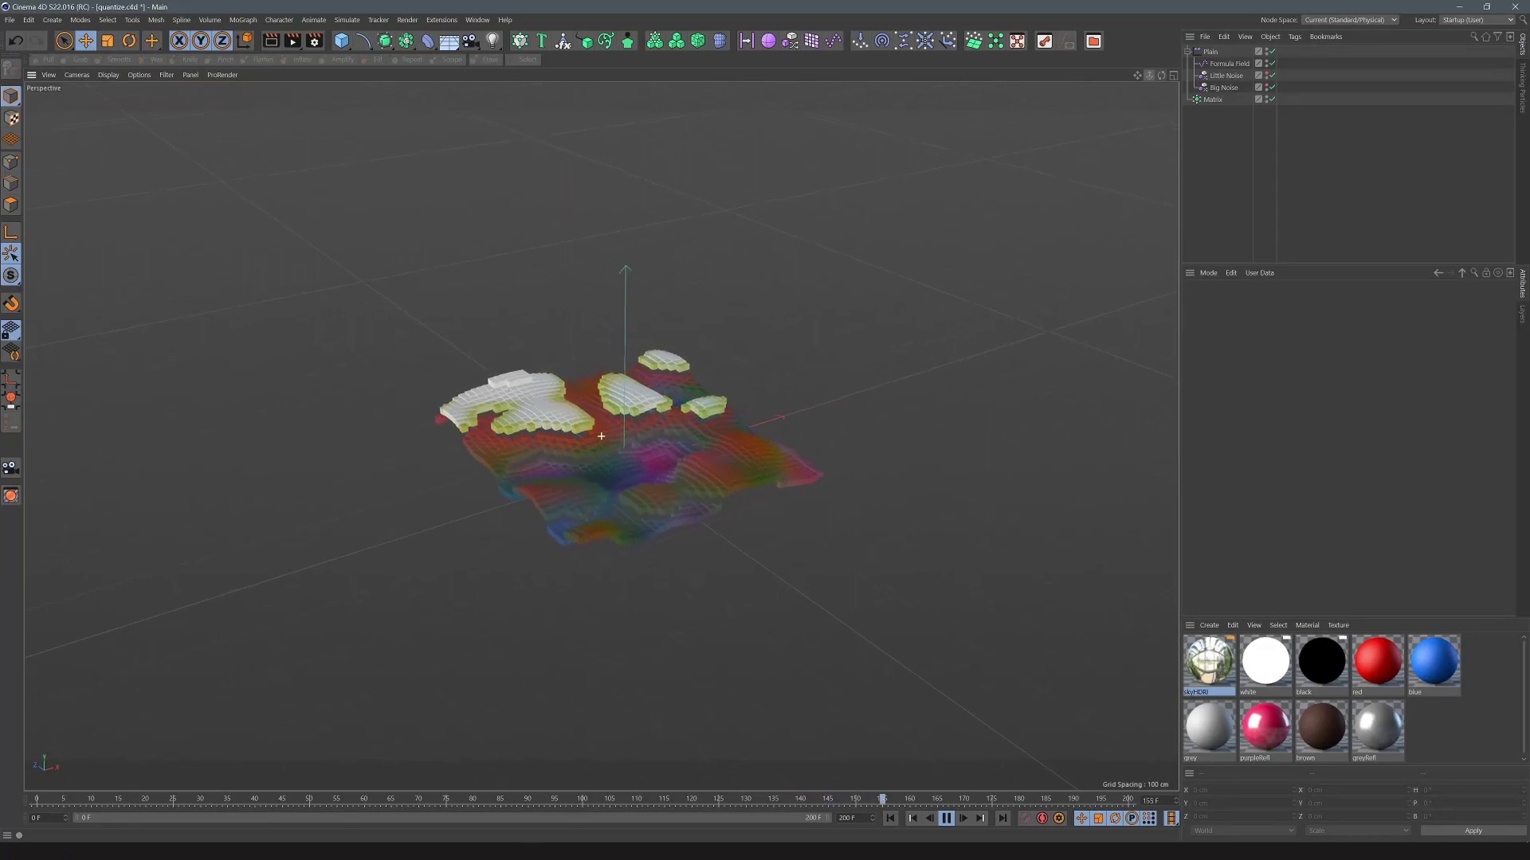
# - Widen the Matrix clone spacing and set its X and Z counts to 160
pyautogui.click(600, 437)
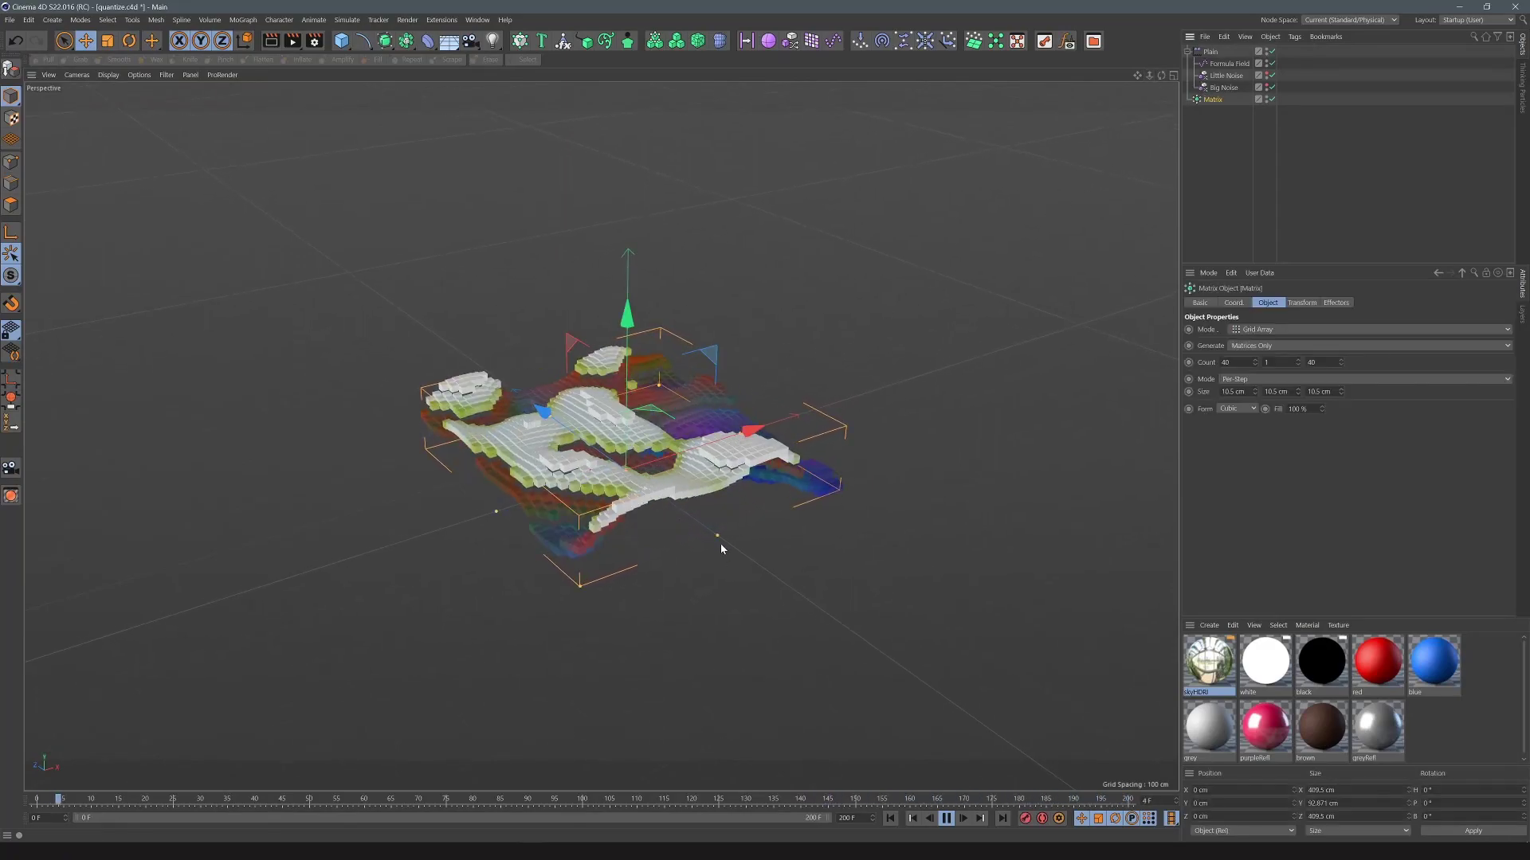
pyautogui.moveTo(718, 537); pyautogui.dragTo(683, 598)
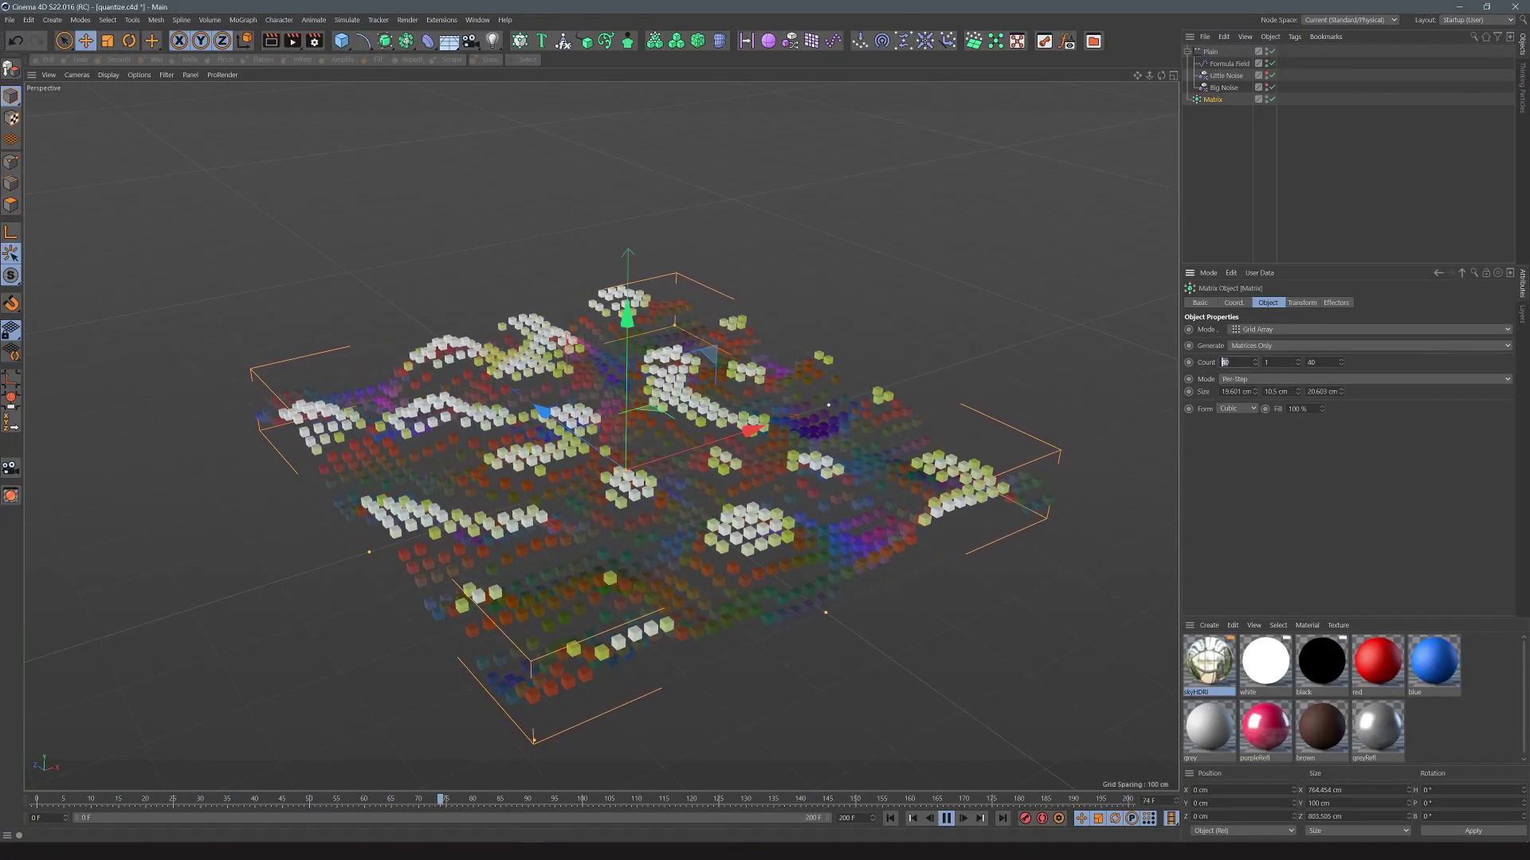
pyautogui.write('160')
pyautogui.press('Return')
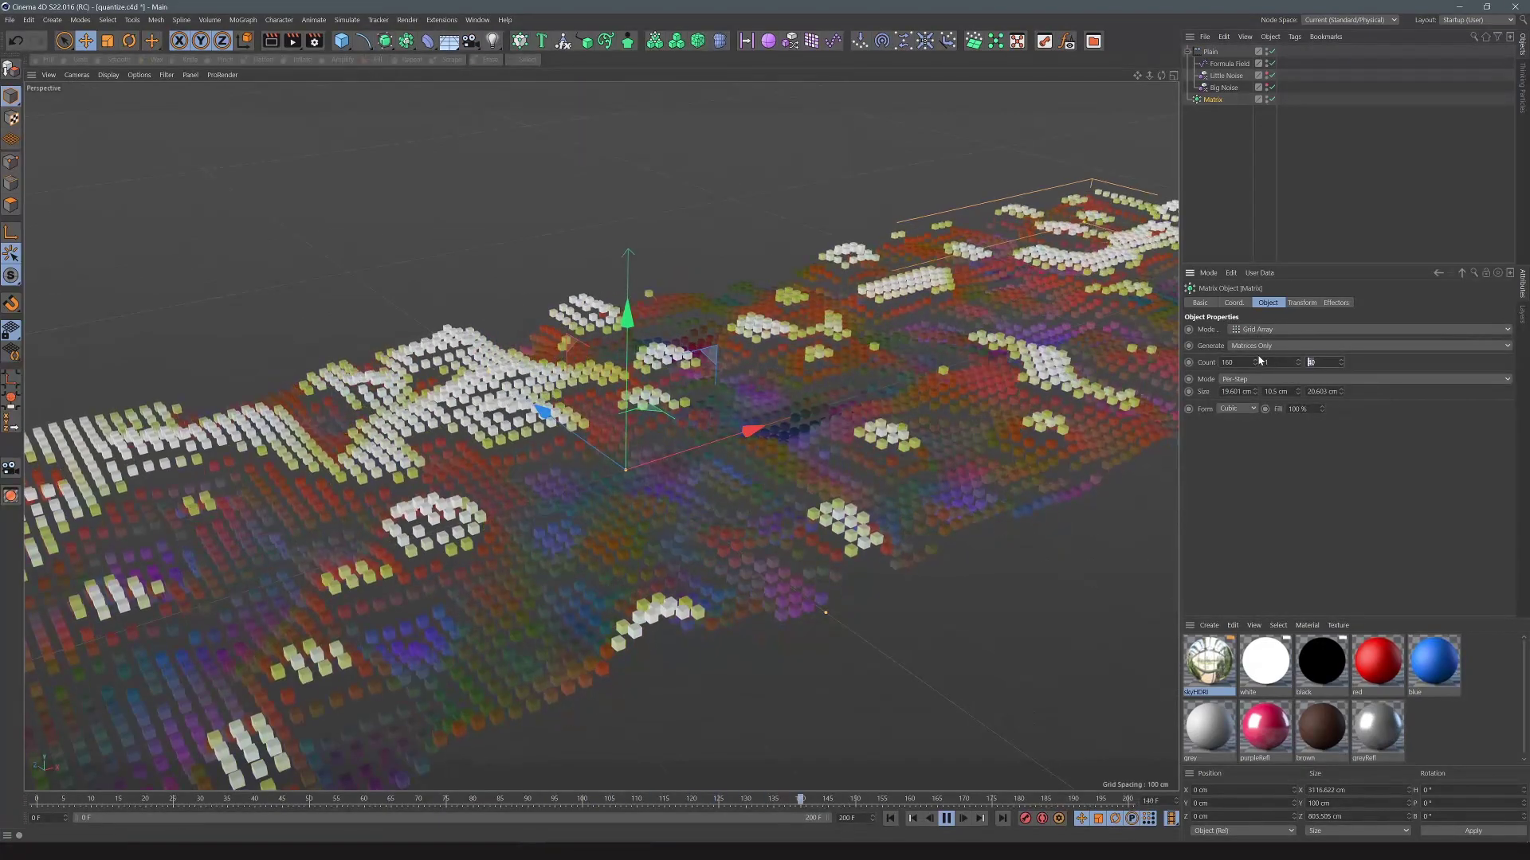
pyautogui.write('160')
pyautogui.press('Return')
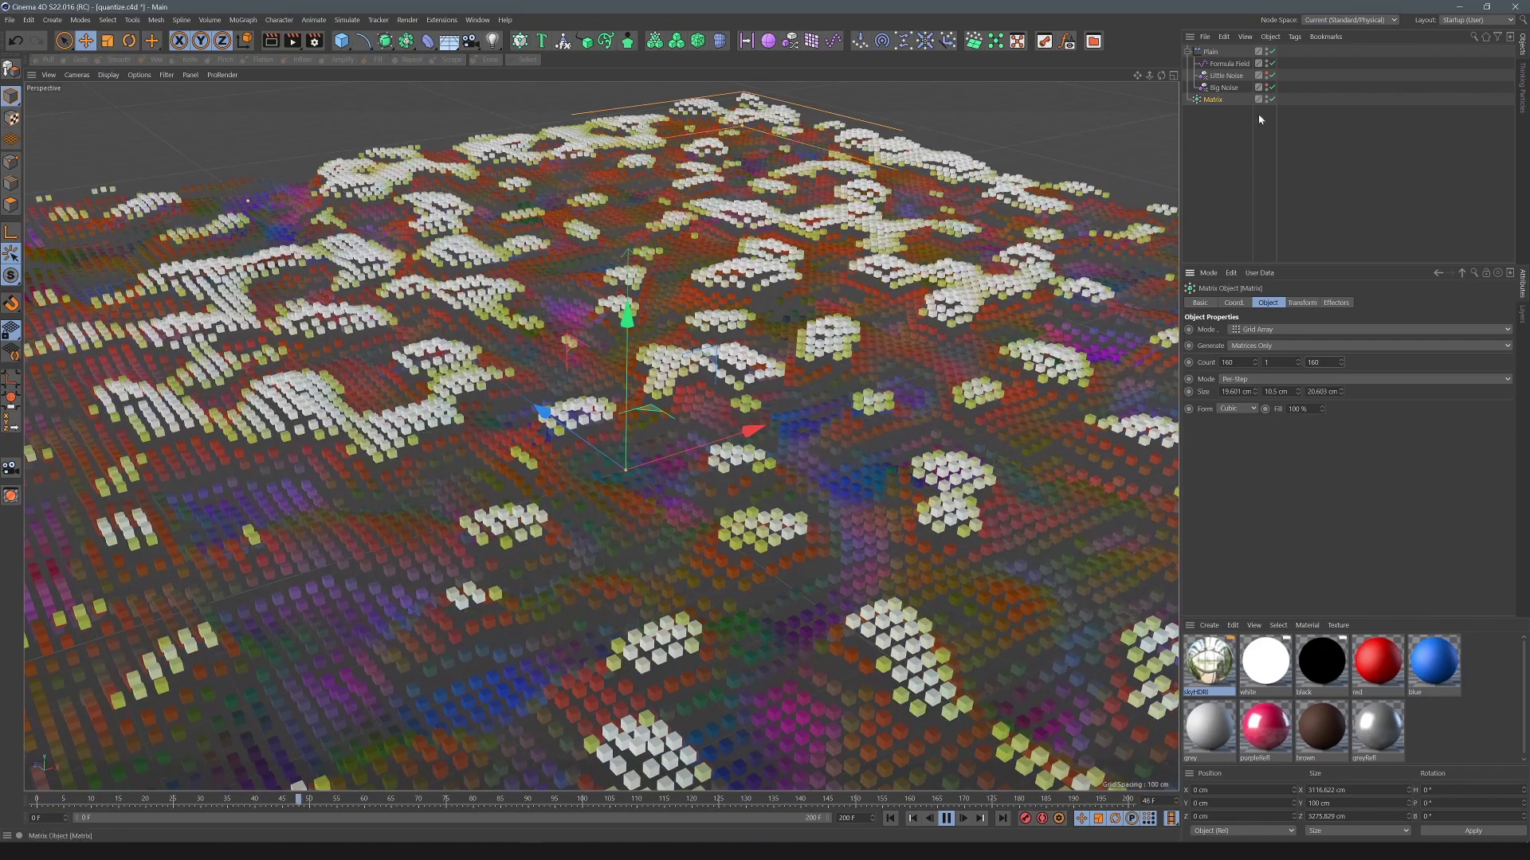
# - Review the Matrix object's Coord. and Effectors settings
pyautogui.click(1233, 302)
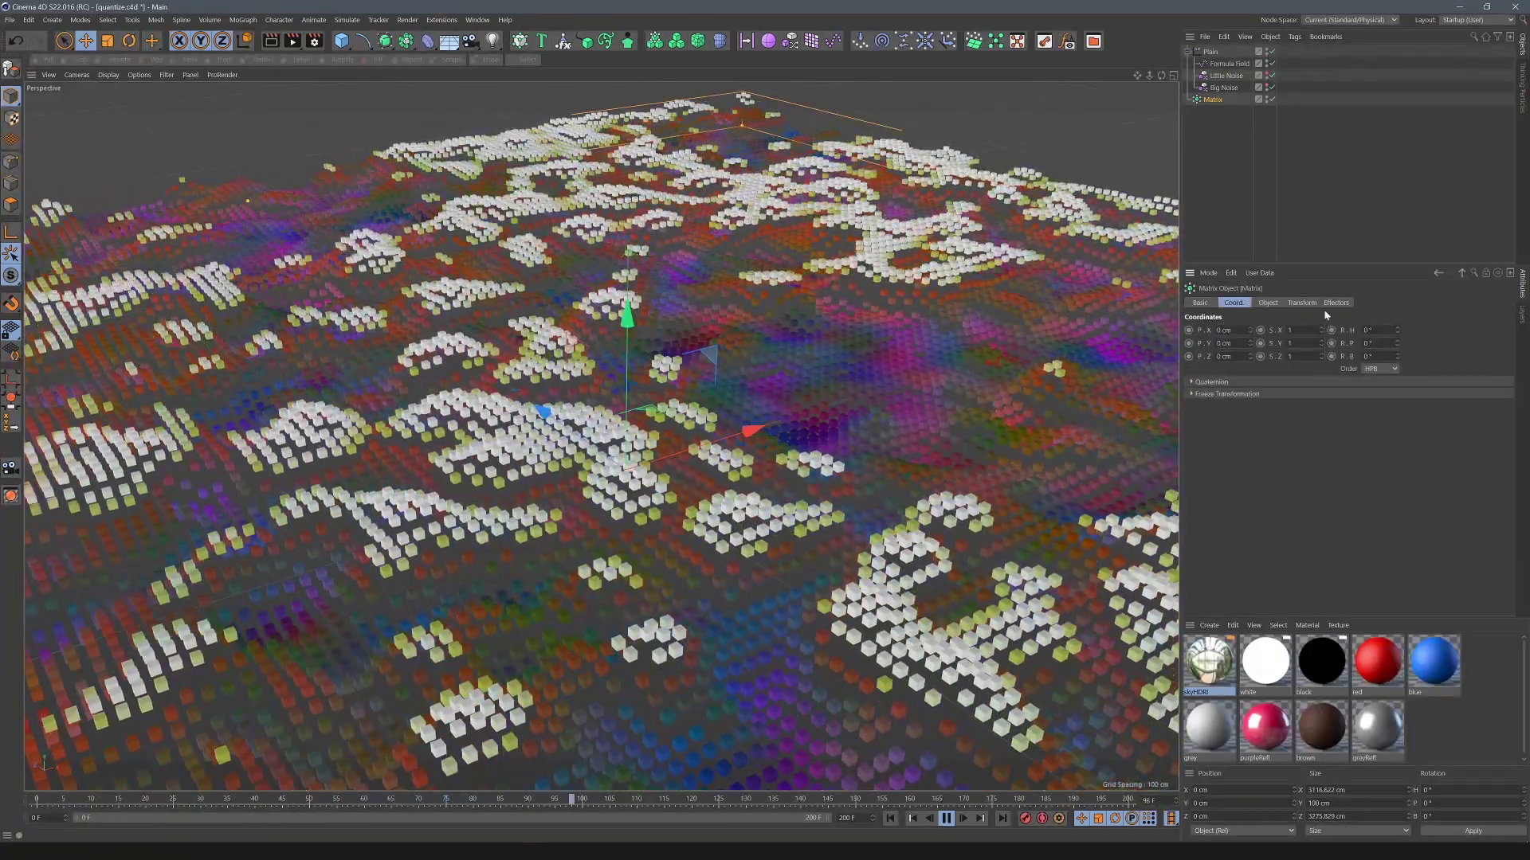
pyautogui.click(1301, 303)
pyautogui.click(1336, 302)
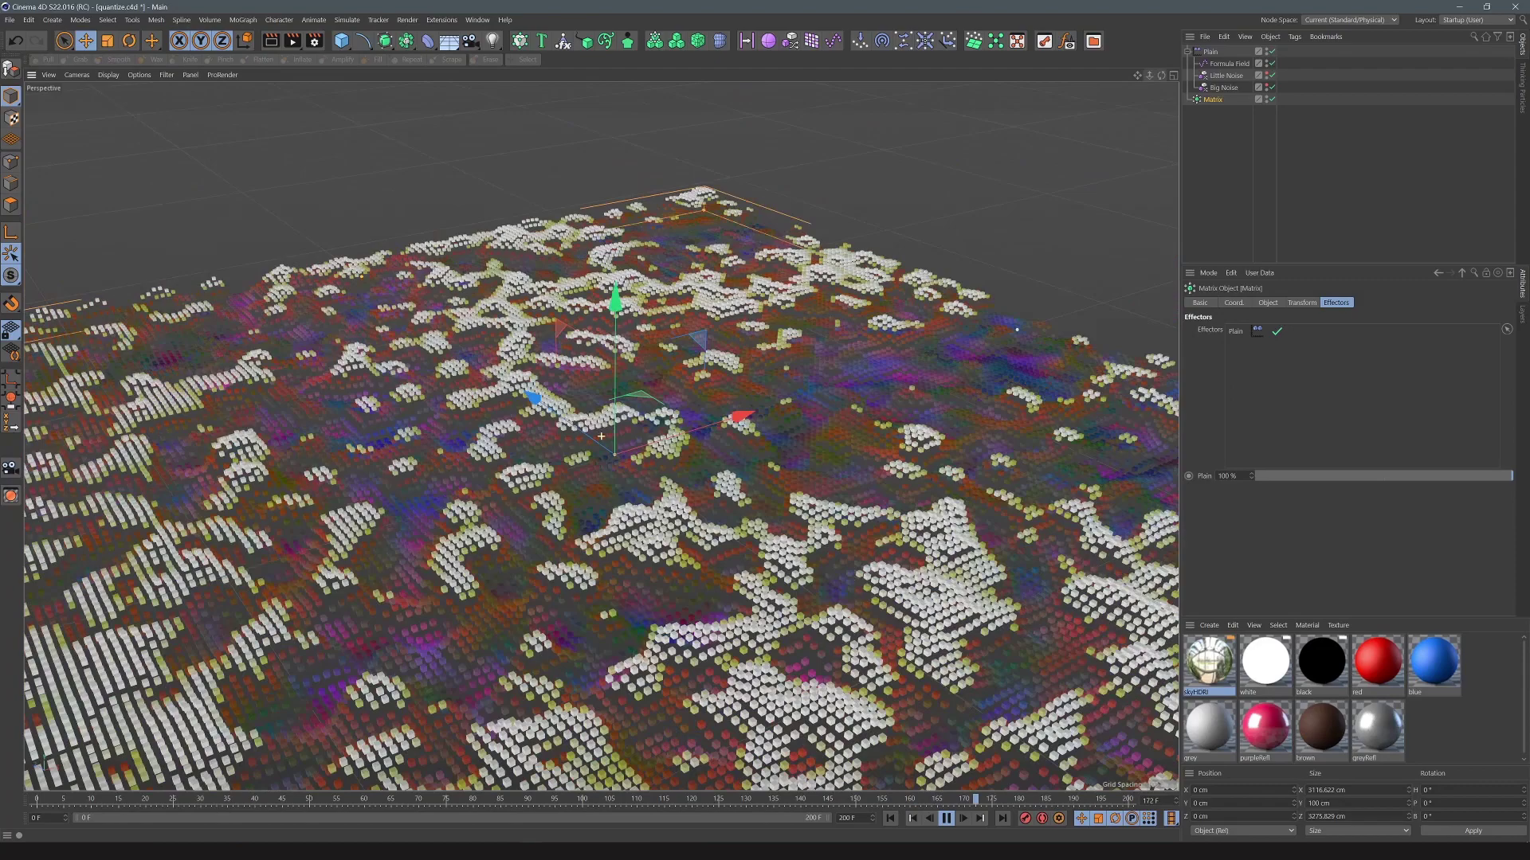
pyautogui.scroll(-10, 670, 394)
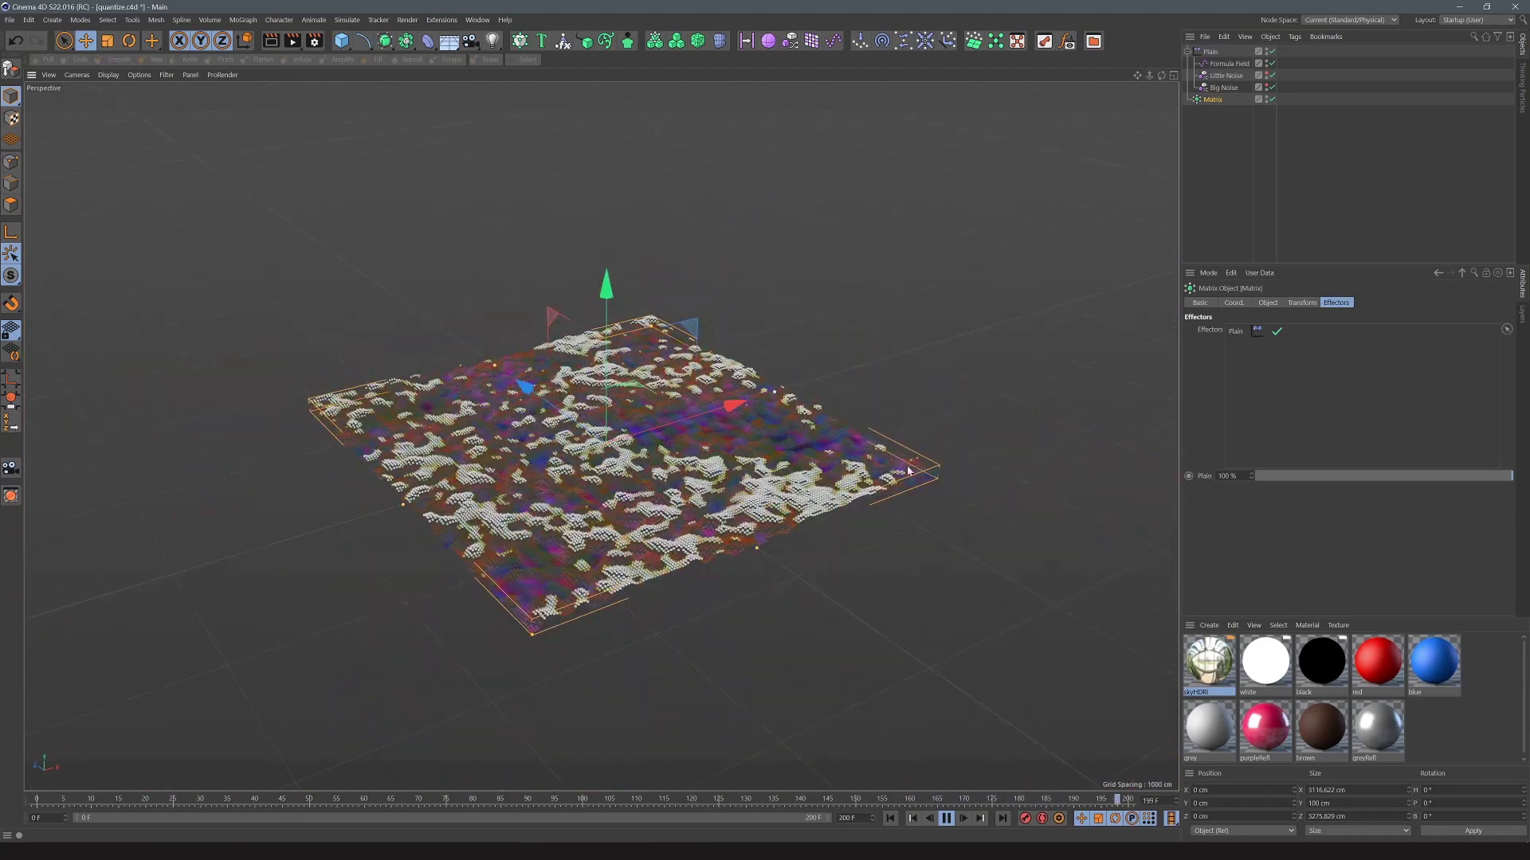
pyautogui.scroll(8, 602, 436)
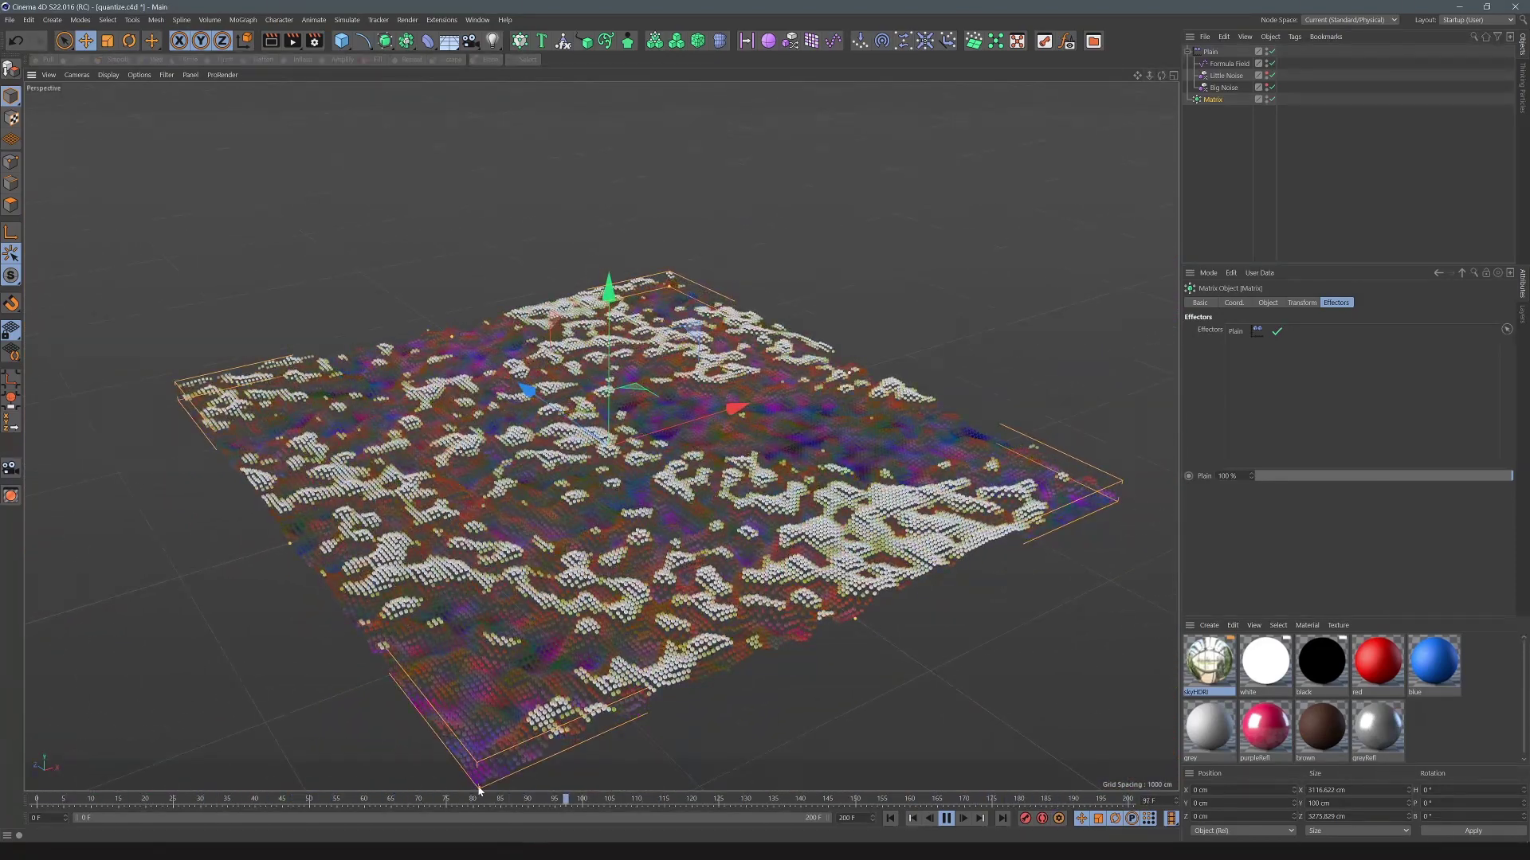
pyautogui.scroll(-8, 581, 538)
pyautogui.scroll(8, 580, 538)
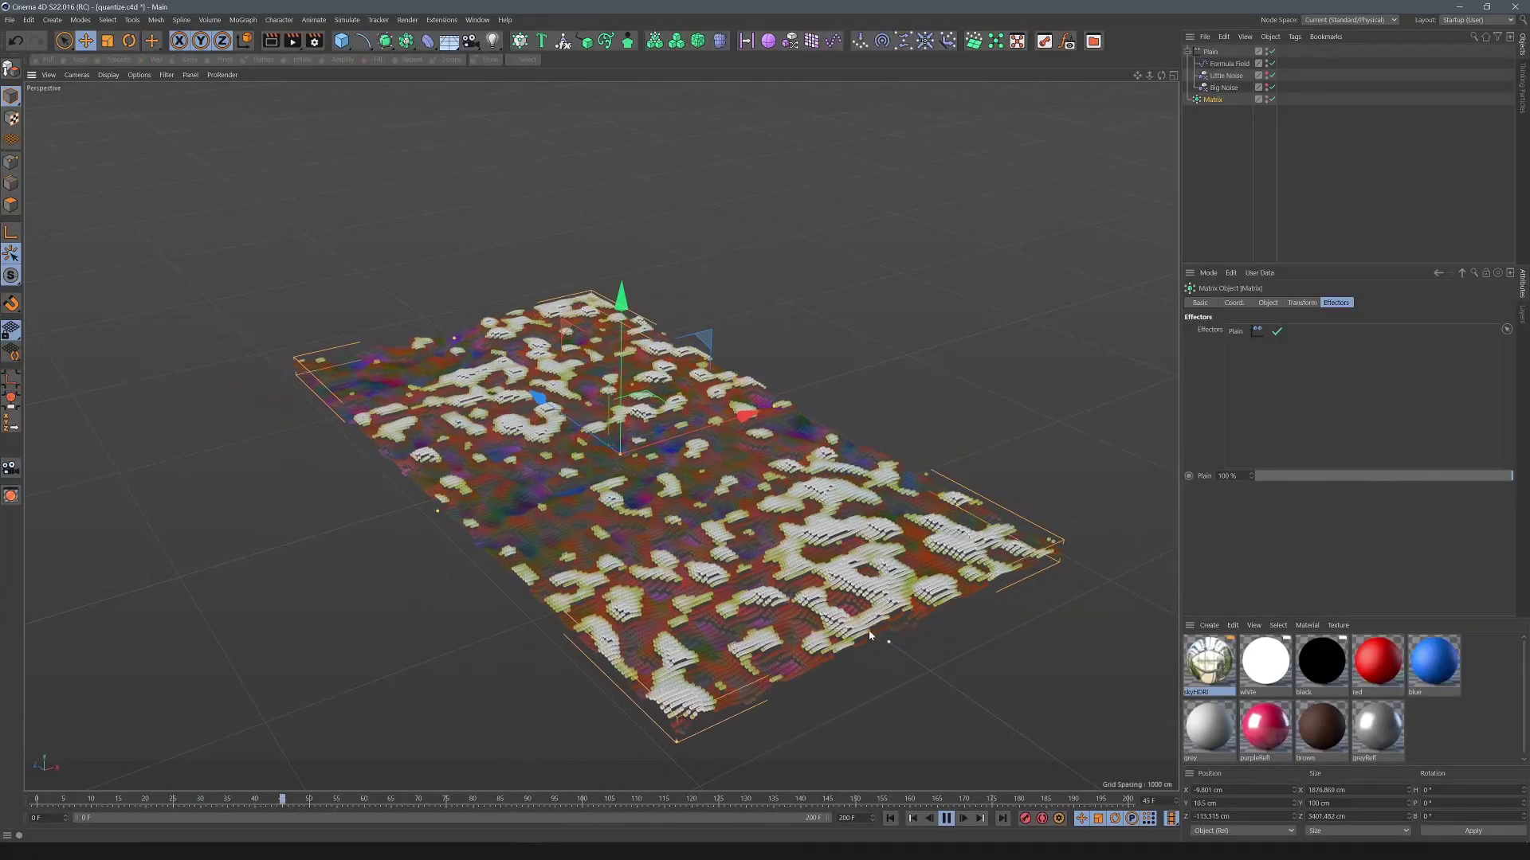
pyautogui.keyDown('alt'); pyautogui.moveTo(870, 637); pyautogui.dragTo(837, 573); pyautogui.keyUp('alt')
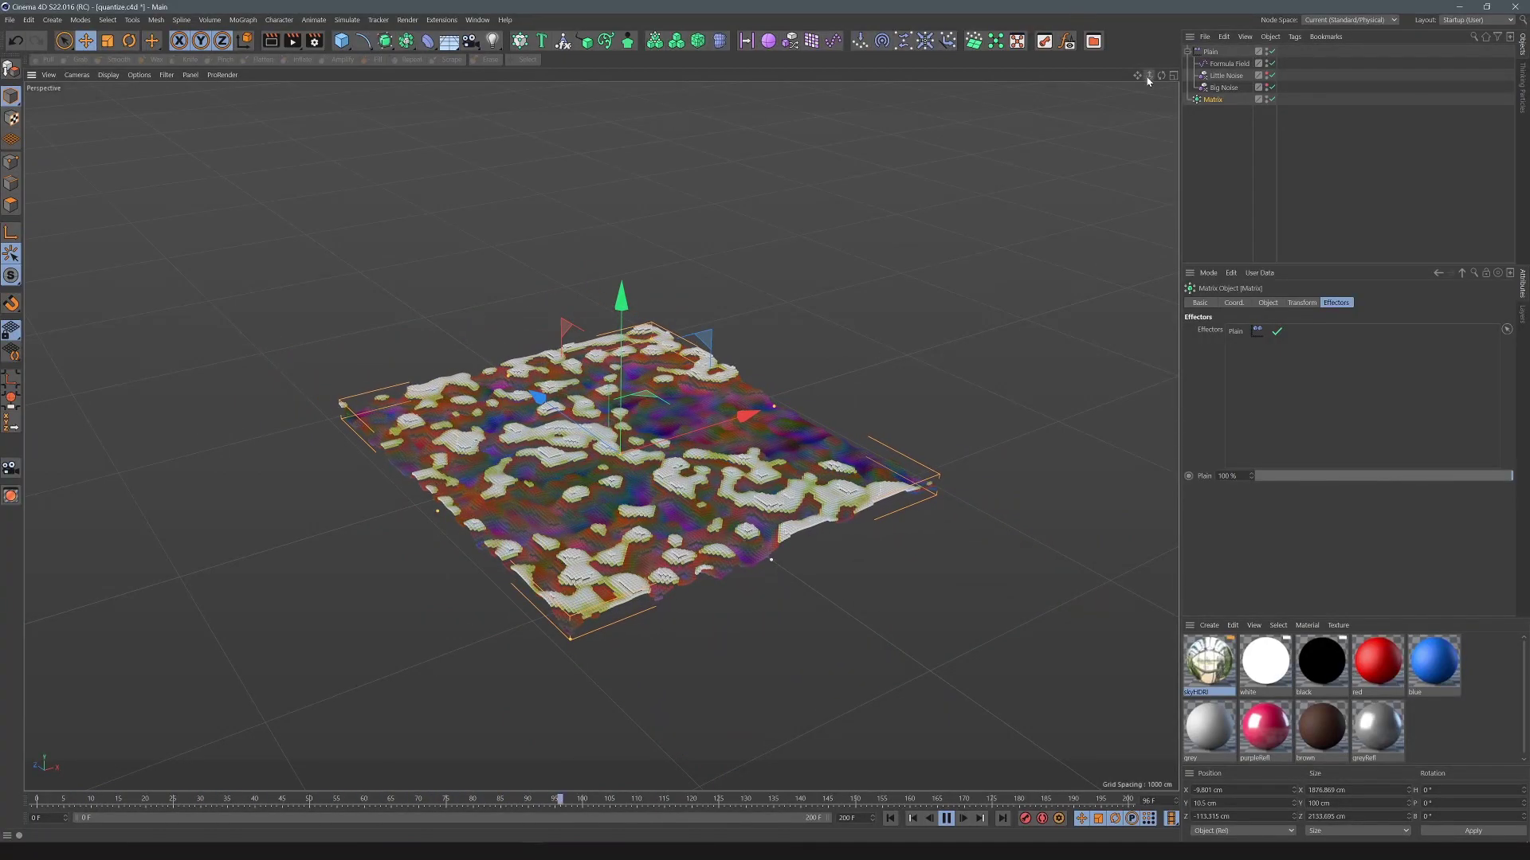
pyautogui.moveTo(1147, 77); pyautogui.dragTo(1075, 144)
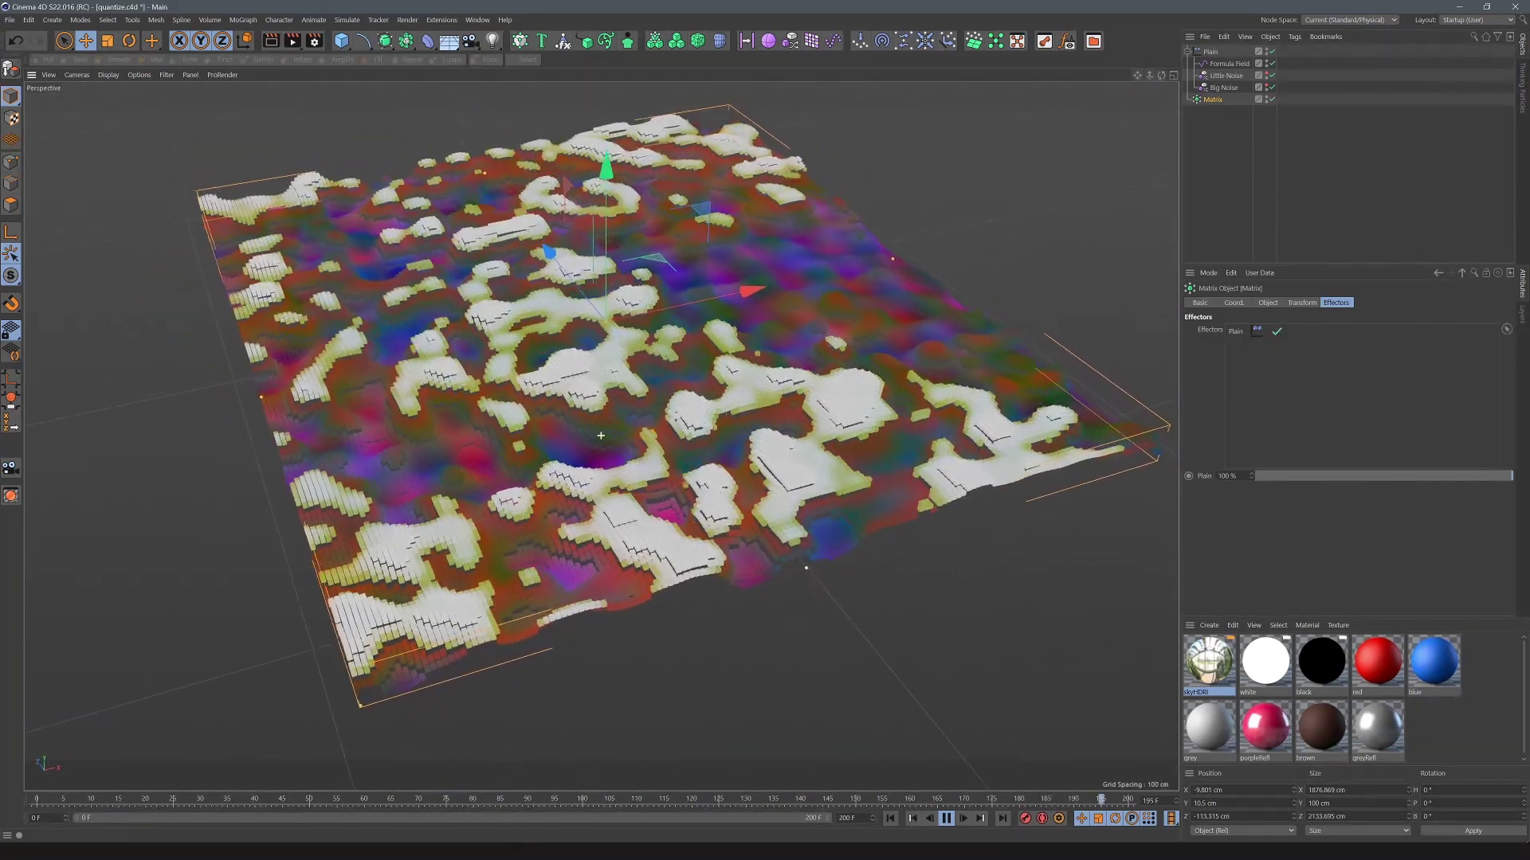
pyautogui.click(1106, 120)
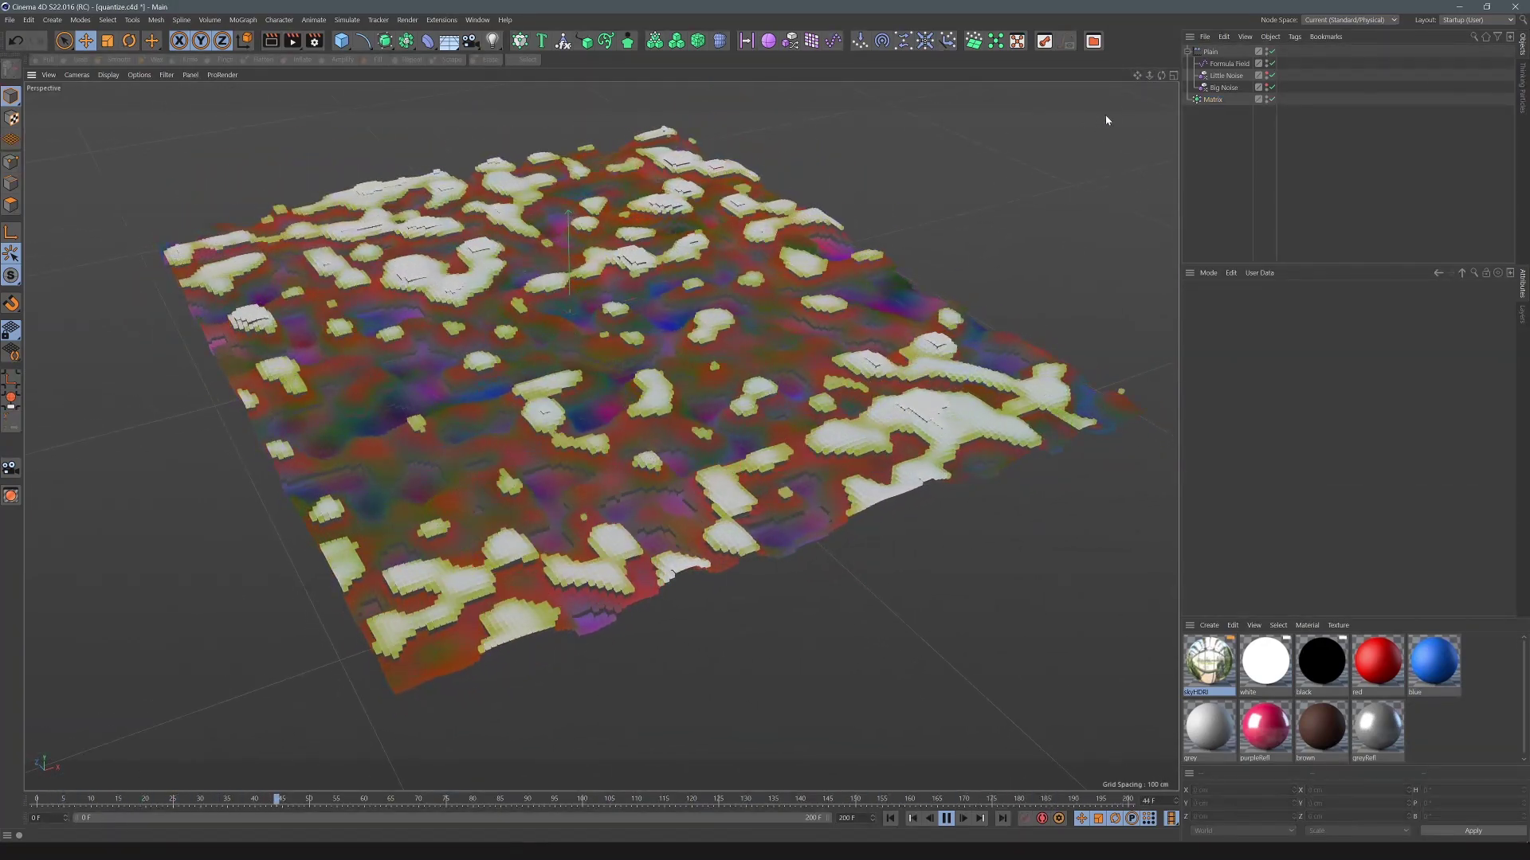